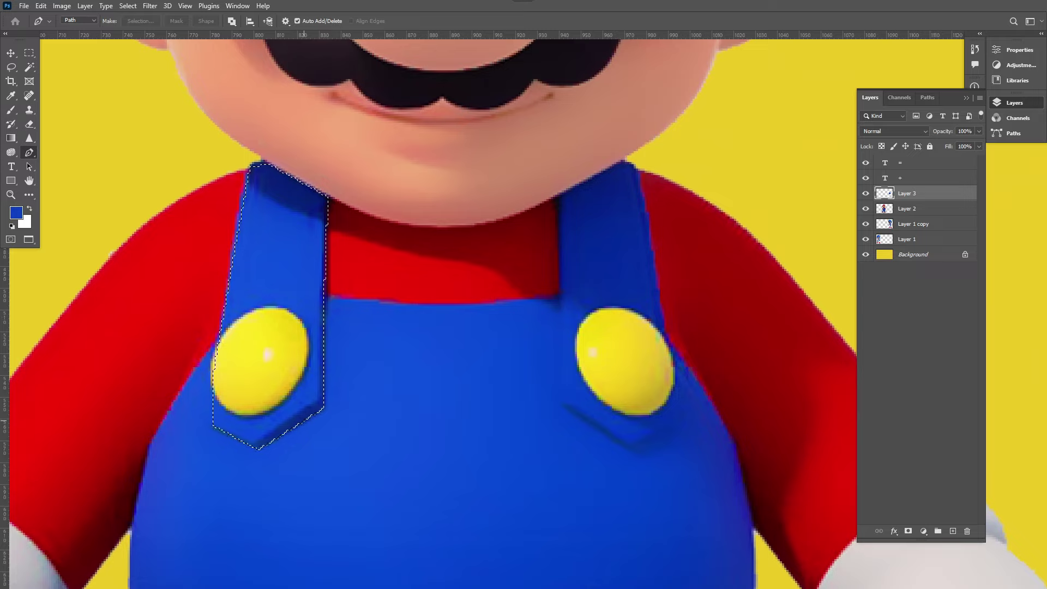
# - Copy Mario's selected overall strap and button to a new layer above Layer 3, over the result Sonic's chest
pyautogui.press('v')
pyautogui.click(371, 344)
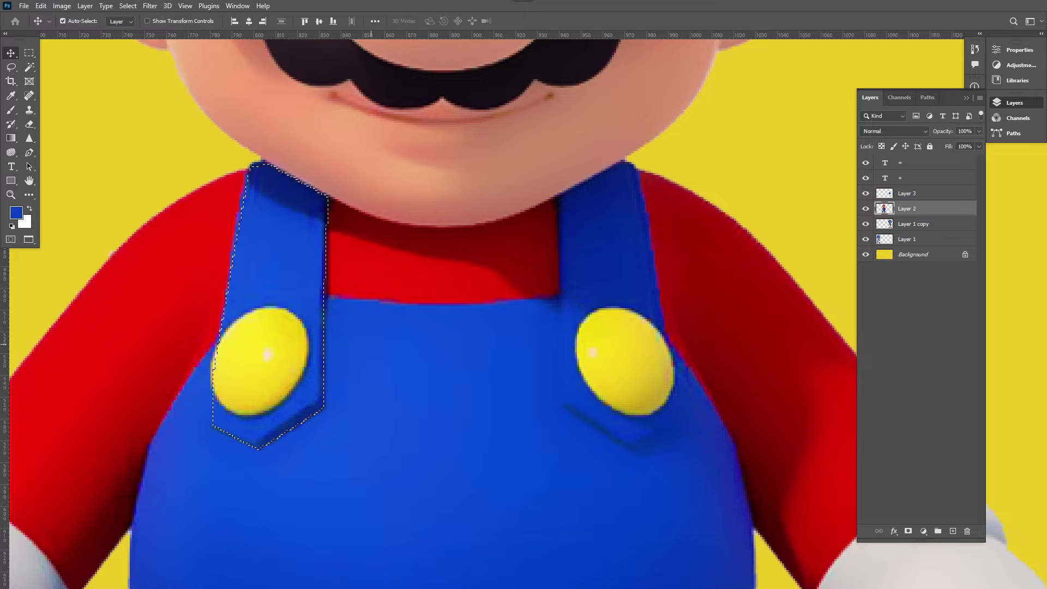
pyautogui.scroll(-10, 434, 381)
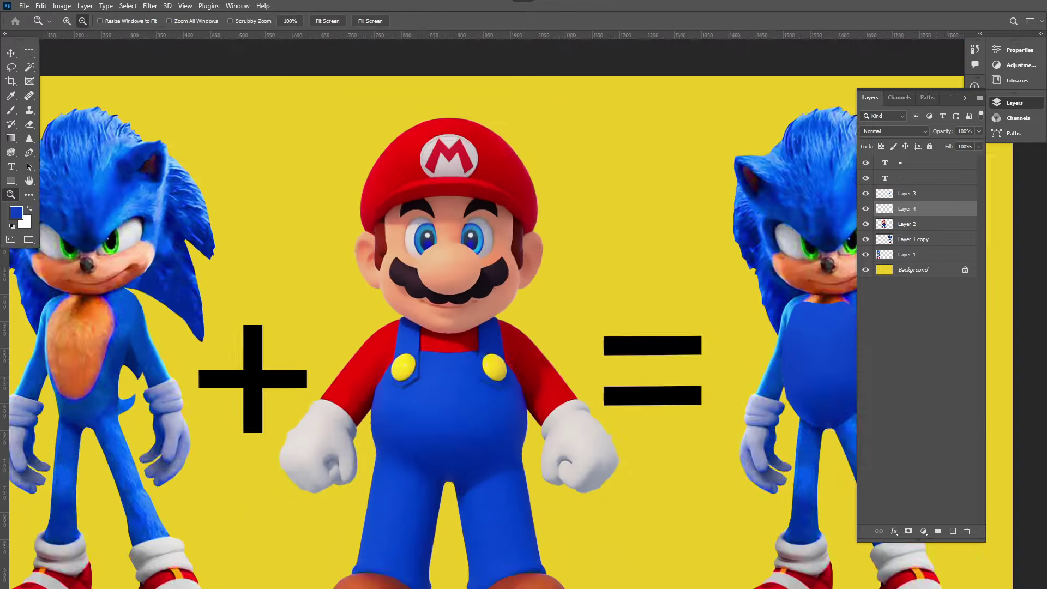
pyautogui.moveTo(905, 208); pyautogui.dragTo(905, 187)
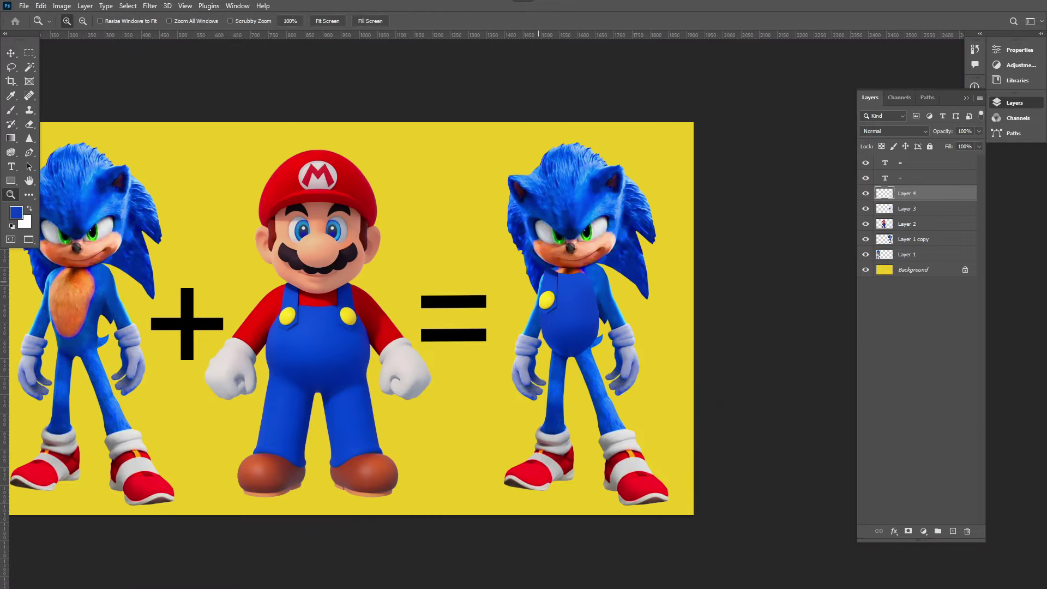
# - Scale the strap copy to about 60% and place it on Sonic's left-hand shoulder
pyautogui.scroll(5, 577, 287)
pyautogui.hotkey('ctrl', 't')
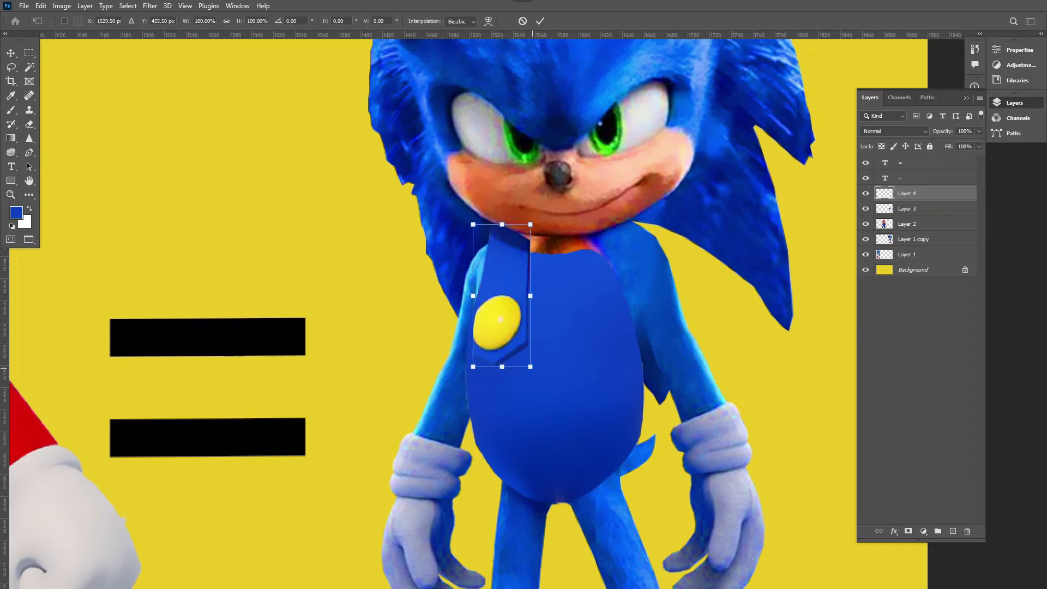
pyautogui.moveTo(530, 367); pyautogui.dragTo(507, 310)
pyautogui.moveTo(502, 235); pyautogui.dragTo(515, 235)
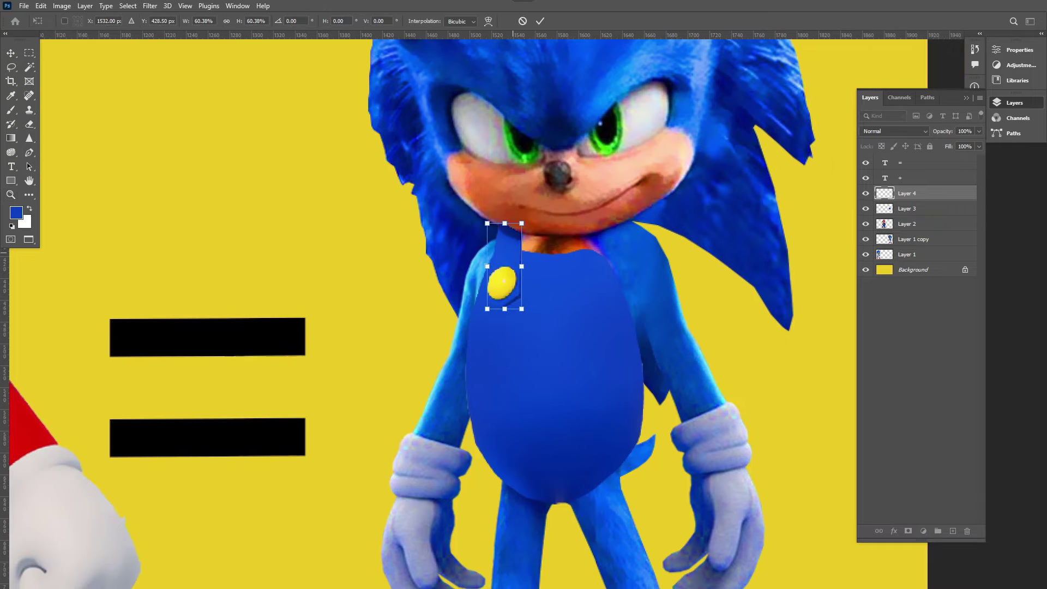
pyautogui.hscroll(-10, 483, 309)
pyautogui.press('Return')
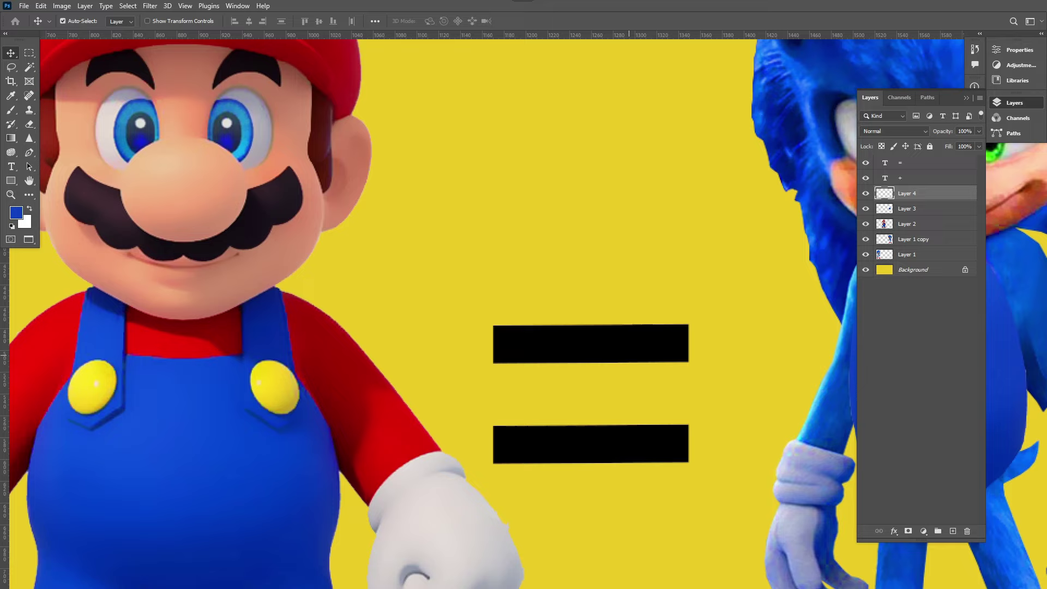
# - Resize the blue overall bib on Layer 3 to about 101% width and 91% height, lowering its upper edge below Sonic's neck
pyautogui.hscroll(12, 483, 309)
pyautogui.hscroll(5, 382, 305)
pyautogui.hotkey('alt', '[')
pyautogui.hotkey('ctrl', 't')
pyautogui.moveTo(395, 207); pyautogui.dragTo(474, 207)
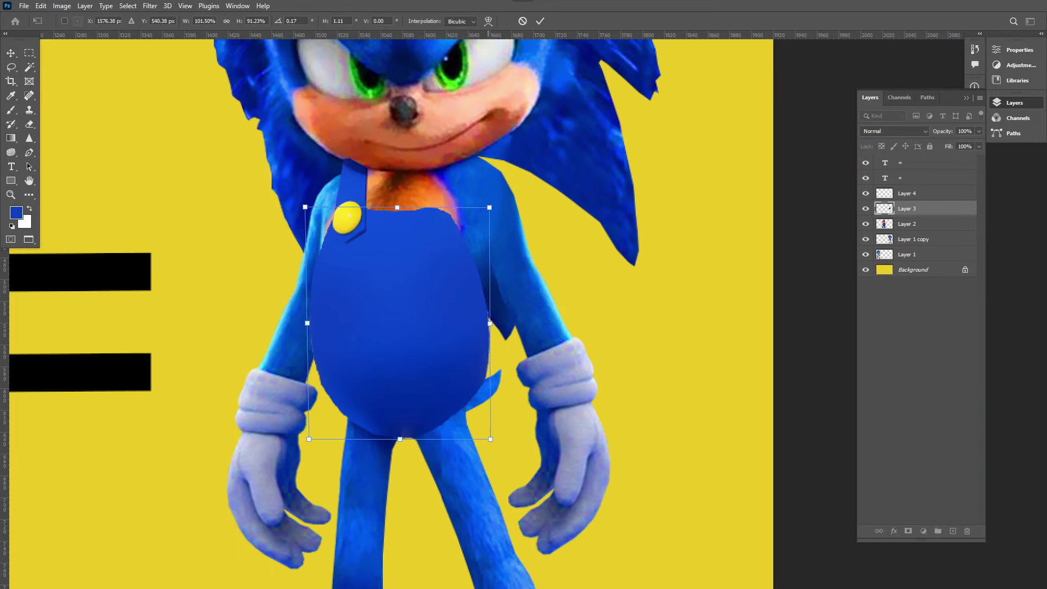
# - Warp the bib so its upper corners widen toward the arms and its lower sides taper toward the legs
pyautogui.rightClick(406, 278)
pyautogui.click(425, 350)
pyautogui.moveTo(491, 362); pyautogui.dragTo(431, 391)
pyautogui.moveTo(491, 207); pyautogui.dragTo(509, 209)
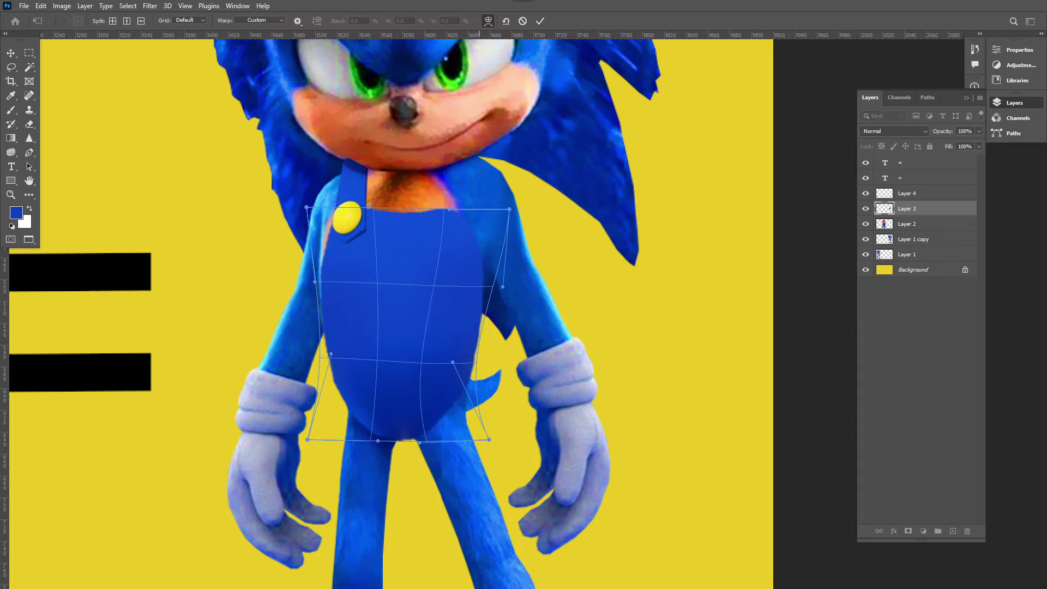
pyautogui.moveTo(307, 207); pyautogui.dragTo(281, 208)
pyautogui.moveTo(509, 209); pyautogui.dragTo(519, 209)
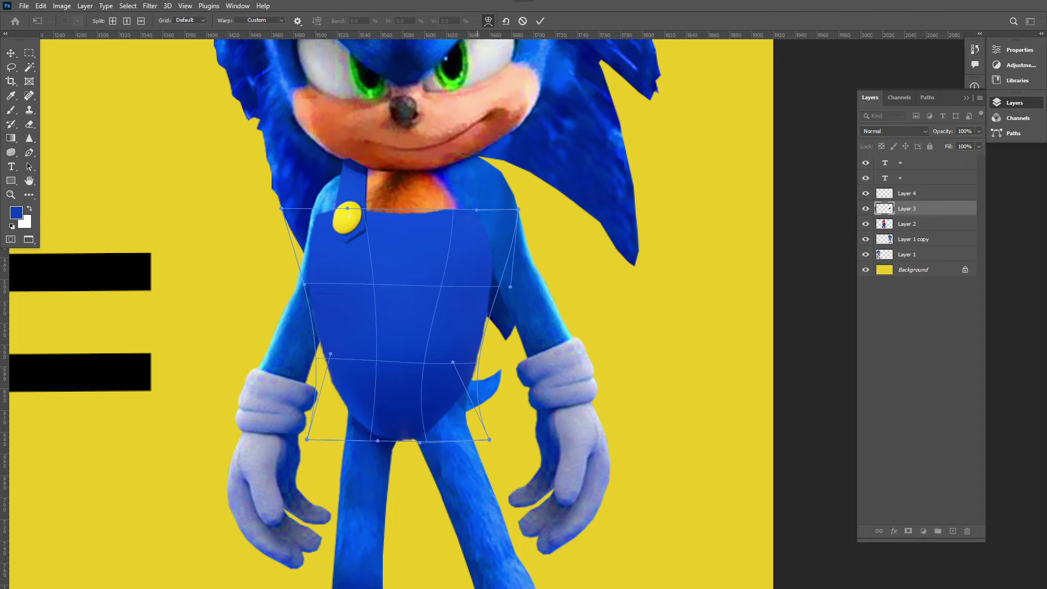
pyautogui.press('Return')
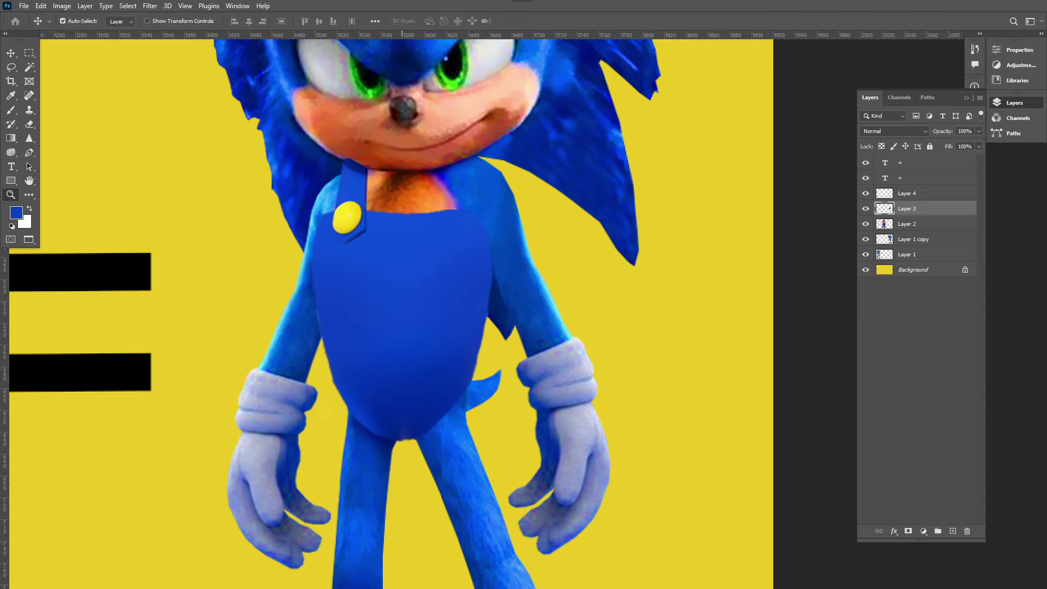
# - Slant the strap on Layer 4 so its upper end leans toward Sonic's neck and its button sits outward
pyautogui.press('z')
pyautogui.click(304, 169)
pyautogui.press('v')
pyautogui.click(384, 180)
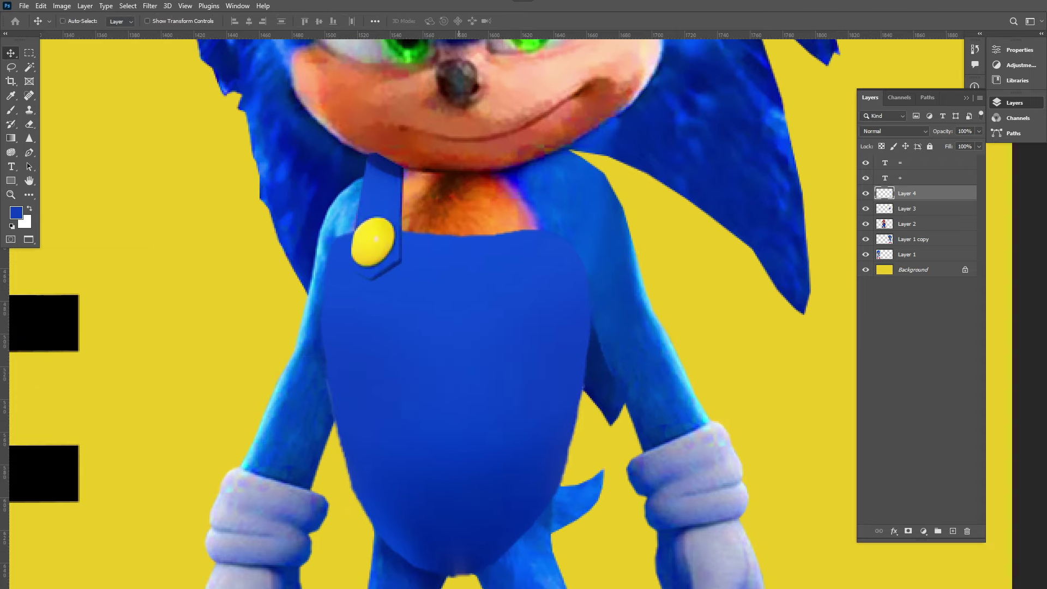
pyautogui.moveTo(445, 105); pyautogui.dragTo(462, 118)
pyautogui.moveTo(394, 163); pyautogui.dragTo(377, 147)
pyautogui.scroll(-3, 377, 305)
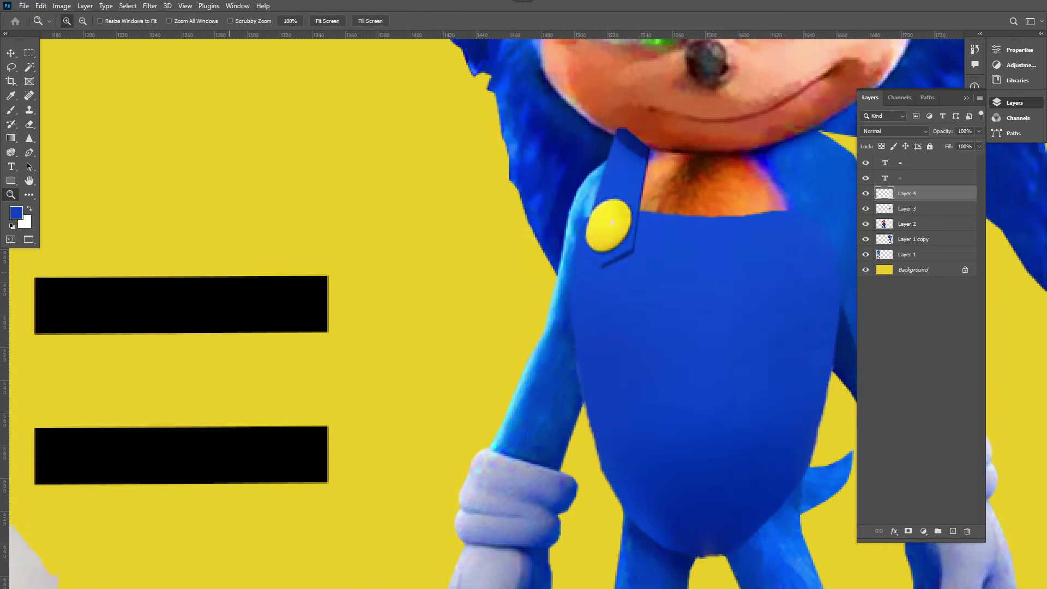
pyautogui.scroll(3, 376, 305)
pyautogui.press('Return')
# - Erase the strap's upper tip where it overlaps Sonic's chin, using a small hard eraser brush
pyautogui.press('e')
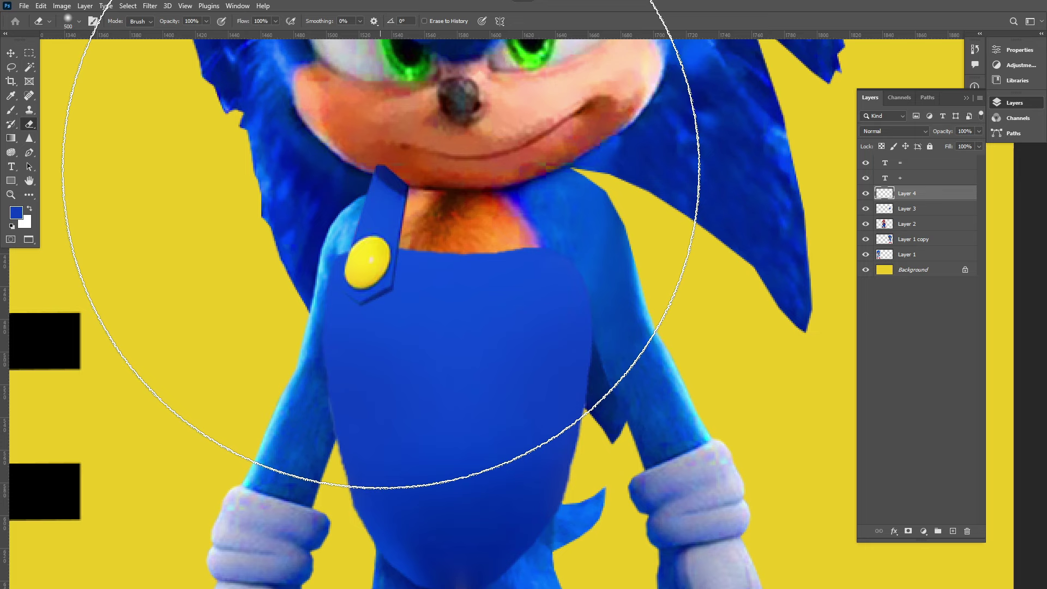
pyautogui.click(79, 21)
pyautogui.press('Return')
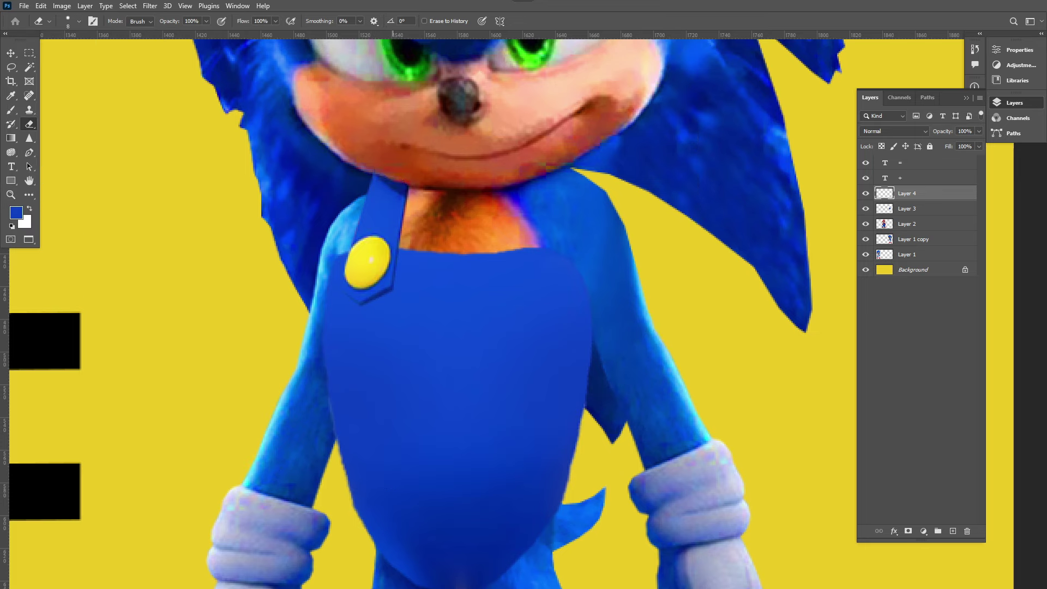
# - Duplicate the strap, flip the copy horizontally and place it on Sonic's opposite shoulder
pyautogui.hotkey('ctrl', 'j')
pyautogui.hotkey('ctrl', 't')
pyautogui.rightClick(383, 247)
pyautogui.click(422, 458)
pyautogui.moveTo(379, 227); pyautogui.dragTo(532, 226)
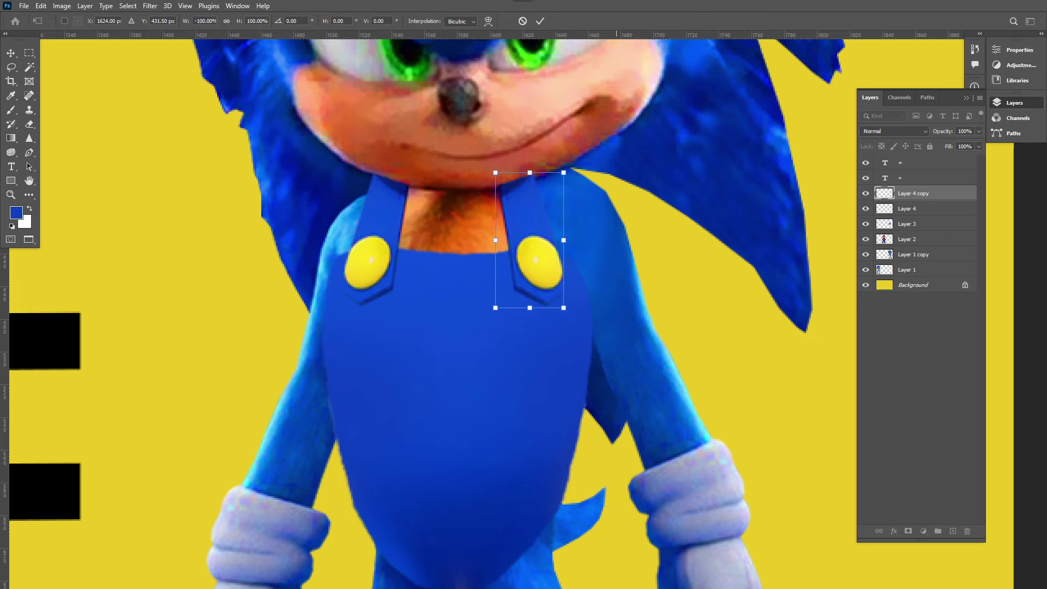
pyautogui.press('Return')
# - Trace Mario's left-hand trouser leg with the Pen tool, following the shoe edge, and convert the path to a selection
pyautogui.hotkey('ctrl', '1')
pyautogui.hscroll(-3, 382, 305)
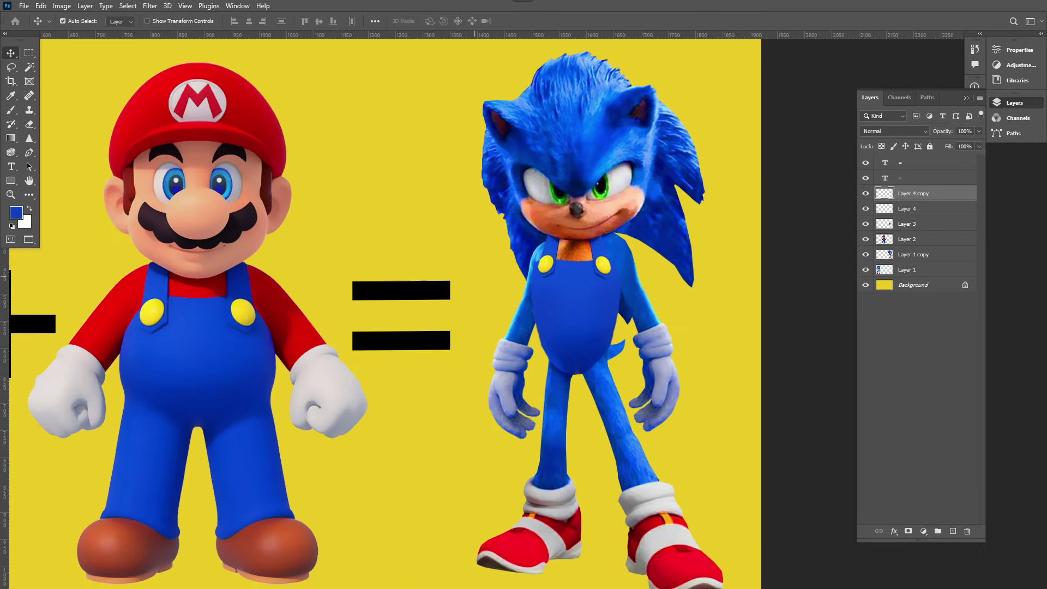
pyautogui.hscroll(-2, 382, 305)
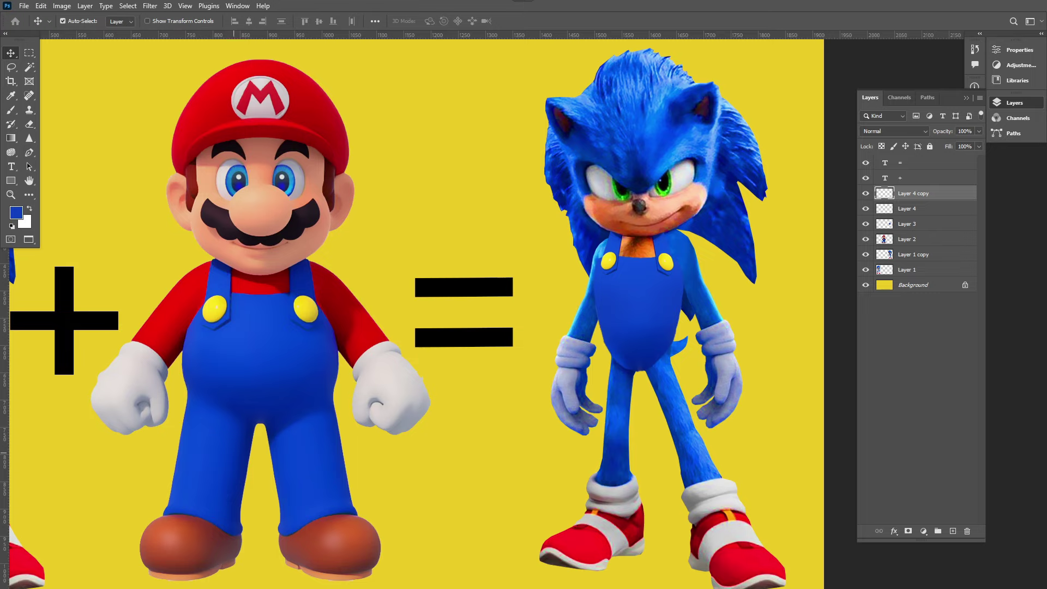
pyautogui.press('z')
pyautogui.click(175, 569)
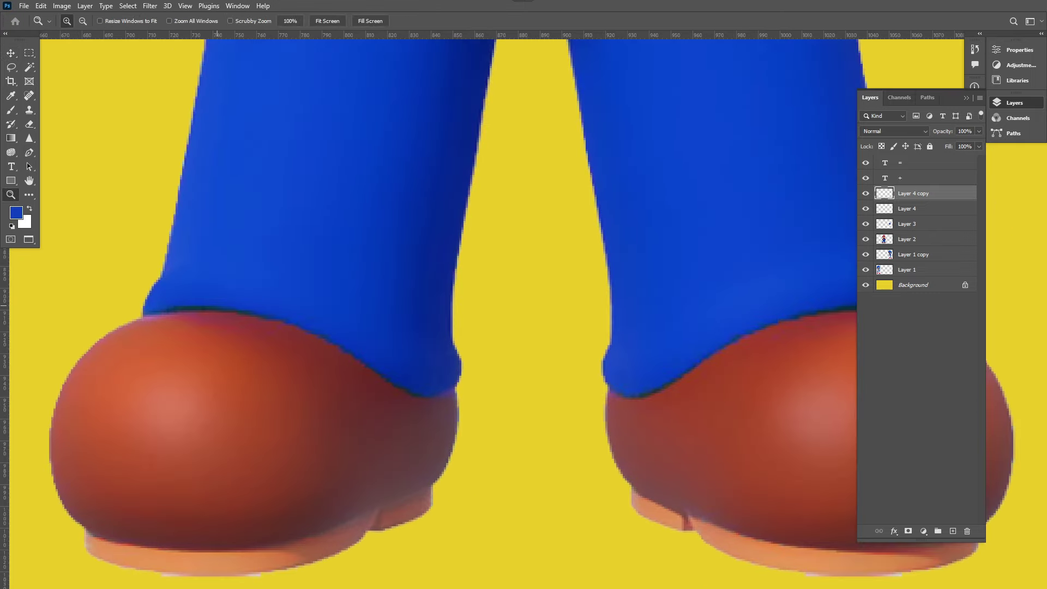
pyautogui.press('p')
pyautogui.moveTo(129, 308); pyautogui.dragTo(84, 291)
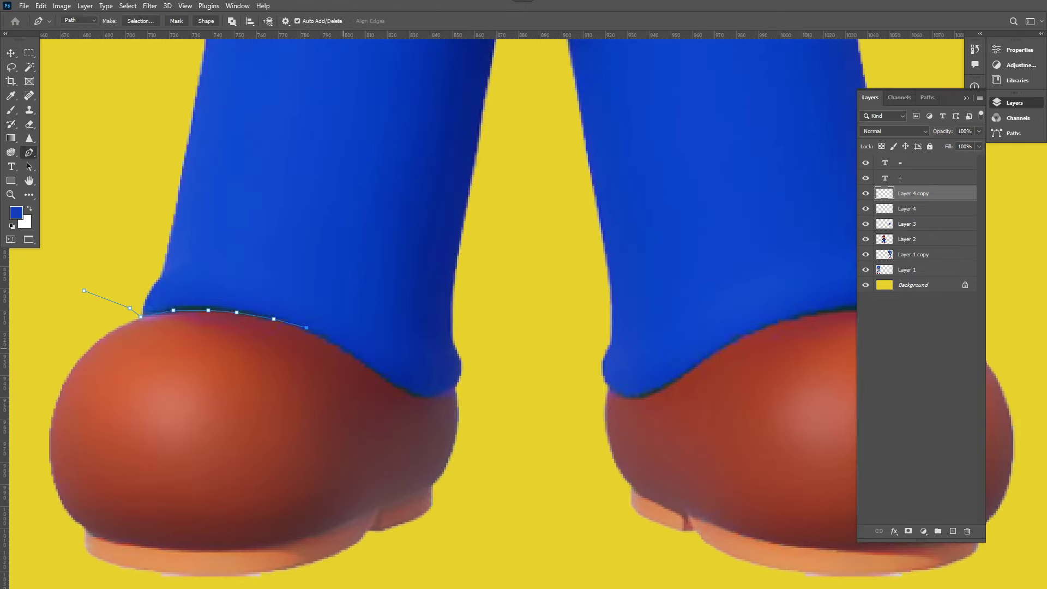
pyautogui.scroll(10, 523, 327)
pyautogui.click(544, 351)
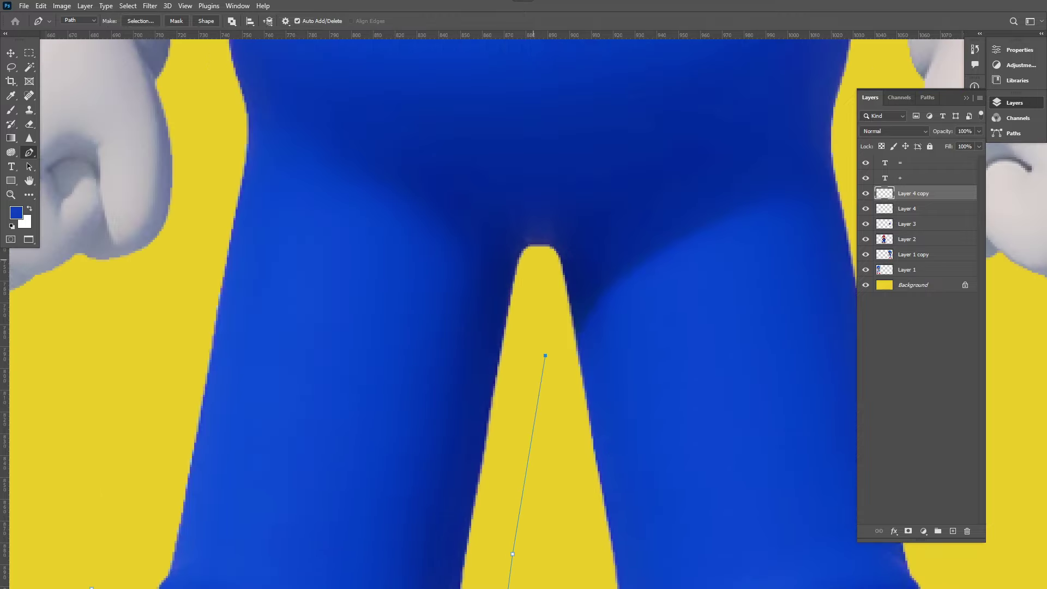
pyautogui.click(529, 242)
pyautogui.scroll(3, 529, 327)
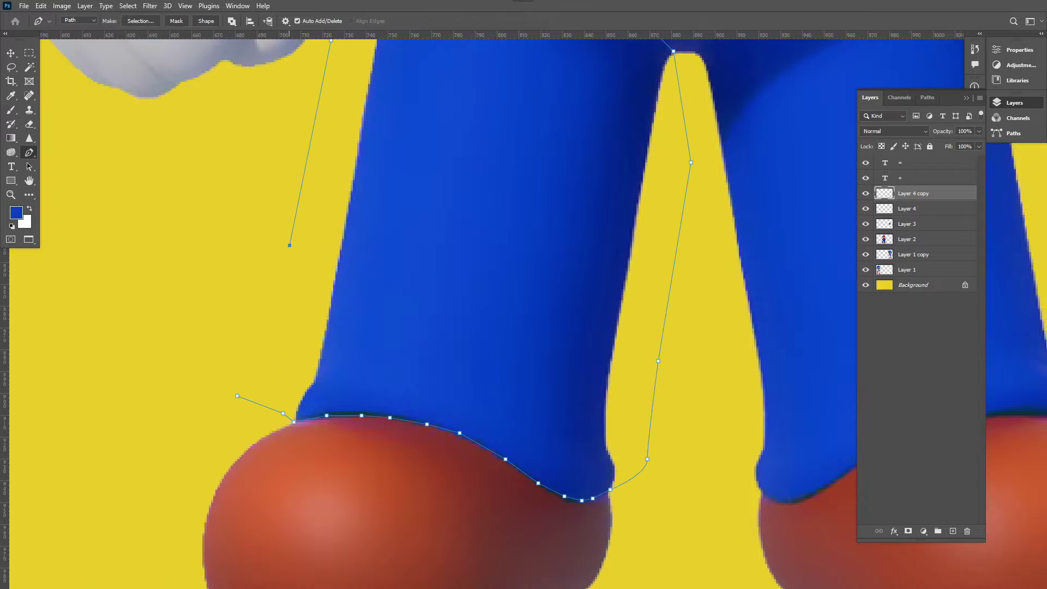
pyautogui.hotkey('ctrl', 'Return')
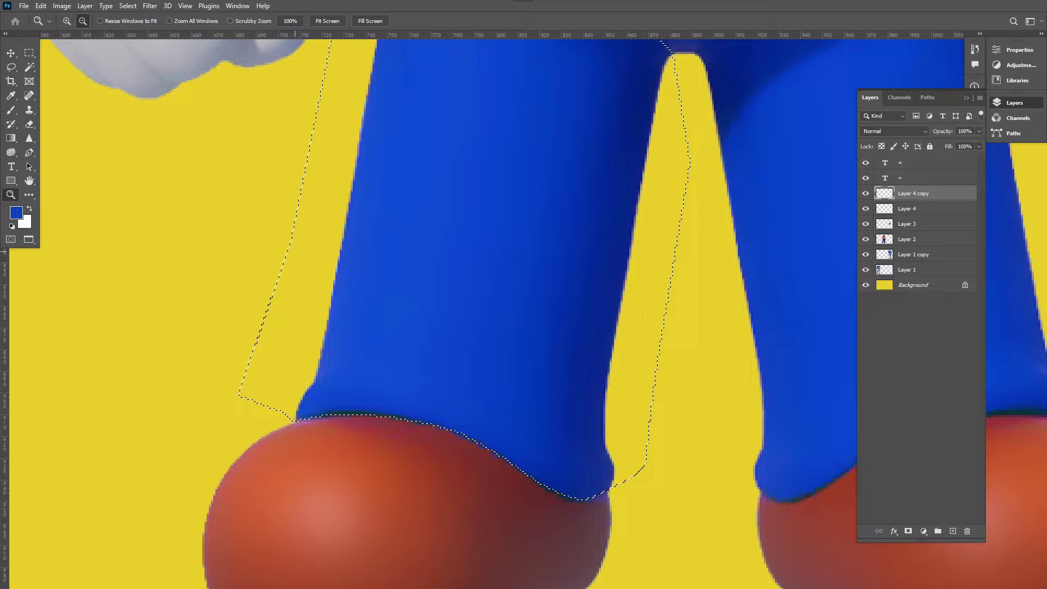
# - Copy the selected trouser leg to a new layer and move it over the result Sonic's left-hand leg
pyautogui.hotkey('ctrl', '0')
pyautogui.hotkey('ctrl', 'j')
pyautogui.press('v')
pyautogui.moveTo(245, 283); pyautogui.dragTo(616, 272)
pyautogui.hotkey('ctrl', '+')
pyautogui.hotkey('ctrl', '+')
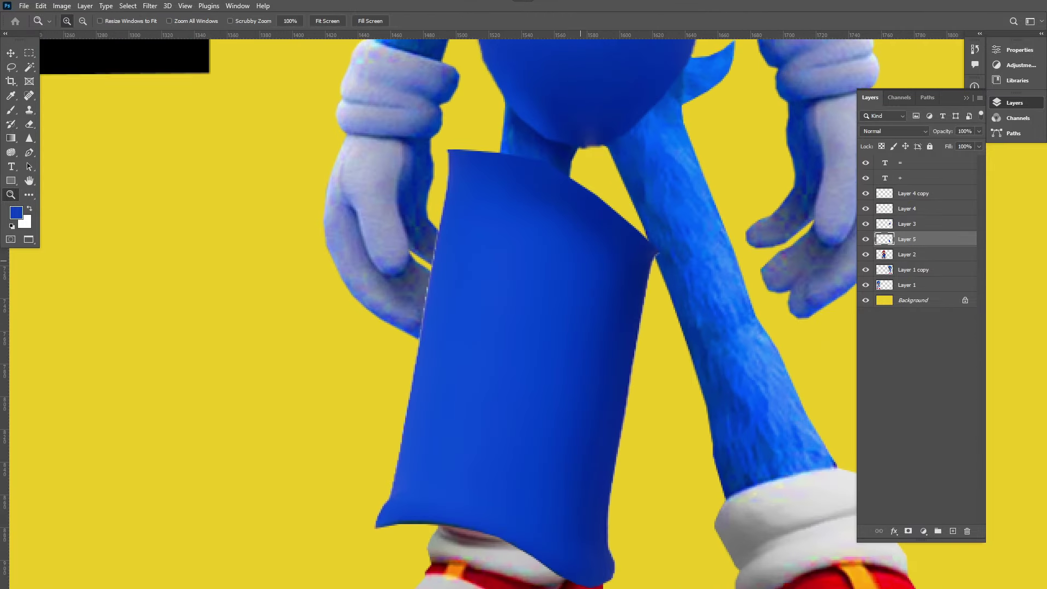
# - Narrow the trouser leg to about 80% width, skew it, and stretch it from Sonic's shoe up to the bib
pyautogui.hotkey('ctrl', '-')
pyautogui.hotkey('ctrl', 't')
pyautogui.moveTo(618, 331); pyautogui.dragTo(538, 312)
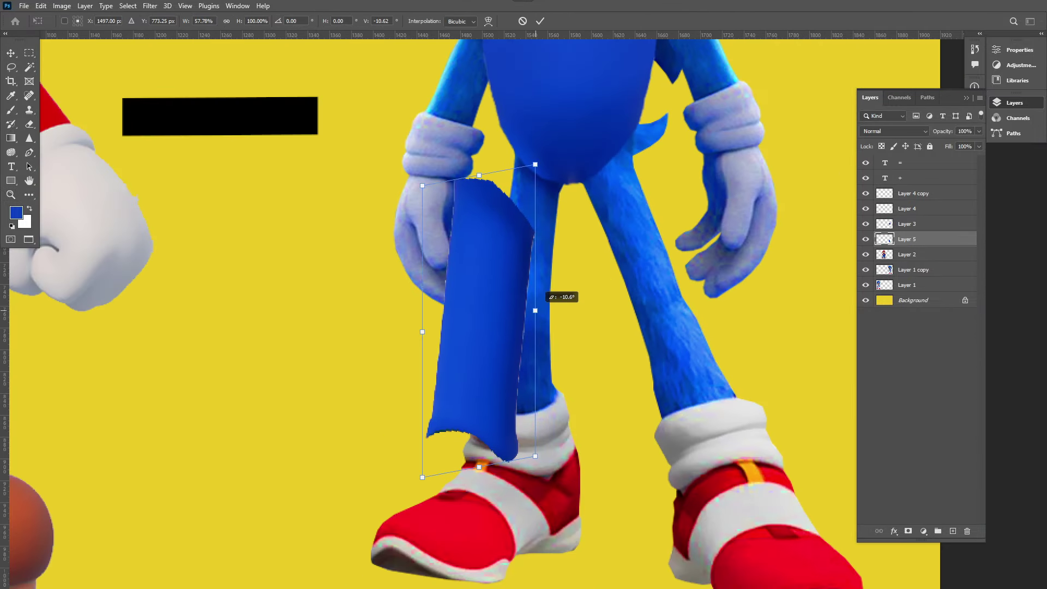
pyautogui.moveTo(487, 332); pyautogui.dragTo(612, 371)
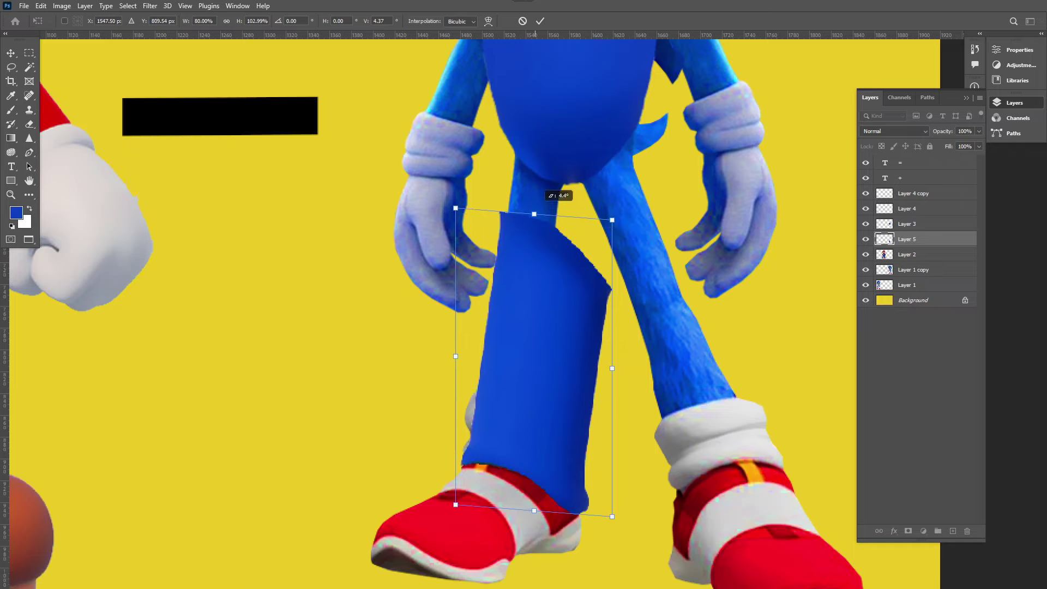
pyautogui.moveTo(534, 213); pyautogui.dragTo(541, 144)
pyautogui.press('Return')
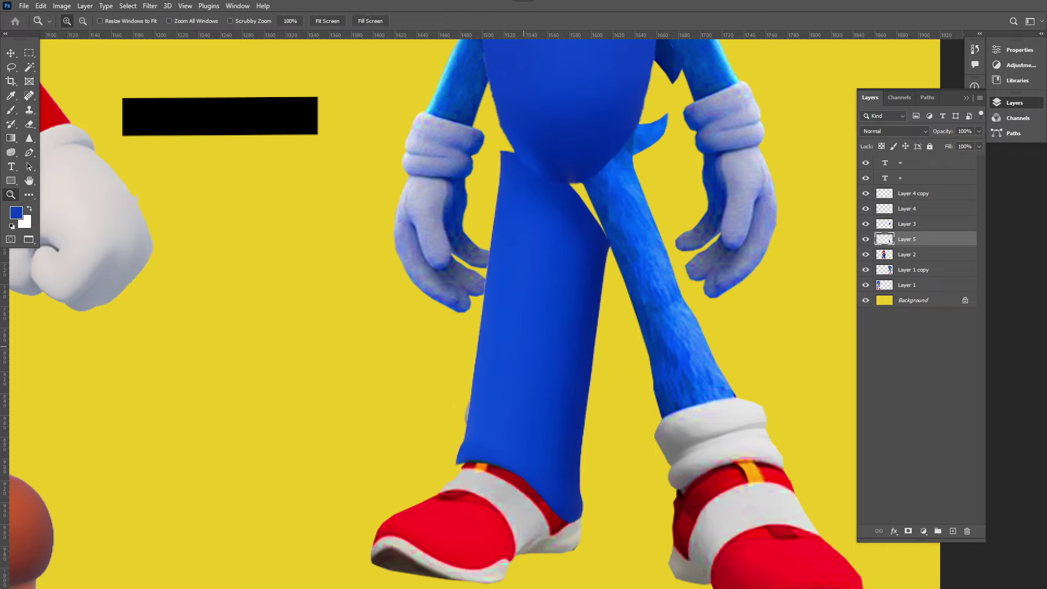
# - Warp the trouser leg to follow Sonic's left-hand leg, pulling its upper inner edge in beneath the bib
pyautogui.hotkey('ctrl', 't')
pyautogui.rightClick(525, 116)
pyautogui.click(546, 186)
pyautogui.moveTo(449, 525); pyautogui.dragTo(454, 524)
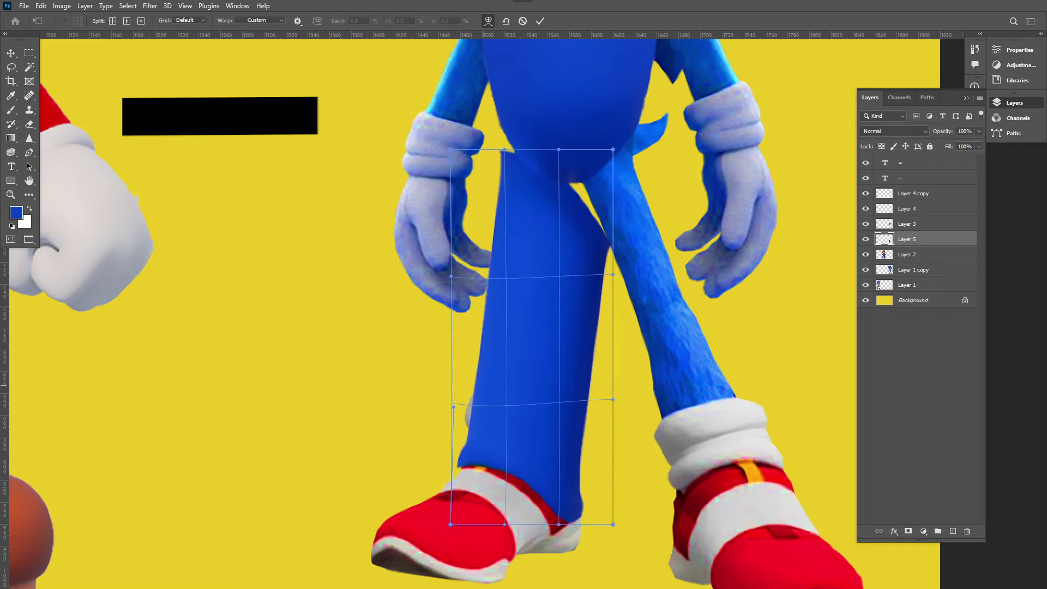
pyautogui.moveTo(450, 399); pyautogui.dragTo(445, 408)
pyautogui.moveTo(557, 338); pyautogui.dragTo(542, 338)
pyautogui.moveTo(613, 399); pyautogui.dragTo(600, 399)
pyautogui.moveTo(601, 338); pyautogui.dragTo(622, 339)
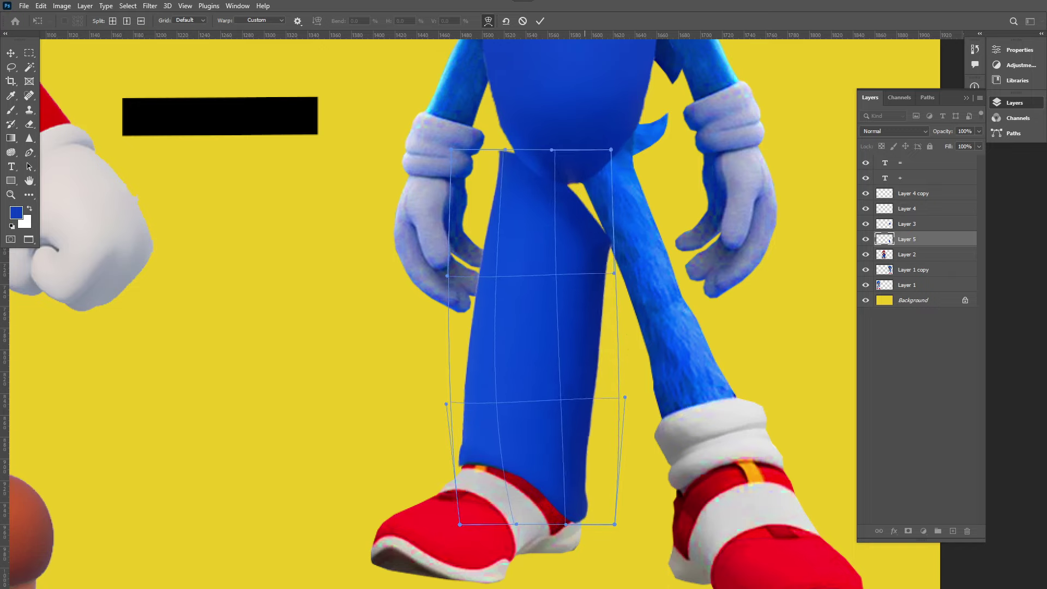
pyautogui.moveTo(600, 207); pyautogui.dragTo(551, 169)
pyautogui.press('Return')
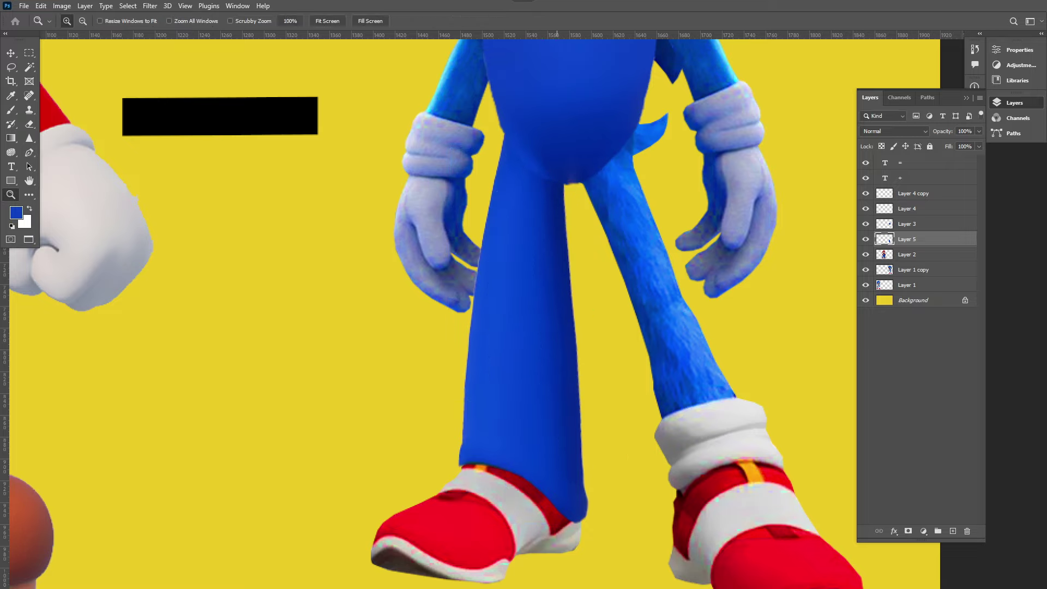
# - Duplicate the trouser leg, flip the copy, and rotate and position it over Sonic's other leg
pyautogui.hotkey('ctrl', 't')
pyautogui.rightClick(512, 295)
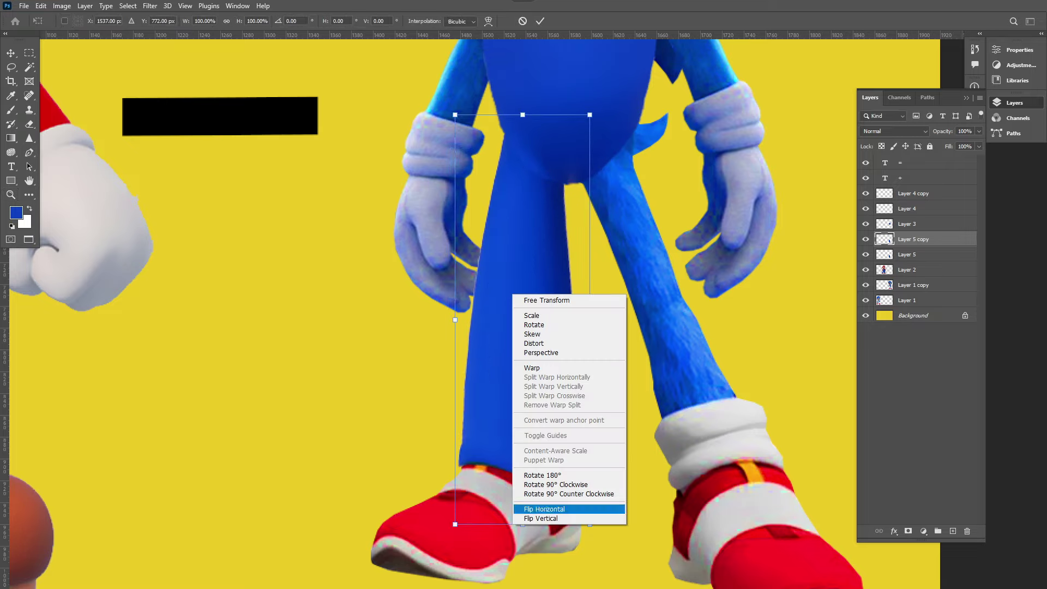
pyautogui.click(540, 509)
pyautogui.moveTo(685, 269); pyautogui.dragTo(545, 122)
pyautogui.moveTo(648, 201); pyautogui.dragTo(687, 203)
pyautogui.moveTo(614, 61); pyautogui.dragTo(606, 56)
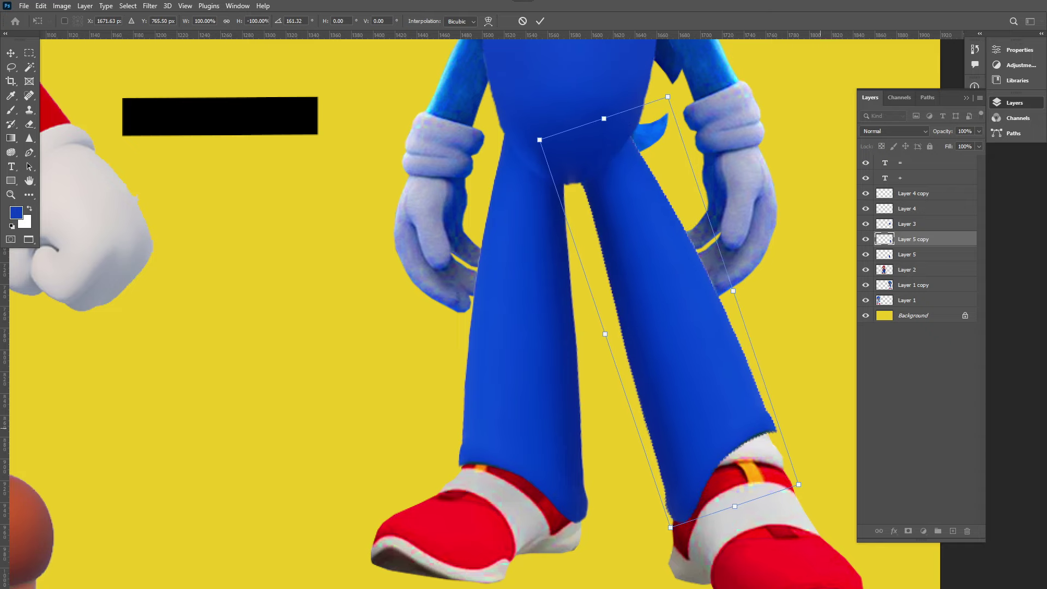
pyautogui.press('Return')
# - Warp the second trouser leg so its outer side follows Sonic's leg and its hem curves around the shoe
pyautogui.hotkey('ctrl', 't')
pyautogui.rightClick(545, 315)
pyautogui.click(567, 385)
pyautogui.moveTo(654, 441); pyautogui.dragTo(644, 453)
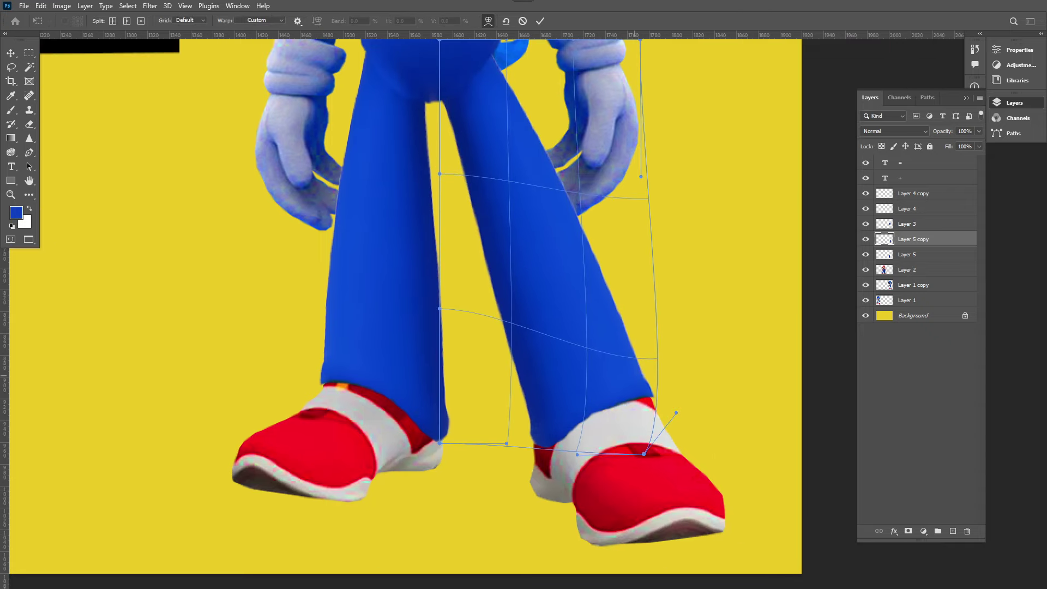
pyautogui.moveTo(578, 447); pyautogui.dragTo(562, 413)
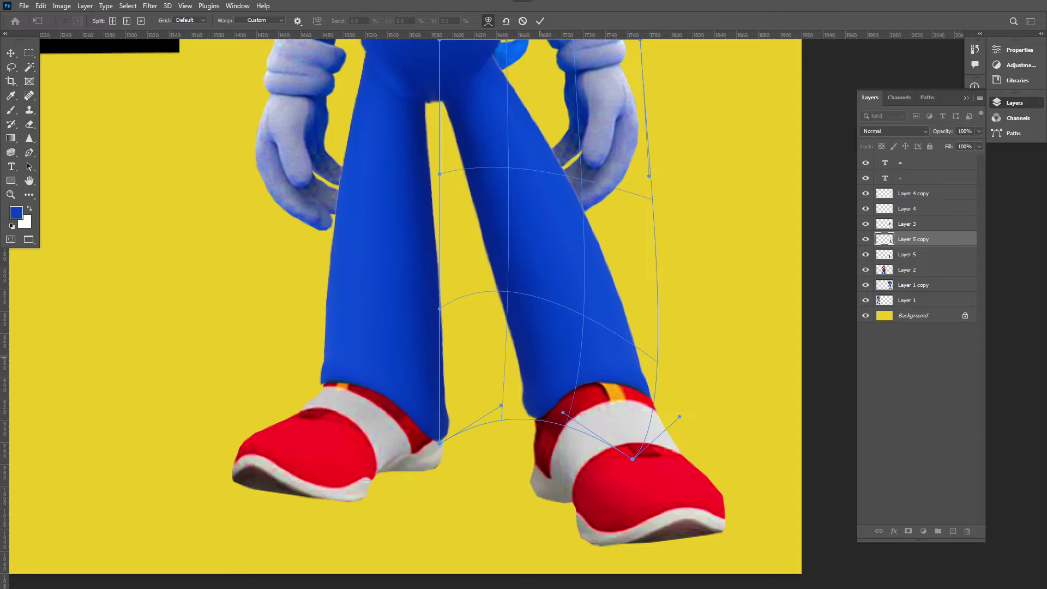
pyautogui.moveTo(680, 417)
pyautogui.mouseDown()
pyautogui.moveTo(699, 412)
pyautogui.moveTo(682, 416)
pyautogui.mouseUp()
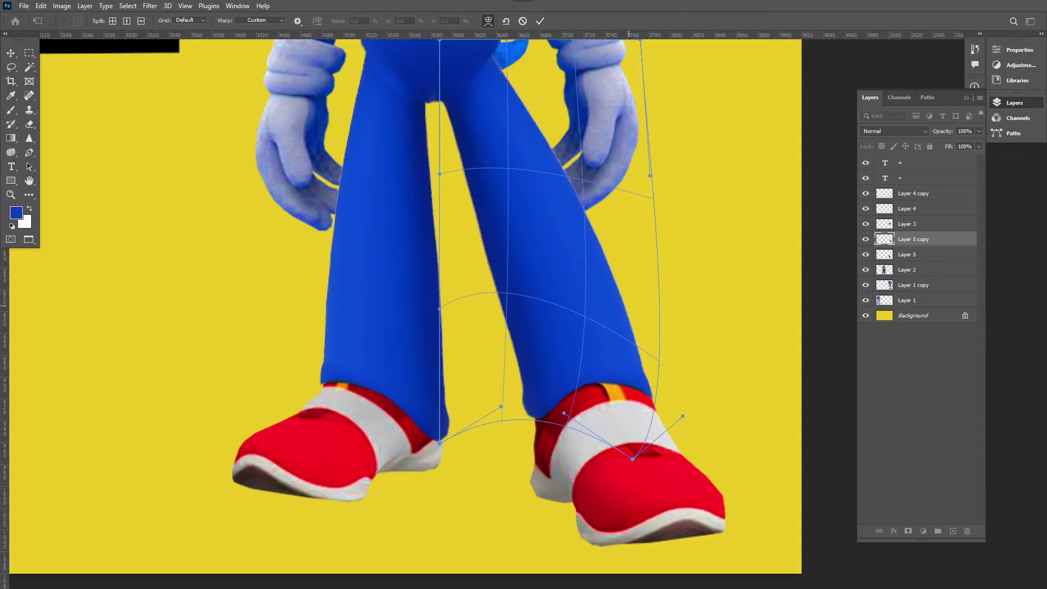
pyautogui.press('Return')
pyautogui.scroll(-4, 403, 300)
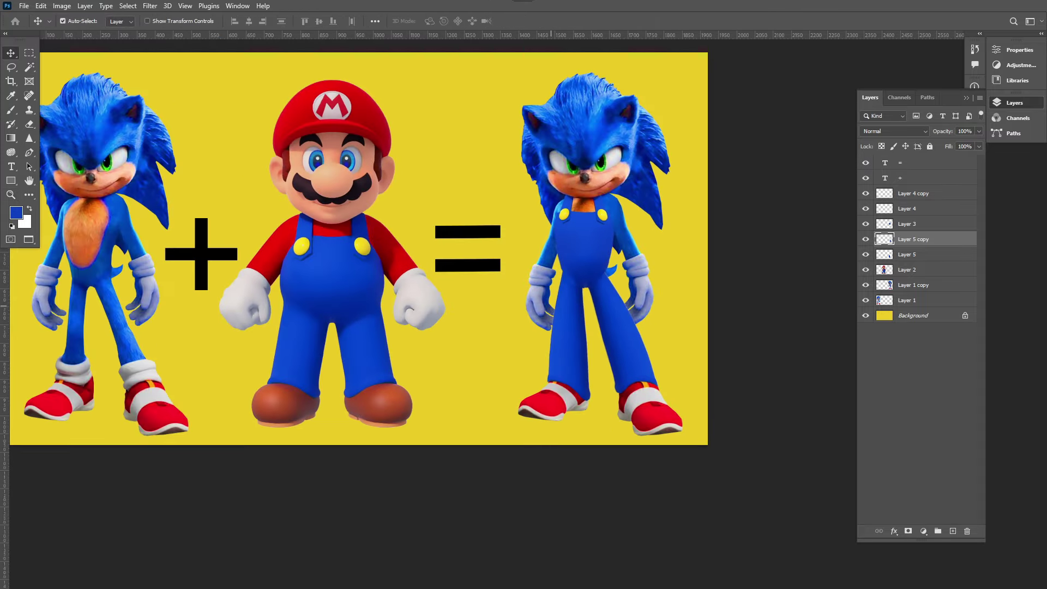
# - Outline Mario's left-hand shoe along the trouser hem with the Pen tool and copy it to a new layer
pyautogui.scroll(-5, 360, 246)
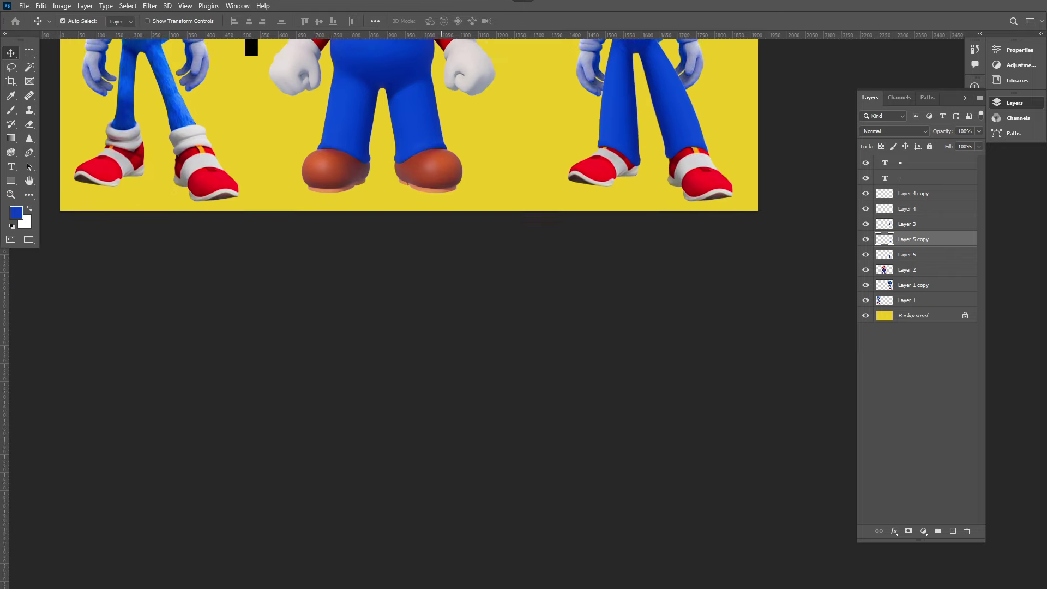
pyautogui.scroll(4, 298, 272)
pyautogui.press('p')
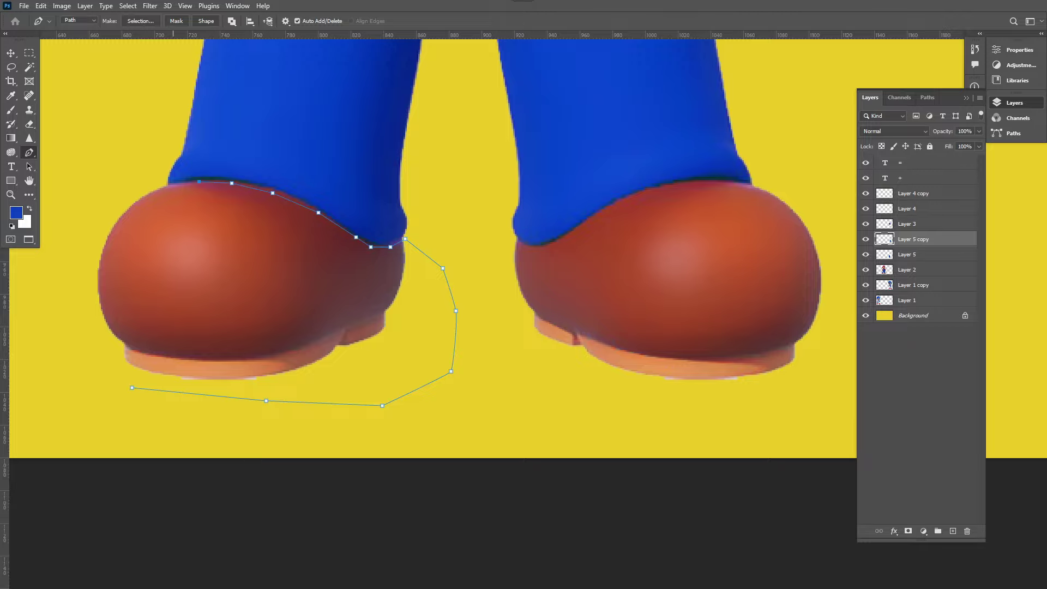
pyautogui.hotkey('ctrl', 'Return')
pyautogui.hotkey('ctrl', 'j')
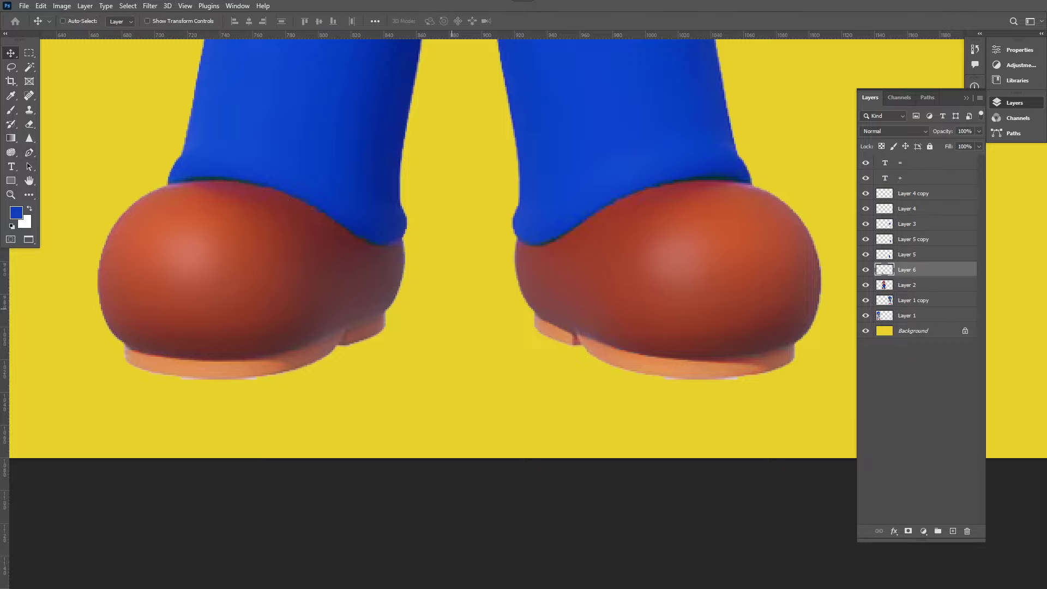
# - Move the copied shoe over to the result Sonic's left-hand foot, beneath the trouser leg
pyautogui.press('v')
pyautogui.moveTo(256, 289); pyautogui.dragTo(638, 289)
pyautogui.hotkey('ctrl', '-')
pyautogui.hotkey('ctrl', '-')
pyautogui.moveTo(378, 276); pyautogui.dragTo(537, 315)
pyautogui.hotkey('ctrl', '+')
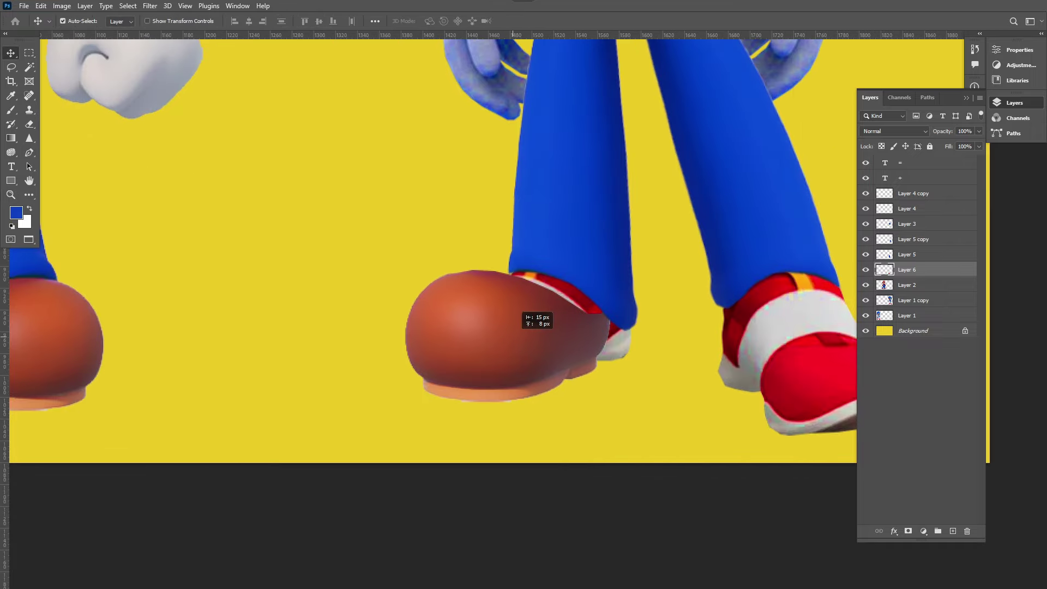
# - Stretch the shoe to about 110% width and 102% height and skew it slightly to cover Sonic's foot
pyautogui.hotkey('ctrl', 't')
pyautogui.moveTo(610, 338); pyautogui.dragTo(642, 334)
pyautogui.moveTo(519, 269); pyautogui.dragTo(523, 261)
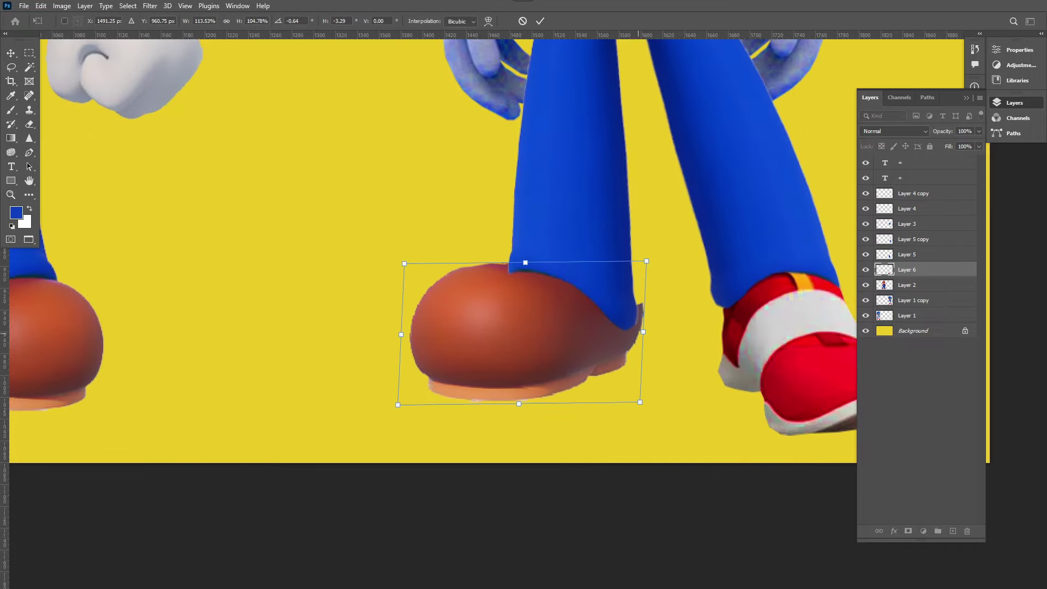
pyautogui.moveTo(640, 333); pyautogui.dragTo(636, 330)
pyautogui.moveTo(521, 263); pyautogui.dragTo(529, 266)
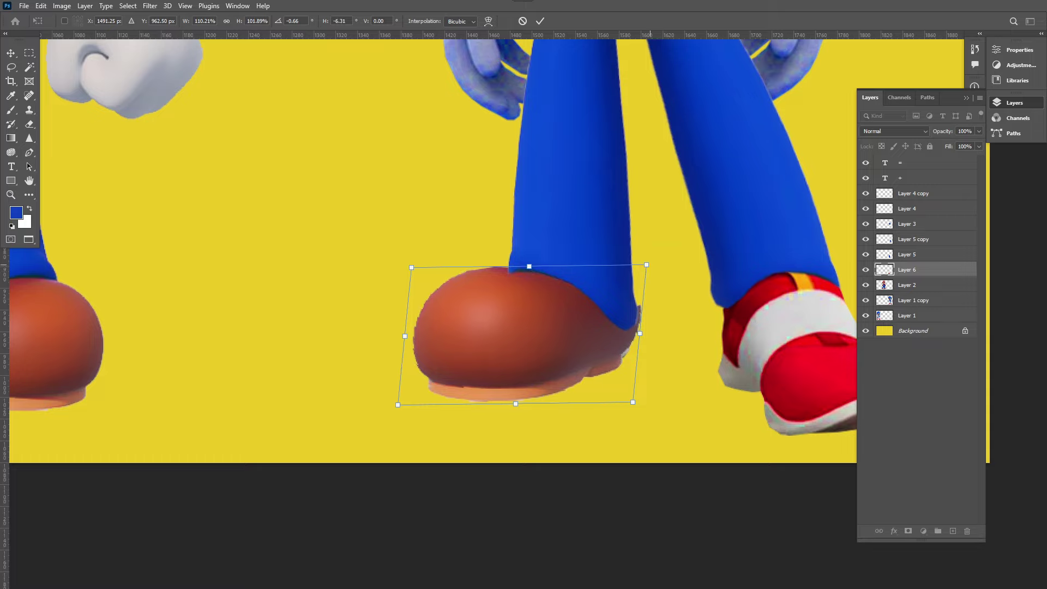
# - Warp the shoe so its heel hides Sonic's original shoe and its upper edge meets the trouser hem
pyautogui.rightClick(578, 323)
pyautogui.click(597, 397)
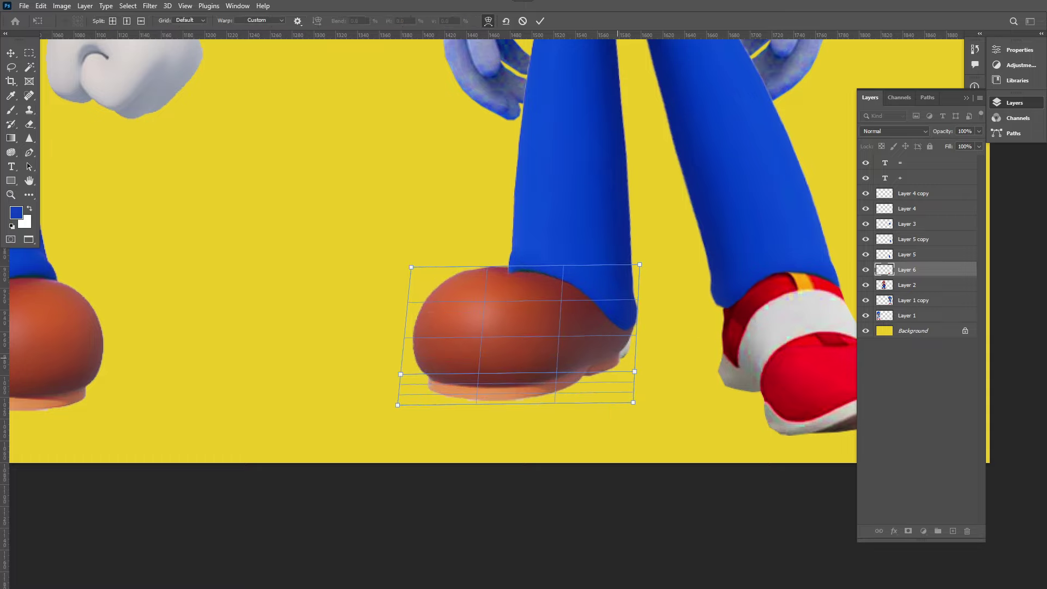
pyautogui.moveTo(637, 356); pyautogui.dragTo(667, 358)
pyautogui.press('Return')
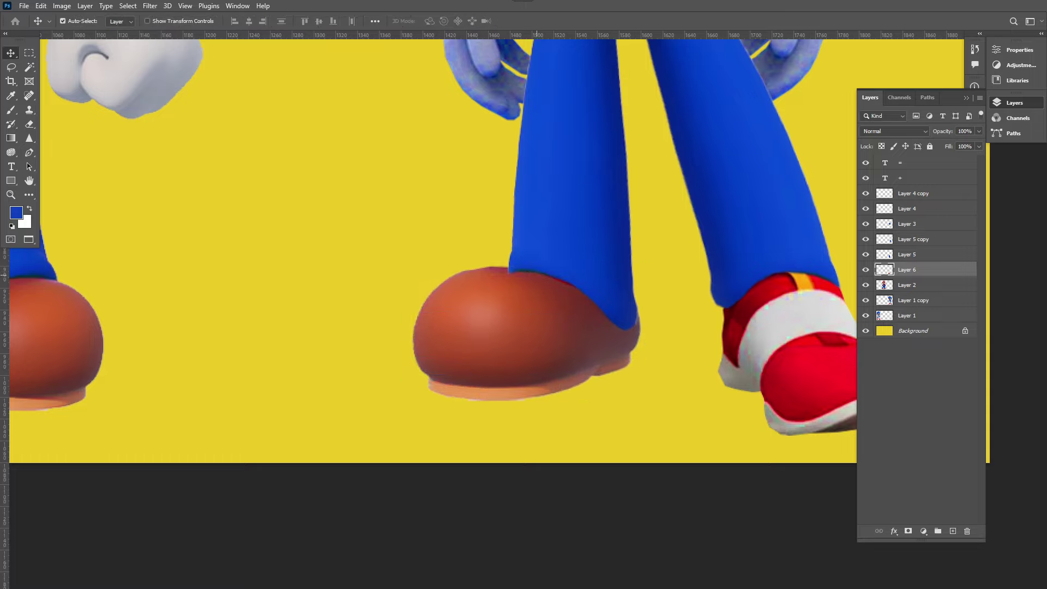
pyautogui.hotkey('ctrl', 't')
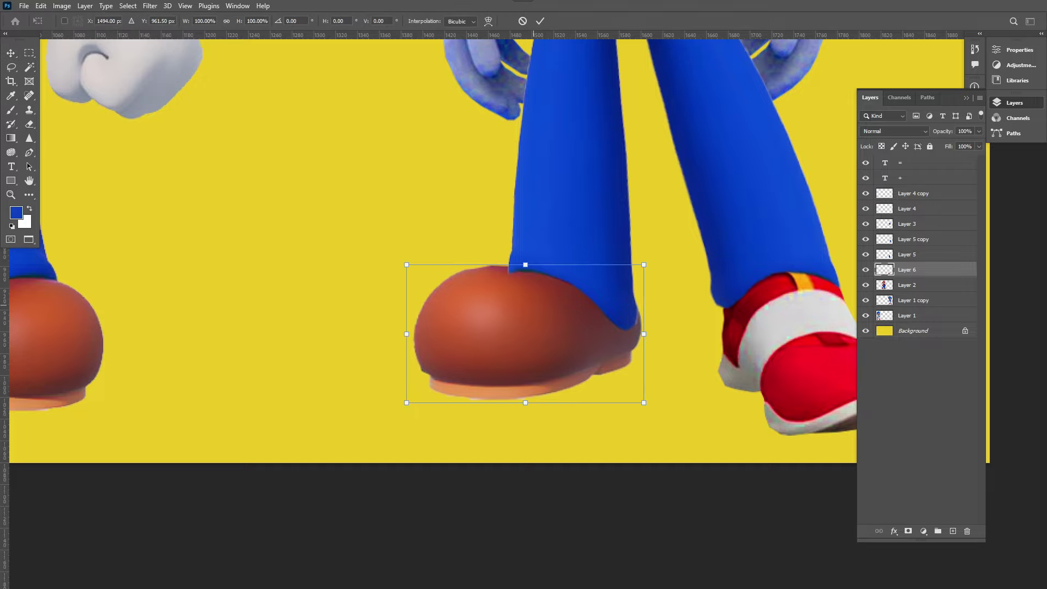
pyautogui.rightClick(534, 307)
pyautogui.click(553, 380)
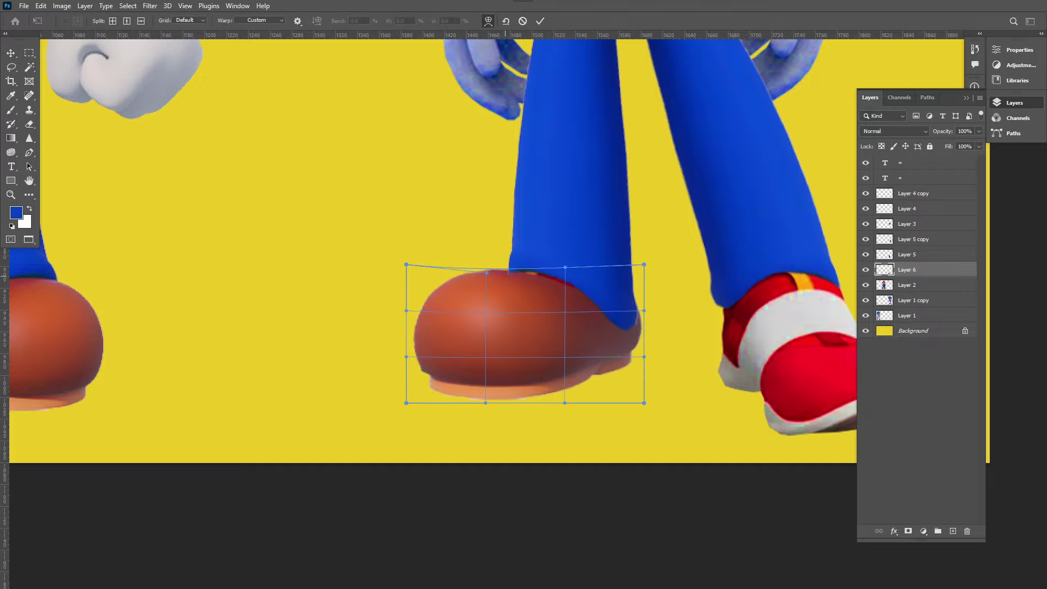
pyautogui.press('Return')
# - Duplicate the shoe, place the copy over Sonic's right-hand foot and flip it horizontally
pyautogui.hotkey('ctrl', '-')
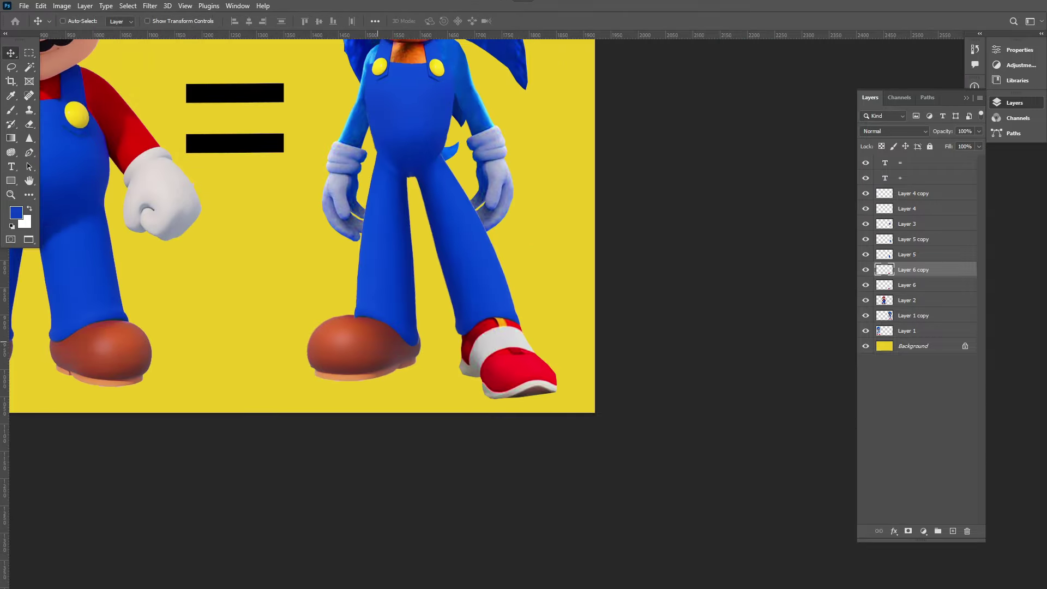
pyautogui.hotkey('ctrl', 't')
pyautogui.rightClick(370, 343)
pyautogui.press('Escape')
pyautogui.press('Escape')
pyautogui.moveTo(345, 344); pyautogui.dragTo(522, 341)
pyautogui.hotkey('ctrl', 't')
pyautogui.rightClick(409, 354)
pyautogui.click(439, 335)
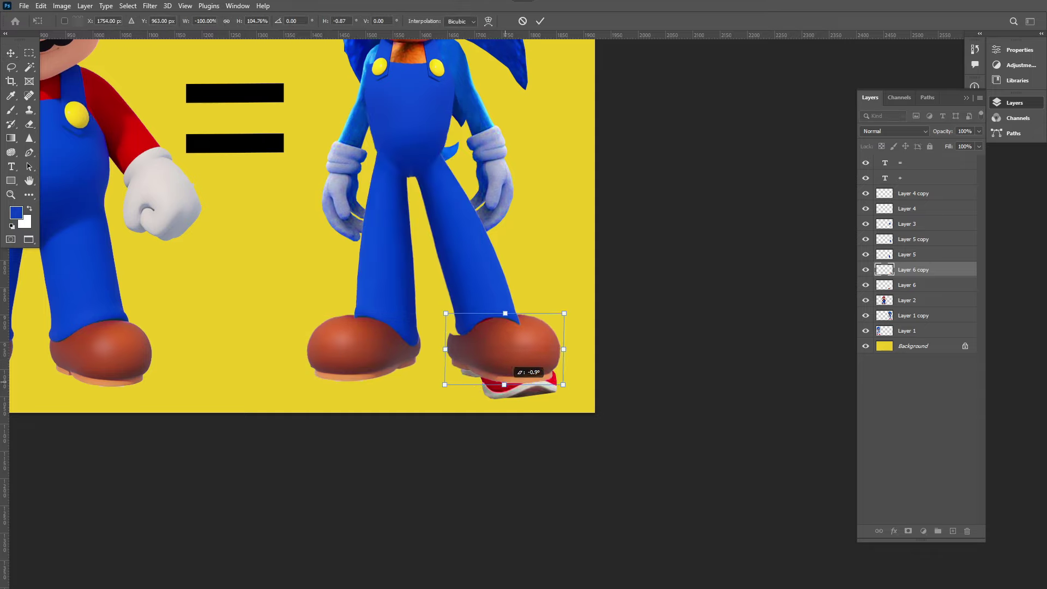
# - Stretch the second shoe to about 104% width and 147% height, and rotate and skew it over Sonic's foot
pyautogui.moveTo(503, 385); pyautogui.dragTo(502, 404)
pyautogui.moveTo(445, 356); pyautogui.dragTo(456, 354)
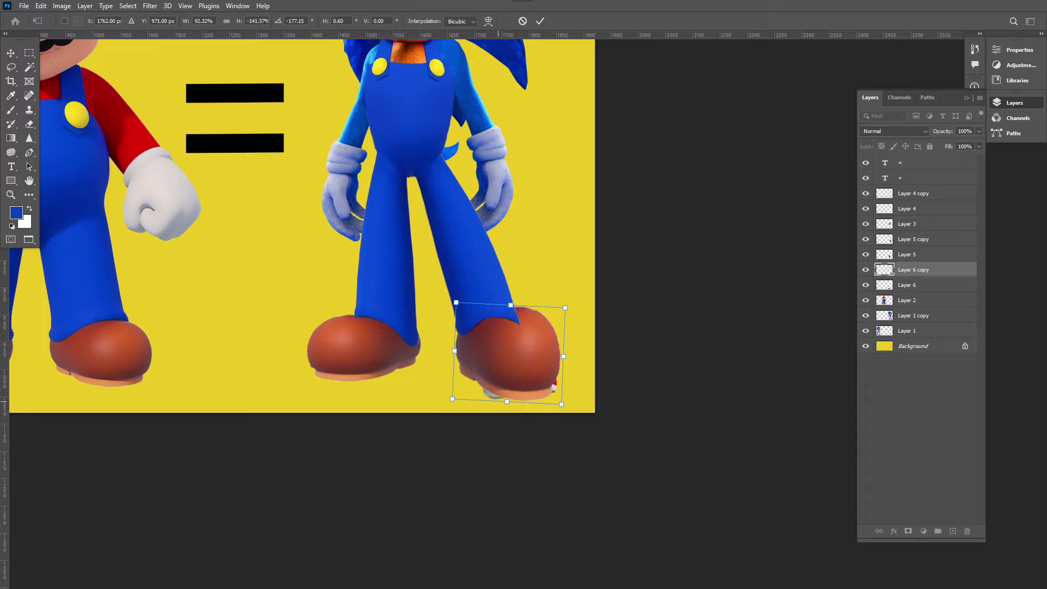
pyautogui.moveTo(563, 356); pyautogui.dragTo(572, 356)
pyautogui.moveTo(578, 307); pyautogui.dragTo(562, 310)
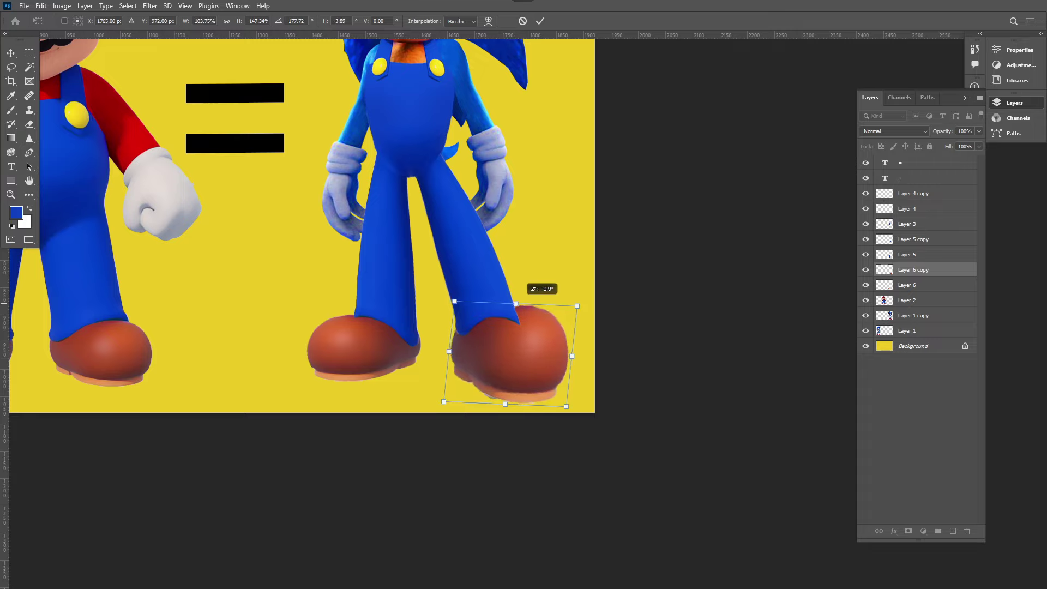
# - Warp the upper edge of the second shoe so it slopes down toward the toe below the trouser hem
pyautogui.rightClick(528, 335)
pyautogui.click(545, 408)
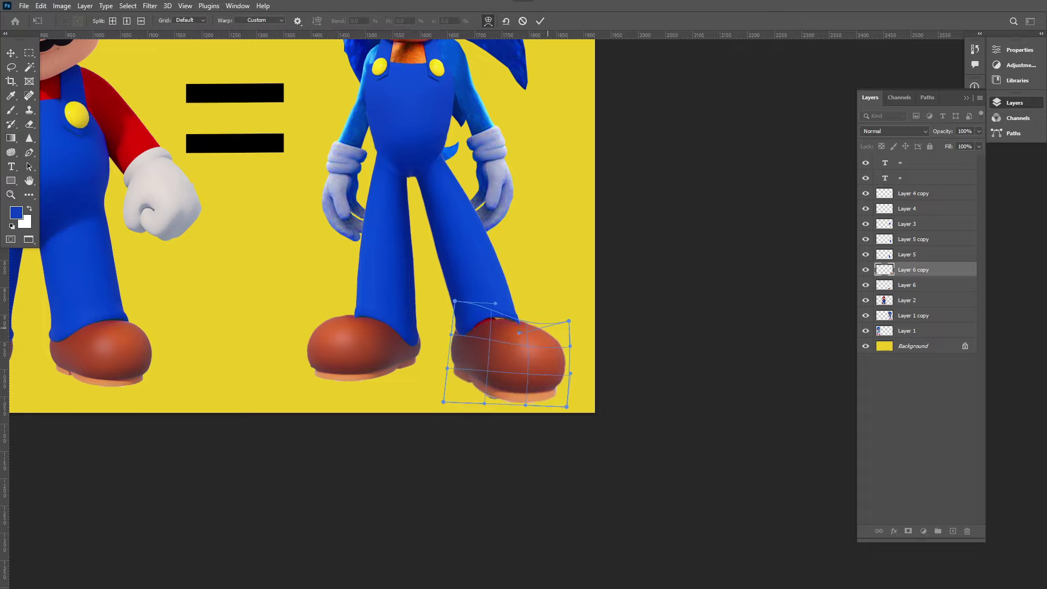
pyautogui.moveTo(495, 303); pyautogui.dragTo(481, 291)
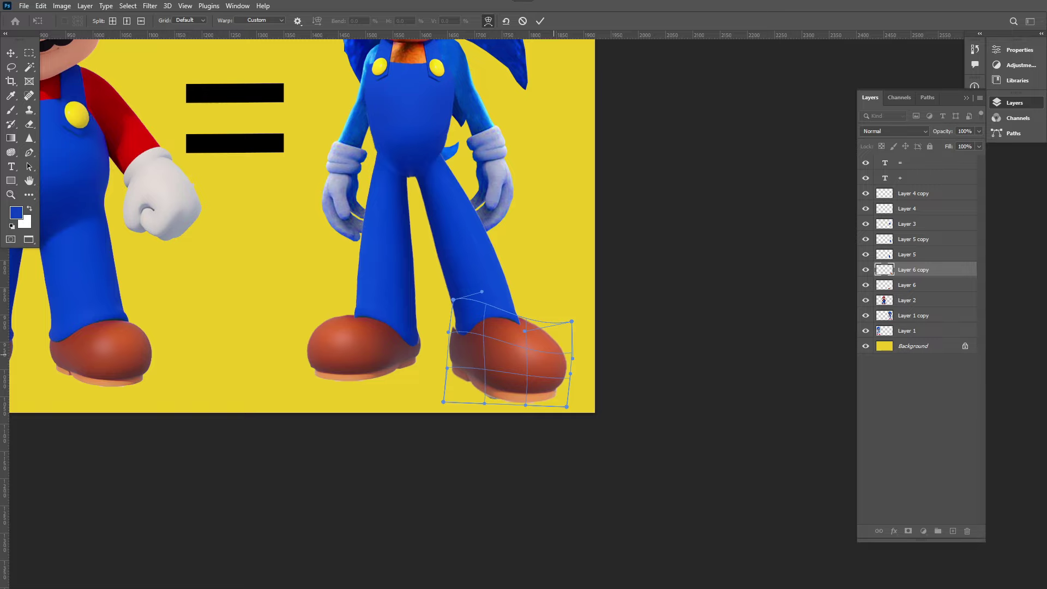
# - Warp the second shoe's heel and sole so they fit the trouser hem and hide Sonic's original shoe
pyautogui.scroll(3, 472, 306)
pyautogui.rightClick(499, 166)
pyautogui.click(518, 241)
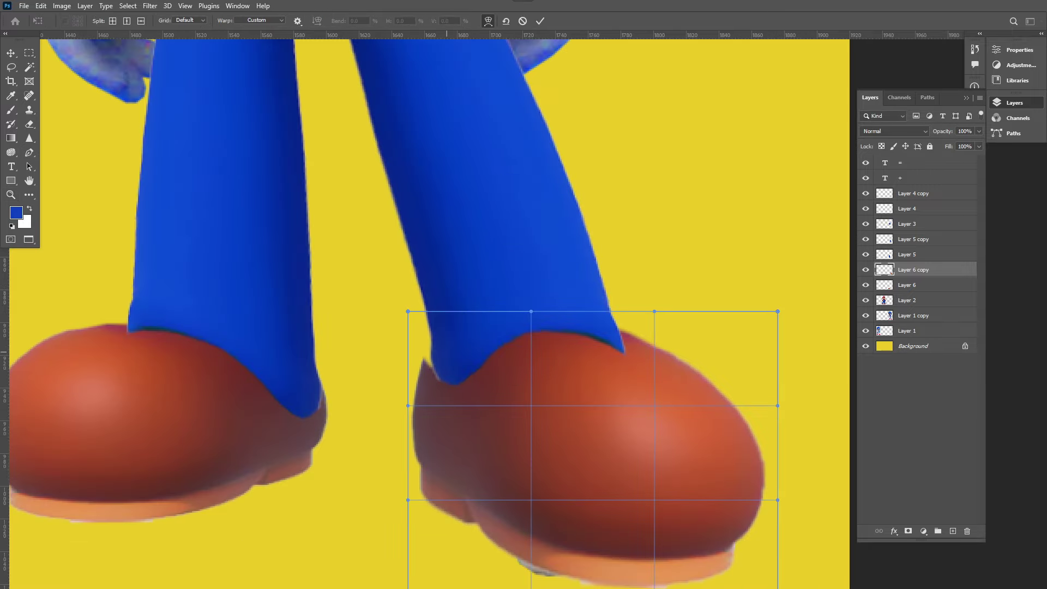
pyautogui.click(488, 21)
pyautogui.rightClick(483, 135)
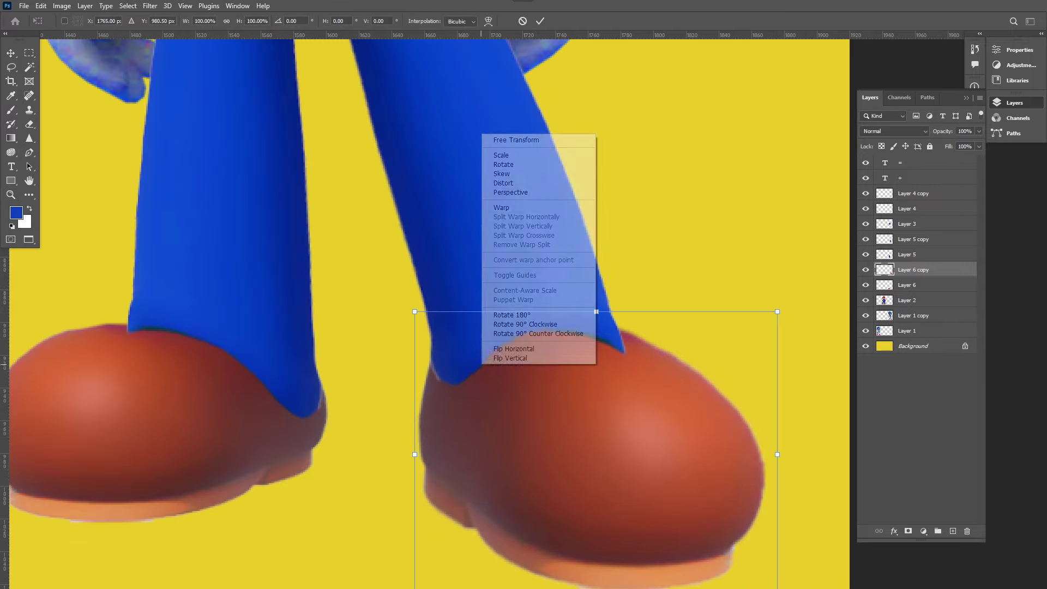
pyautogui.click(501, 207)
pyautogui.press('Return')
# - Erase the stray hem corner and dark fringe where the trouser legs meet the brown shoes
pyautogui.press('e')
pyautogui.hotkey('alt', ']')
pyautogui.hotkey('alt', ']')
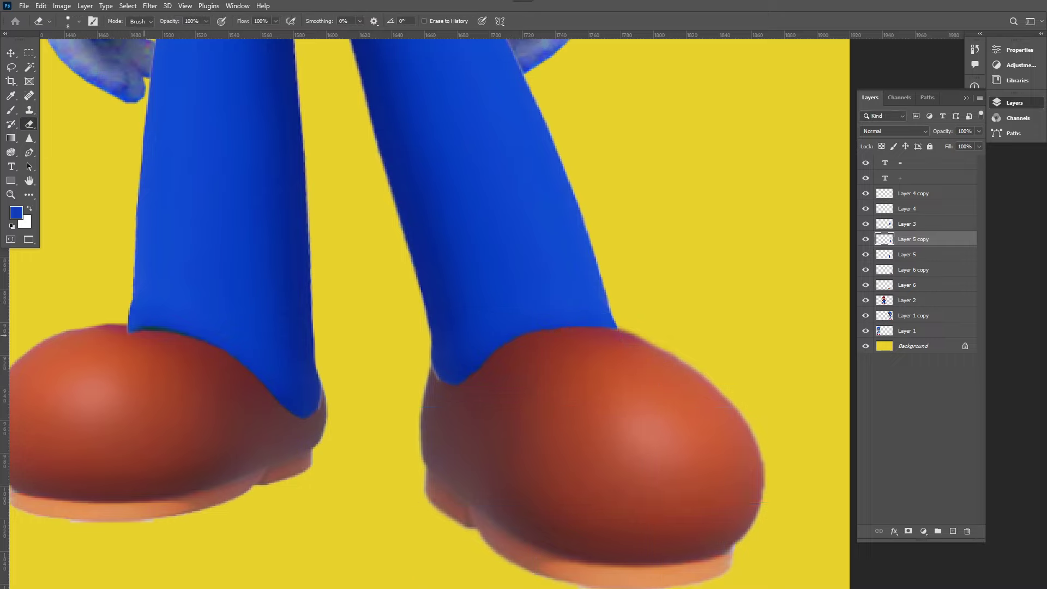
pyautogui.hotkey('alt', '[')
pyautogui.hotkey('ctrl', '-')
pyautogui.hotkey('ctrl', '-')
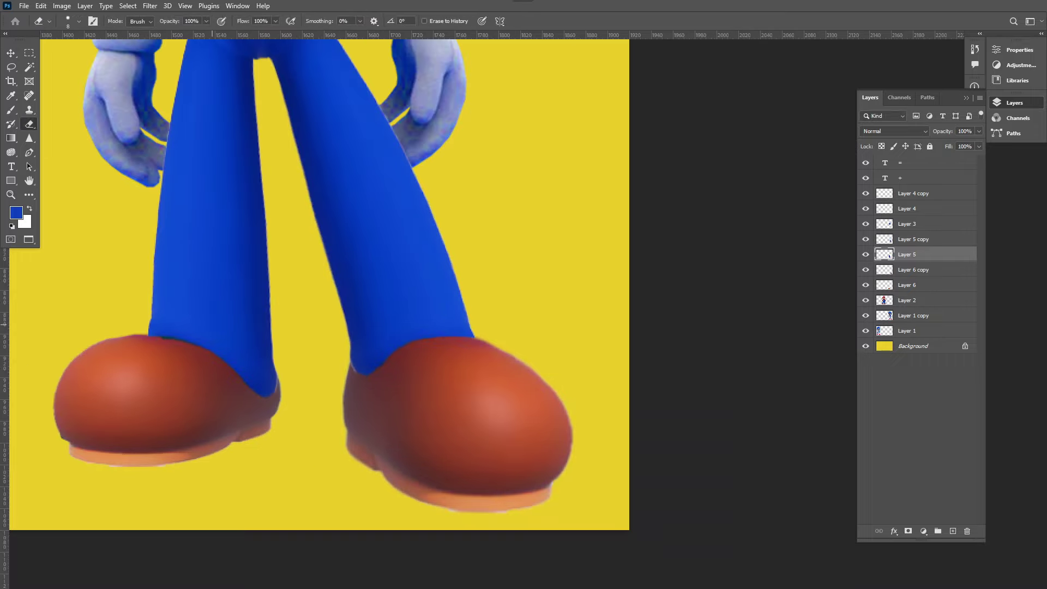
# - Outline Mario's left-hand glove with the Pen tool and copy it from Layer 2 to a new layer
pyautogui.press('z')
pyautogui.hotkey('ctrl', '-')
pyautogui.scroll(-2, 316, 278)
pyautogui.hscroll(-3, 317, 278)
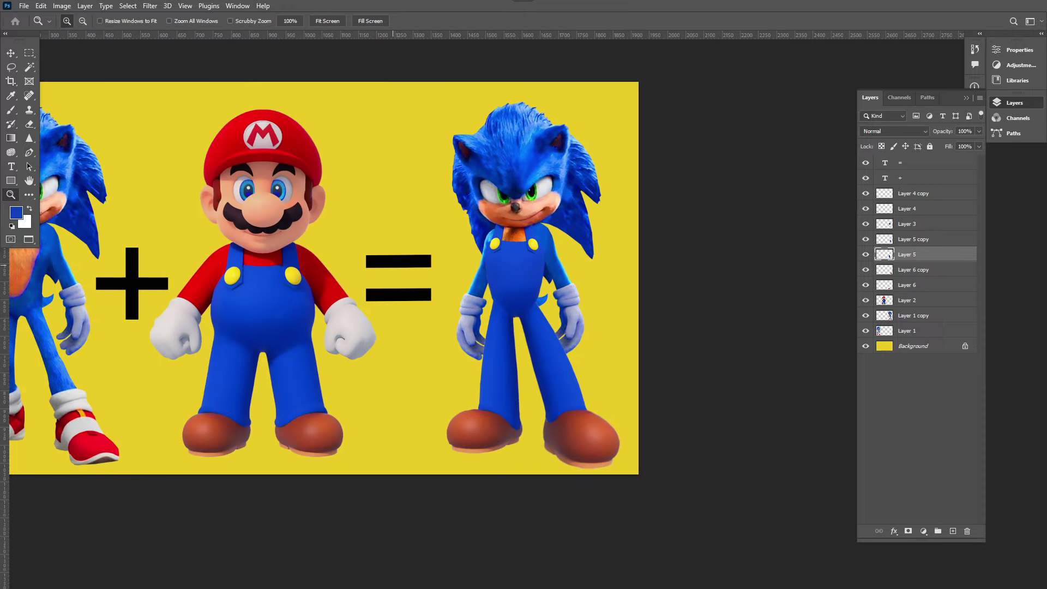
pyautogui.scroll(3, 493, 322)
pyautogui.hscroll(-5, 493, 322)
pyautogui.scroll(4, 493, 322)
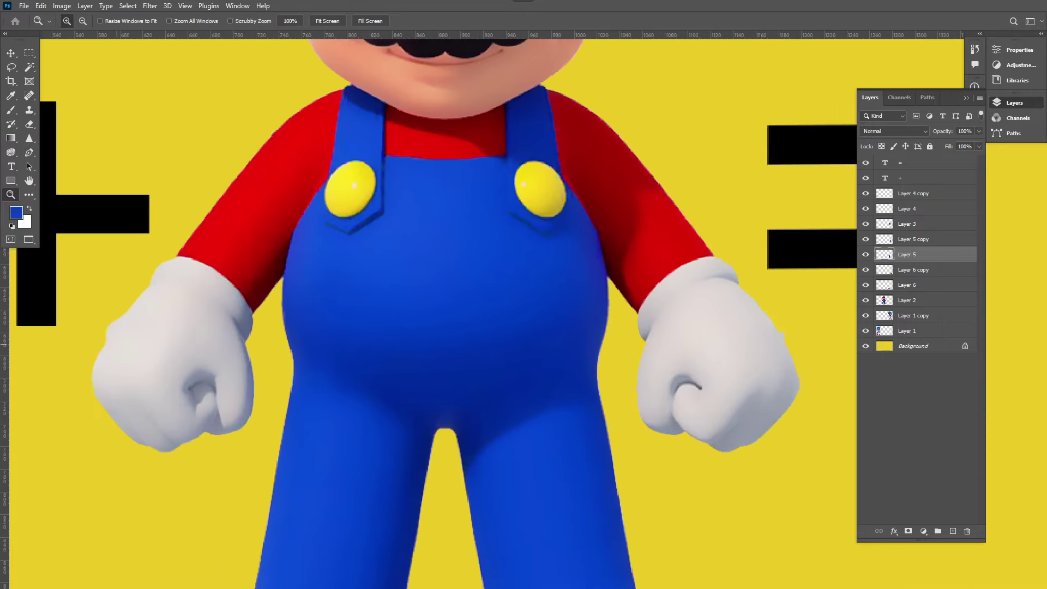
pyautogui.press('p')
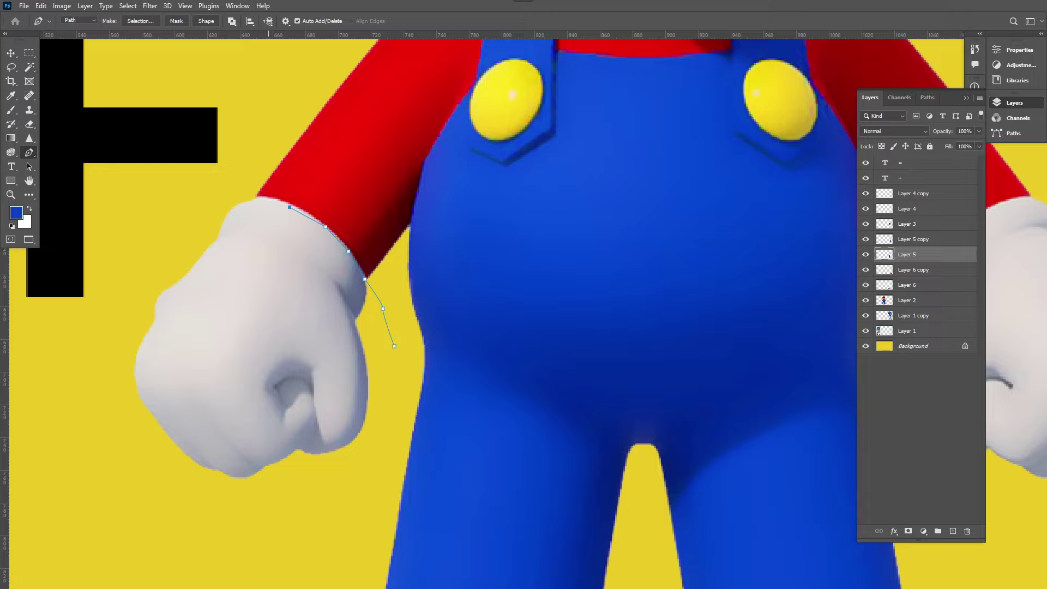
pyautogui.hotkey('ctrl', 'Return')
pyautogui.hotkey('ctrl', '0')
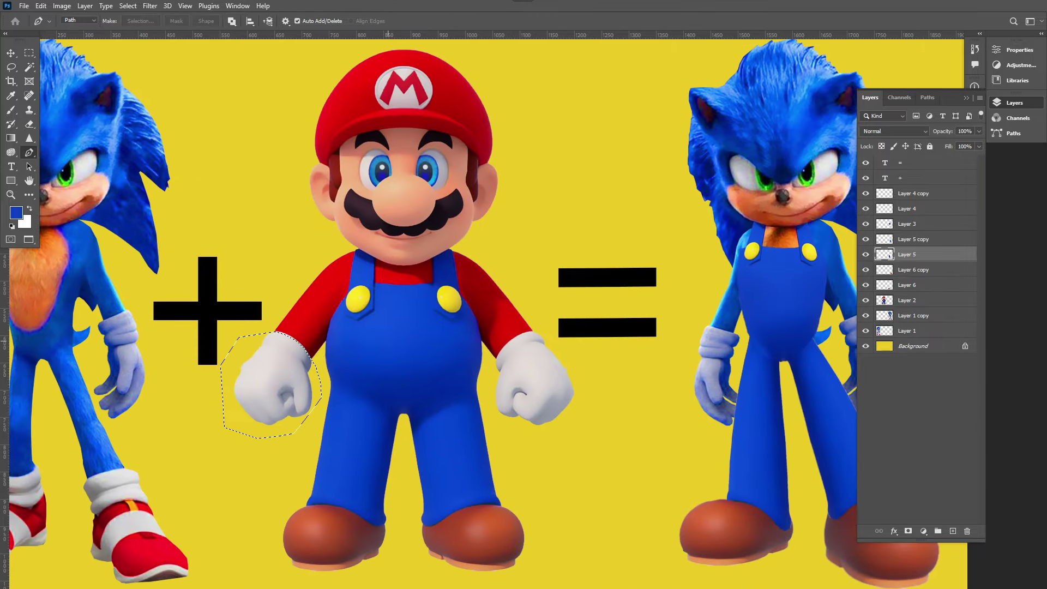
pyautogui.click(907, 300)
pyautogui.hotkey('ctrl', 'j')
# - Move the copied glove over to the result Sonic's left-hand hand
pyautogui.press('v')
pyautogui.moveTo(267, 381); pyautogui.dragTo(661, 384)
pyautogui.hscroll(4, 382, 305)
pyautogui.scroll(3, 480, 420)
# - Scale down, rotate and position the glove so it covers Sonic's left-hand hand behind the trouser leg
pyautogui.hotkey('ctrl', 't')
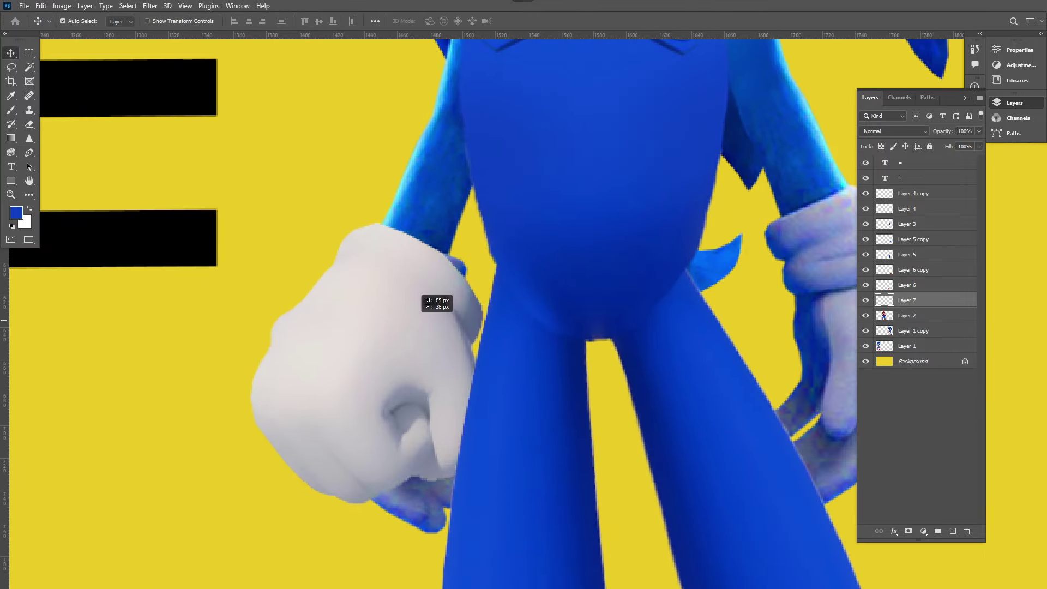
pyautogui.moveTo(348, 204); pyautogui.dragTo(297, 216)
pyautogui.moveTo(381, 343); pyautogui.dragTo(397, 390)
pyautogui.moveTo(221, 319); pyautogui.dragTo(284, 276)
pyautogui.moveTo(538, 531); pyautogui.dragTo(491, 450)
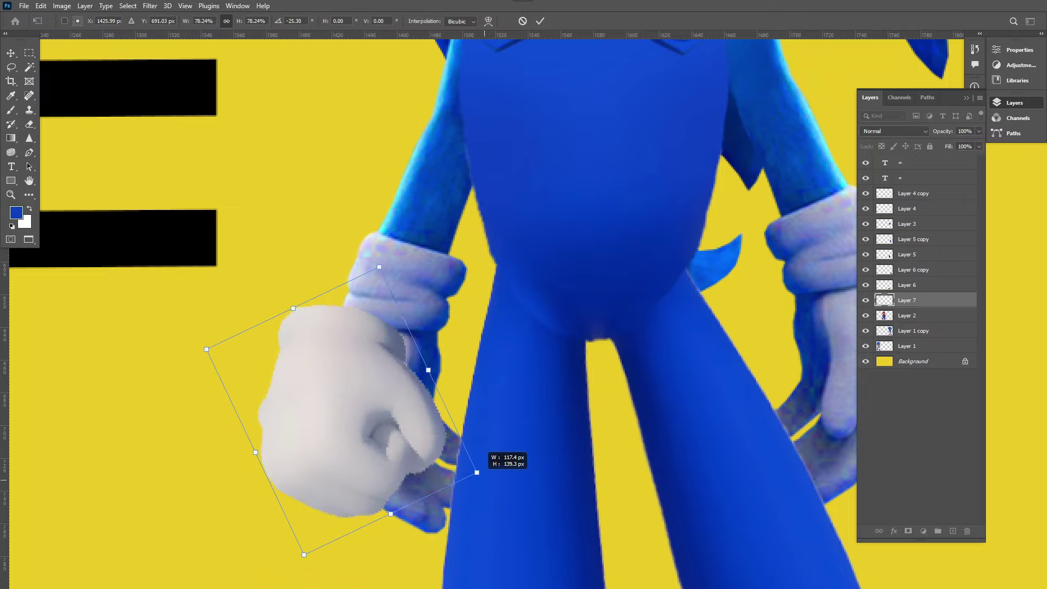
pyautogui.moveTo(421, 404); pyautogui.dragTo(432, 339)
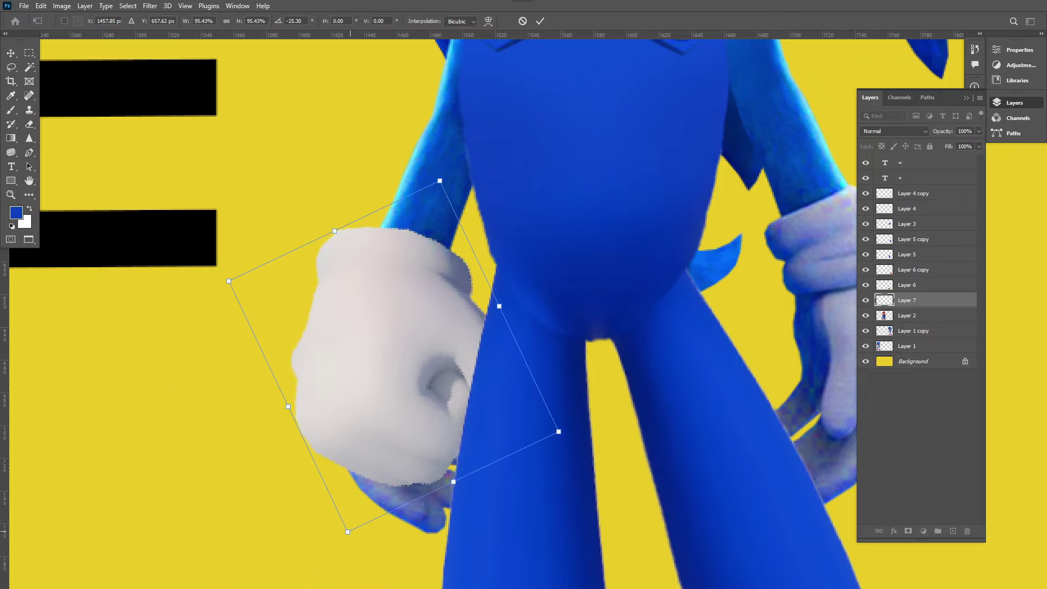
pyautogui.scroll(-2, 432, 339)
pyautogui.moveTo(365, 493); pyautogui.dragTo(455, 229)
pyautogui.moveTo(414, 349); pyautogui.dragTo(389, 360)
pyautogui.press('Return')
pyautogui.scroll(-5, 353, 338)
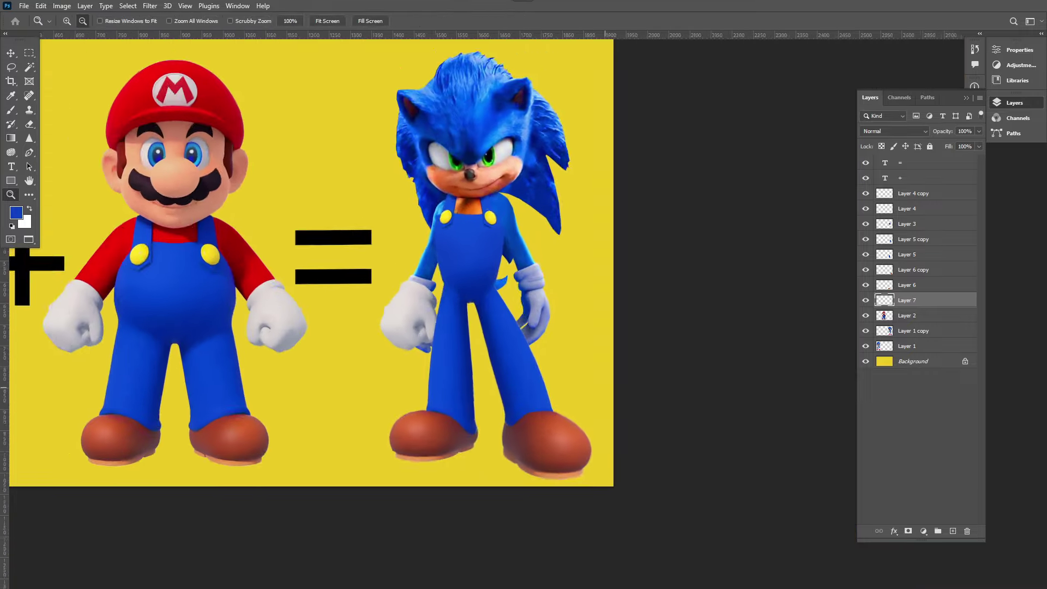
# - Warp the glove so its cuff reaches up over Sonic's original cuff and meets the blue arm
pyautogui.scroll(5, 354, 337)
pyautogui.hotkey('ctrl', 't')
pyautogui.rightClick(353, 337)
pyautogui.click(371, 409)
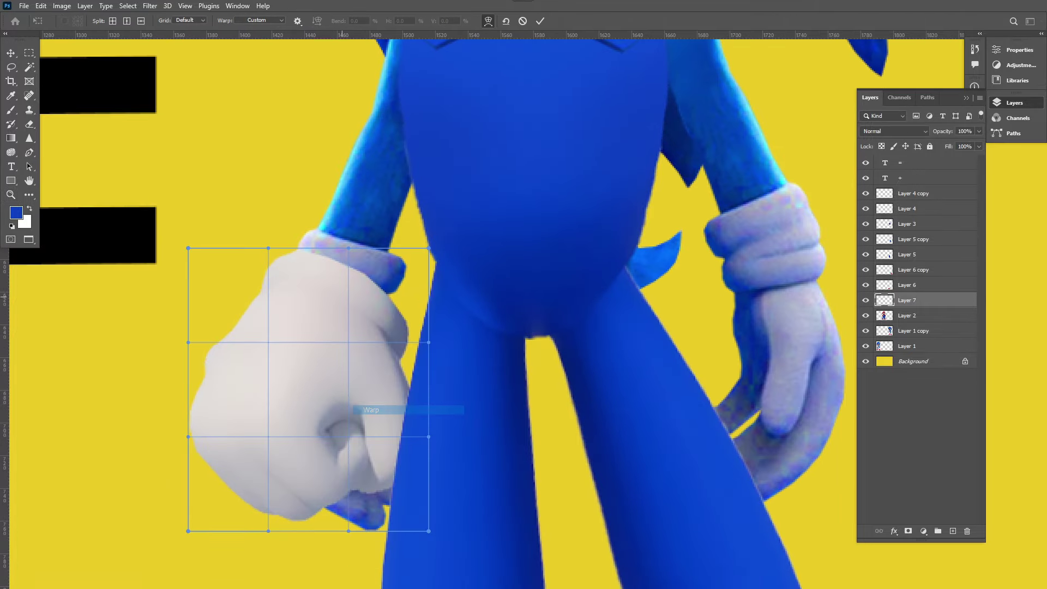
pyautogui.moveTo(349, 283); pyautogui.dragTo(368, 234)
pyautogui.moveTo(422, 306); pyautogui.dragTo(408, 301)
pyautogui.moveTo(218, 355); pyautogui.dragTo(211, 357)
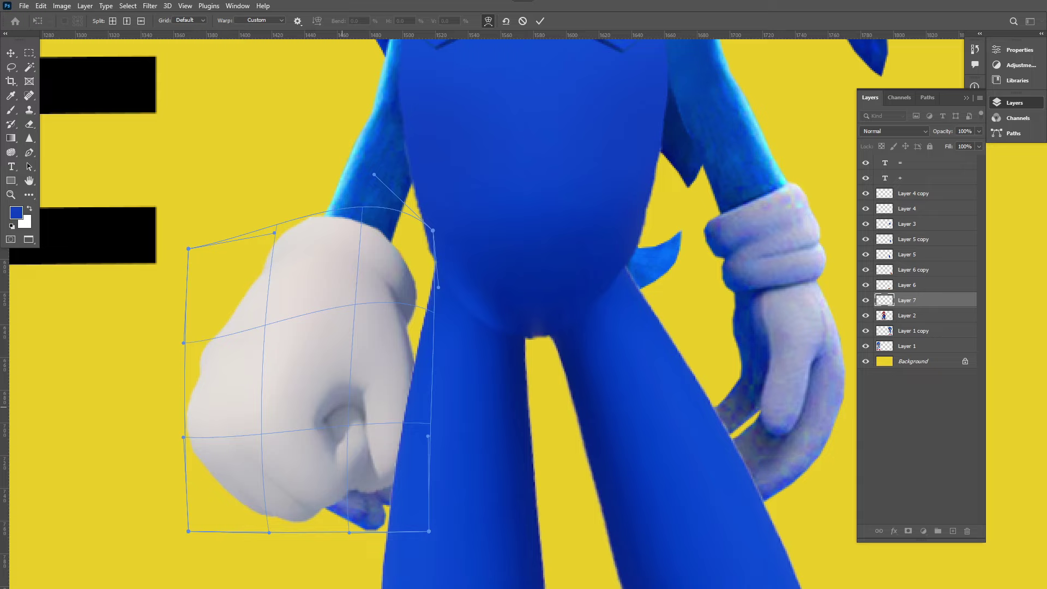
pyautogui.press('Return')
# - Erase the parts of Sonic's original left-hand hand on Layer 1 copy that show around the glove
pyautogui.hotkey('alt', '[')
pyautogui.hotkey('alt', '[')
pyautogui.press('e')
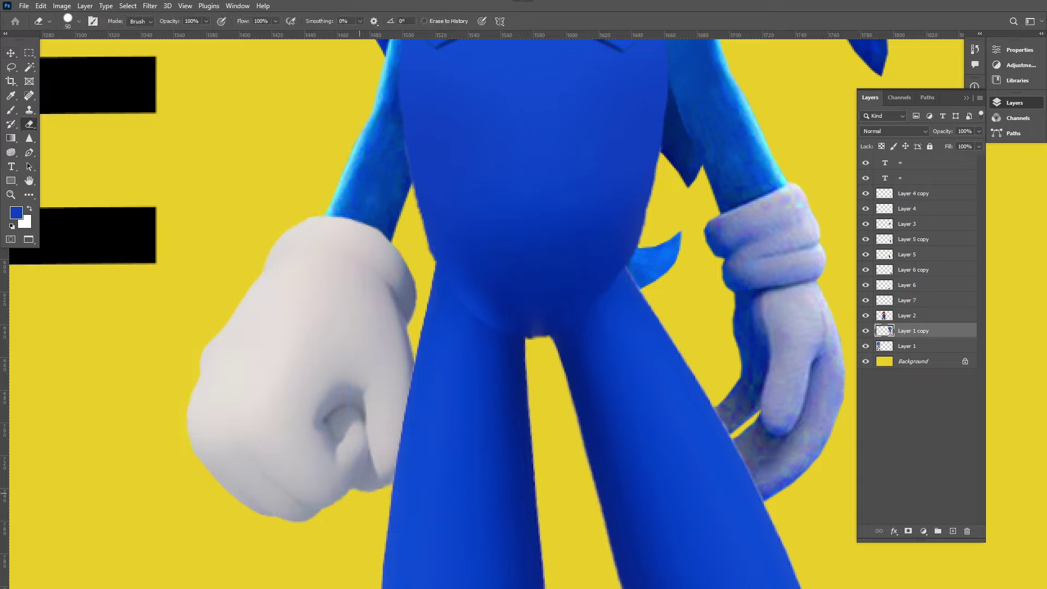
# - Duplicate the glove, flip the copy horizontally and position it over Sonic's right-hand hand
pyautogui.hotkey('alt', ']')
pyautogui.hotkey('alt', ']')
pyautogui.hotkey('ctrl', 'j')
pyautogui.hotkey('ctrl', 't')
pyautogui.rightClick(311, 354)
pyautogui.click(349, 545)
pyautogui.moveTo(311, 301); pyautogui.dragTo(772, 310)
pyautogui.press('Return')
pyautogui.moveTo(741, 260); pyautogui.dragTo(755, 240)
pyautogui.moveTo(778, 257); pyautogui.dragTo(778, 257)
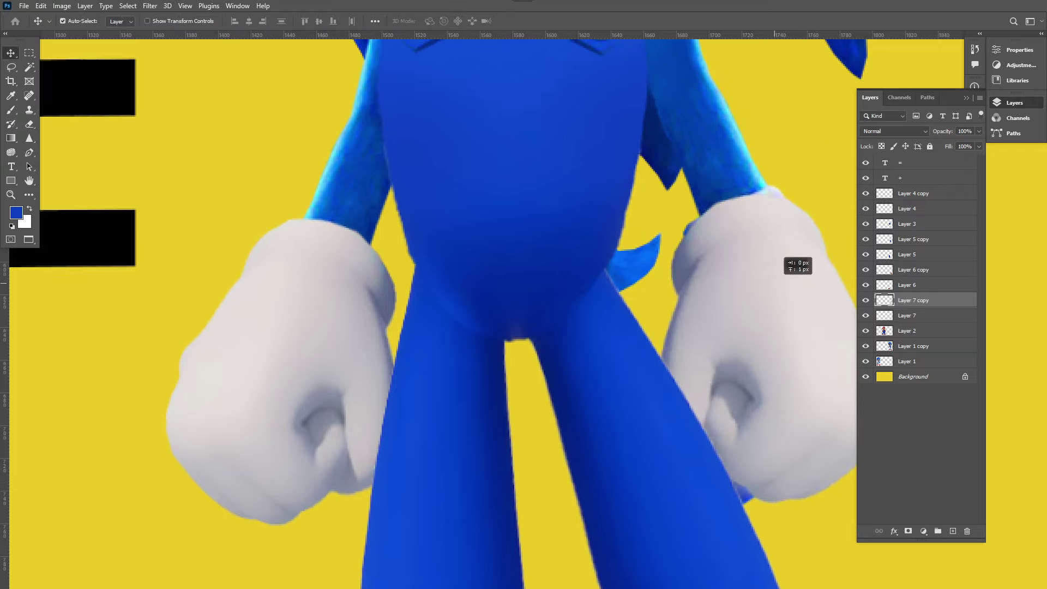
# - Erase the remains of Sonic's original right-hand hand on Layer 1 copy around the second glove
pyautogui.scroll(-2, 779, 257)
pyautogui.click(914, 345)
pyautogui.press('z')
pyautogui.hotkey('ctrl', '-')
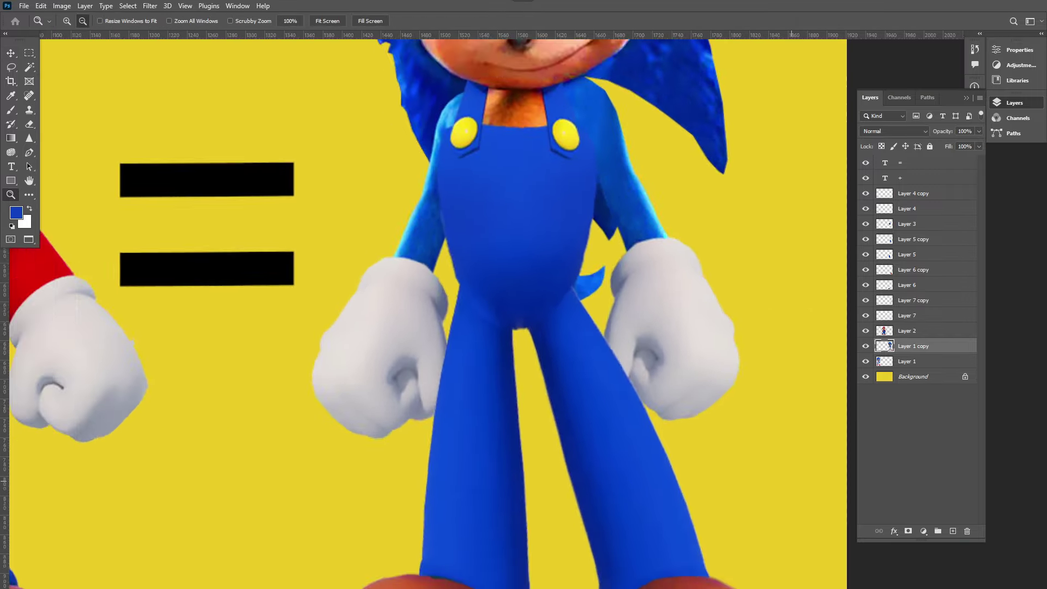
pyautogui.hotkey('ctrl', '-')
pyautogui.hotkey('ctrl', '-')
pyautogui.press('e')
pyautogui.press('z')
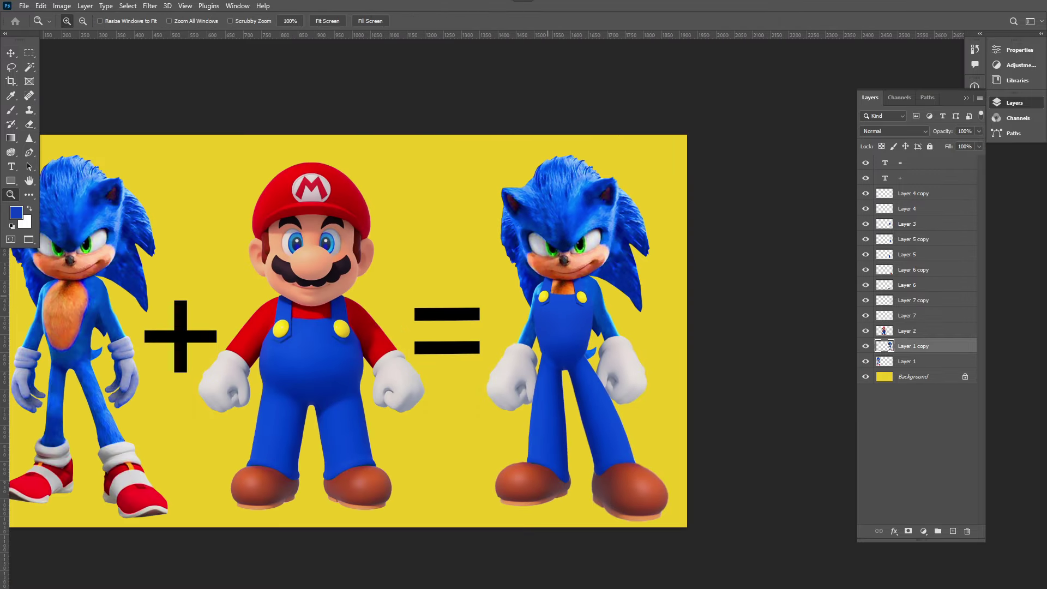
pyautogui.hotkey('ctrl', '+')
pyautogui.hotkey('ctrl', '+')
pyautogui.hotkey('ctrl', '-')
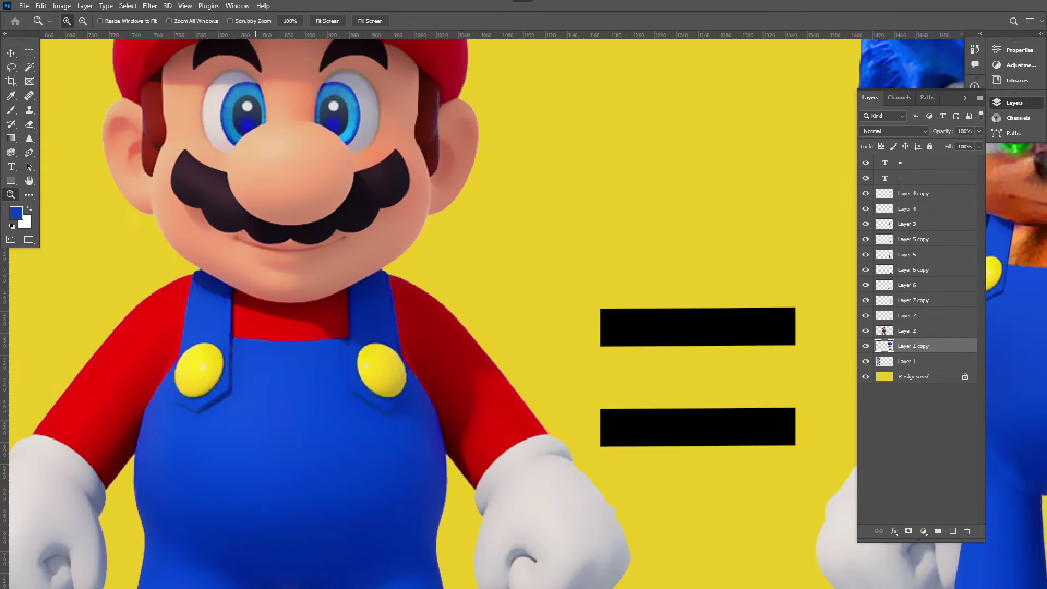
# - Outline the red shirt area between Mario's overall straps with the Pen tool and copy it from Layer 2 to a new layer
pyautogui.press('p')
pyautogui.hotkey('ctrl', '+')
pyautogui.hotkey('ctrl', '+')
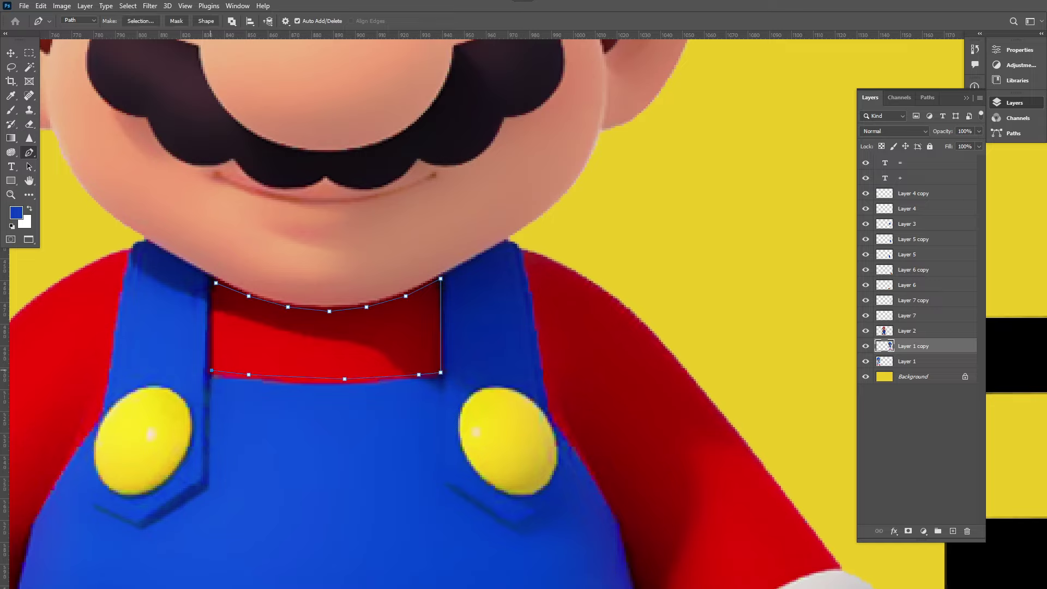
pyautogui.hotkey('ctrl', 'Return')
pyautogui.hotkey('alt', ']')
pyautogui.hotkey('ctrl', 'j')
# - Place the red shirt piece between the overall straps on Sonic's chest and stretch it to cover the gap above the bib
pyautogui.press('v')
pyautogui.moveTo(326, 328); pyautogui.dragTo(738, 255)
pyautogui.hscroll(3, 523, 306)
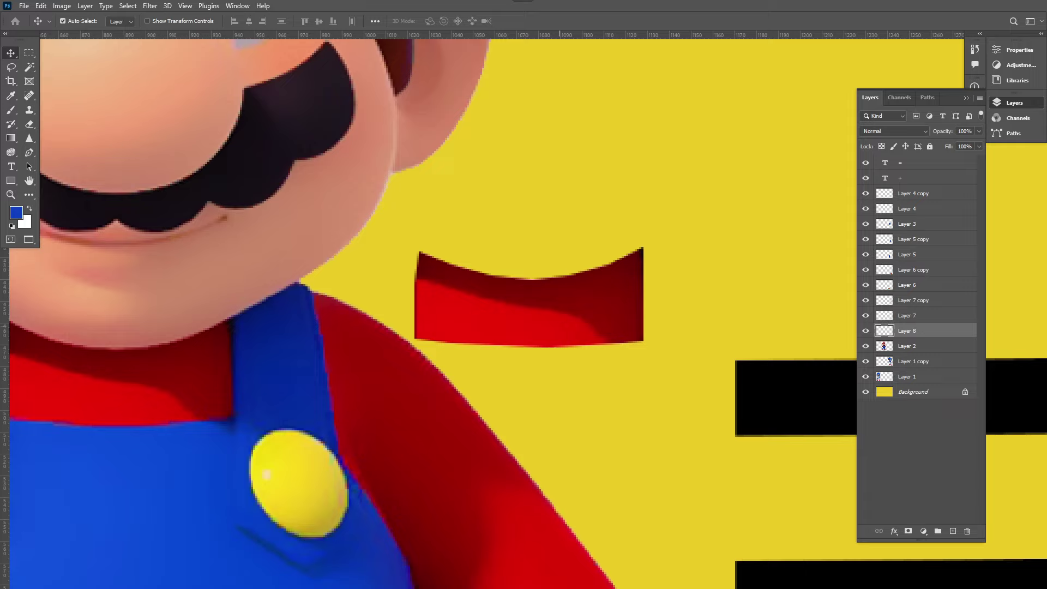
pyautogui.hotkey('ctrl', '-')
pyautogui.hscroll(2, 131, 297)
pyautogui.moveTo(131, 297); pyautogui.dragTo(682, 262)
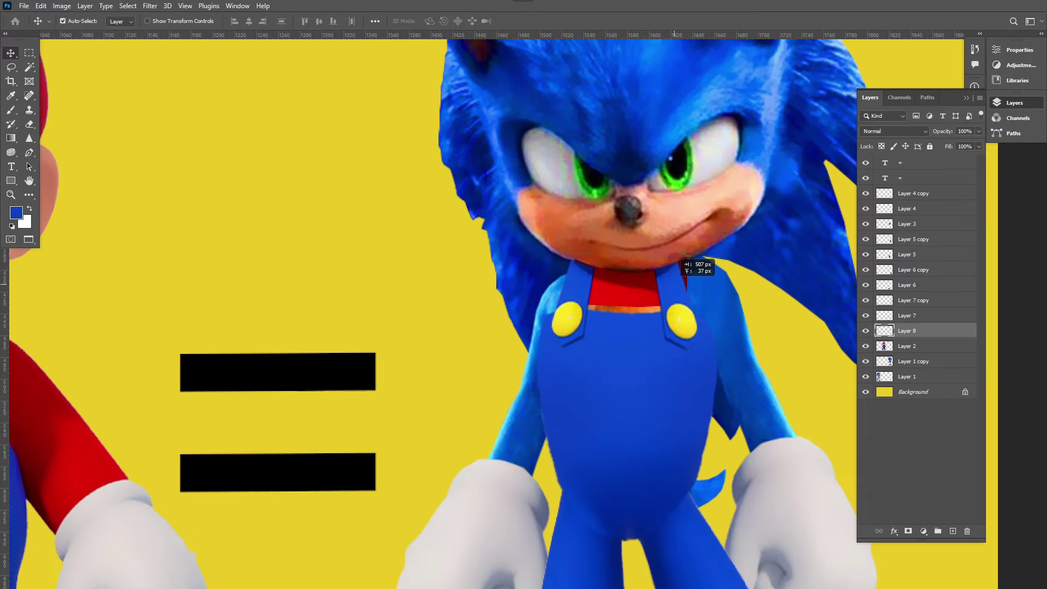
pyautogui.hotkey('ctrl', 't')
pyautogui.moveTo(628, 306); pyautogui.dragTo(628, 321)
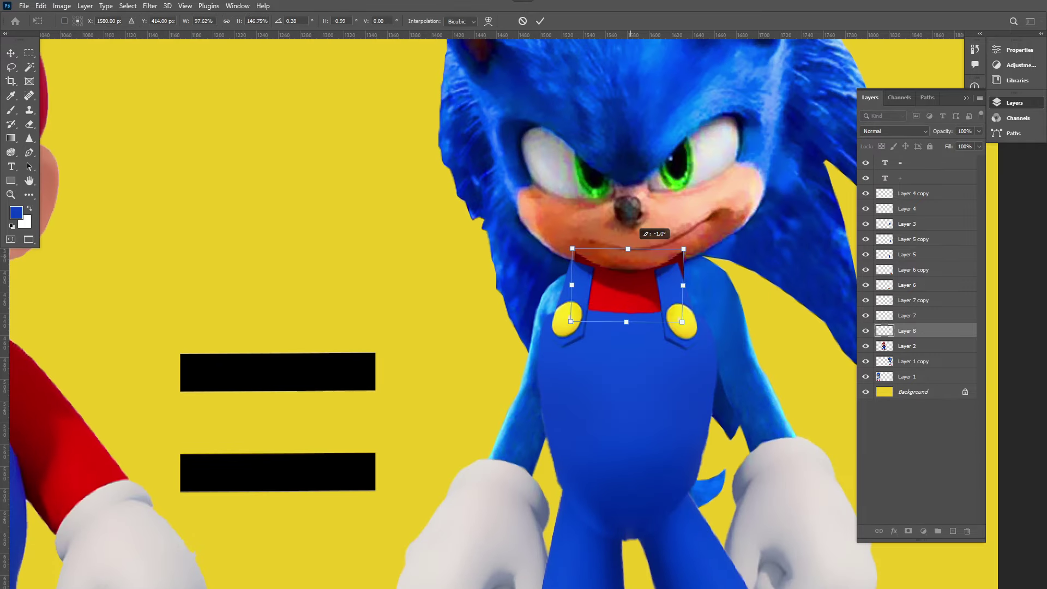
pyautogui.press('Return')
# - Erase the excess of the red shirt piece over Sonic's chin and beside the right-hand strap
pyautogui.press('e')
pyautogui.scroll(2, 625, 270)
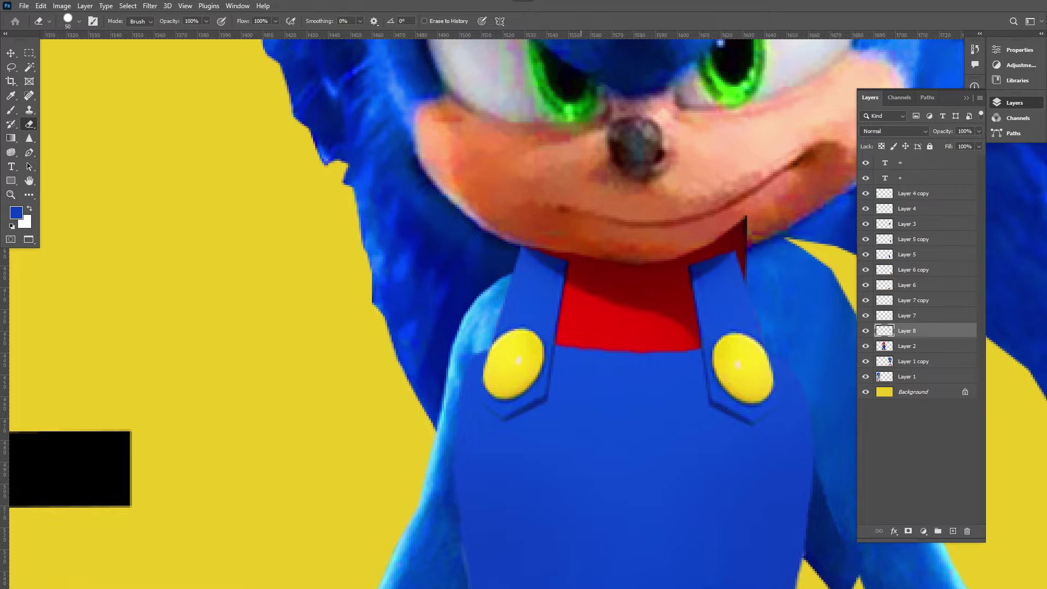
pyautogui.moveTo(725, 231); pyautogui.dragTo(743, 276)
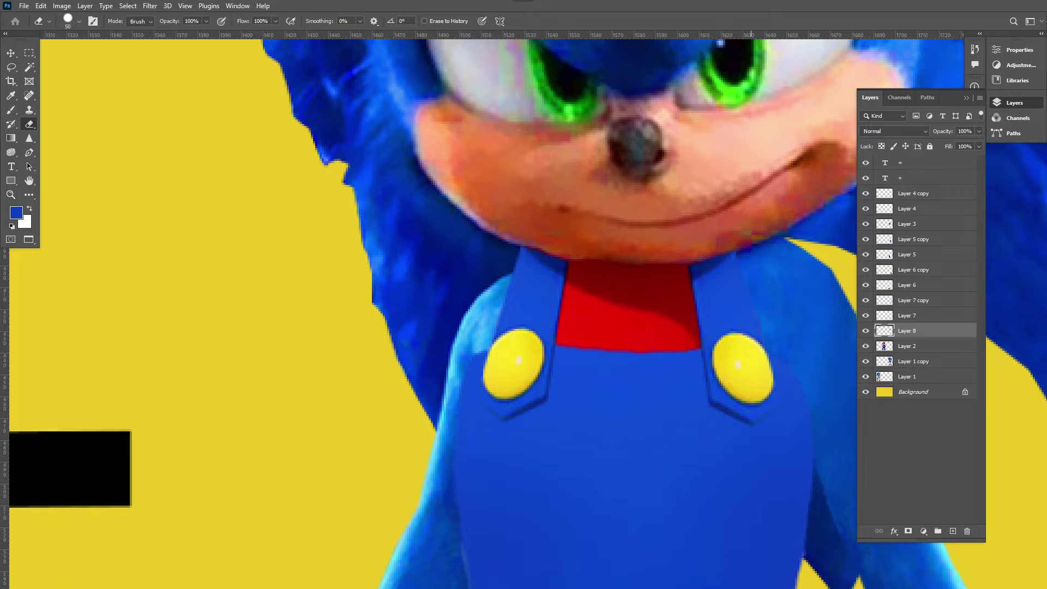
# - Outline Mario's left-hand red sleeve with the Pen tool and copy it to a new layer beside Sonic's arm
pyautogui.scroll(-5, 523, 295)
pyautogui.press('p')
pyautogui.scroll(6, 225, 138)
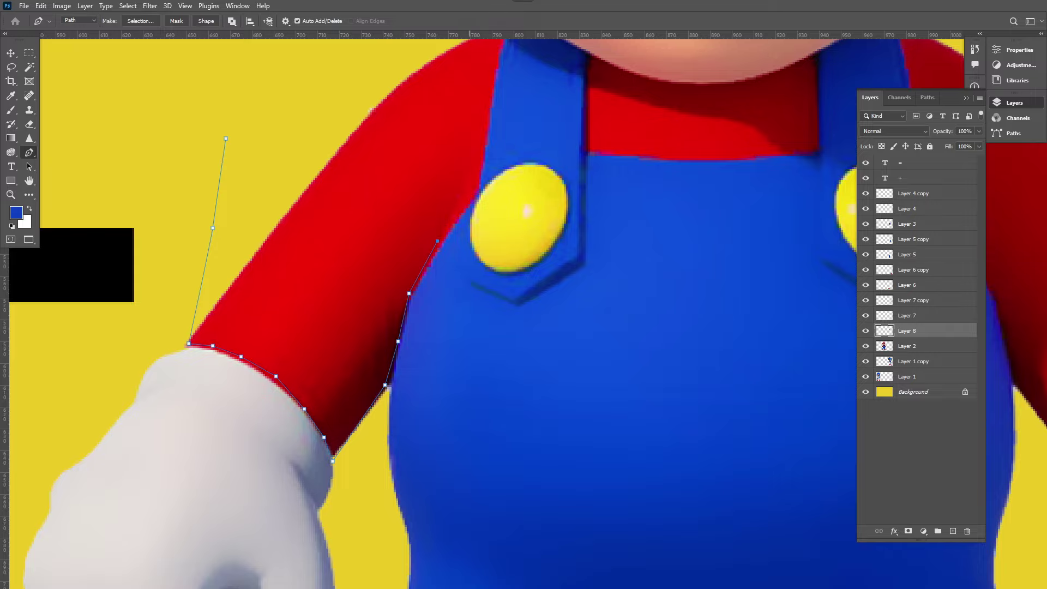
pyautogui.scroll(3, 491, 295)
pyautogui.click(479, 377)
pyautogui.click(493, 294)
pyautogui.click(510, 208)
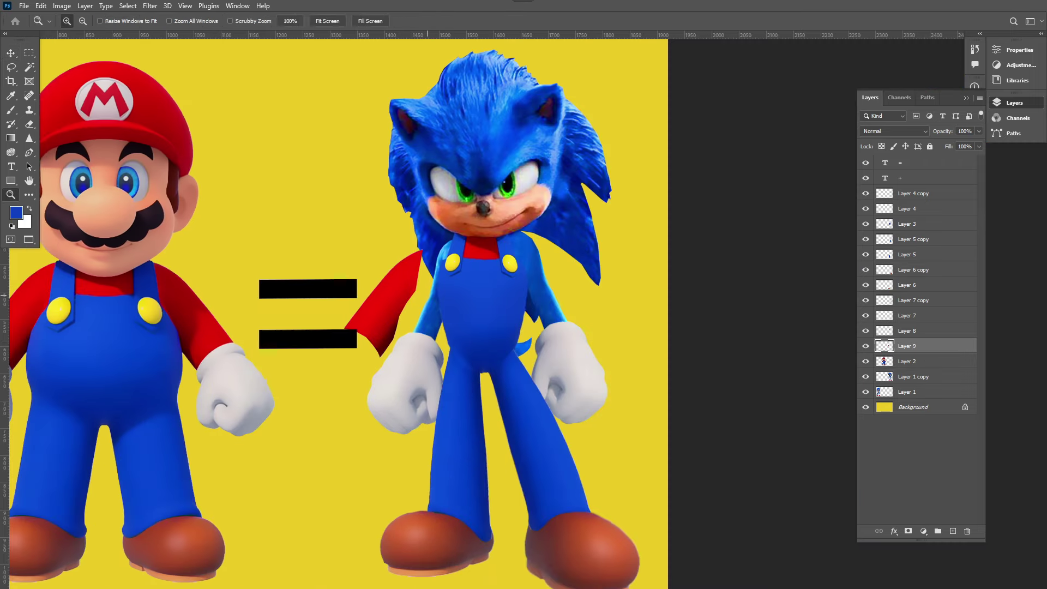
# - Move, rotate and resize the red sleeve to fit over Sonic's left-hand arm between the strap and the glove
pyautogui.scroll(3, 482, 291)
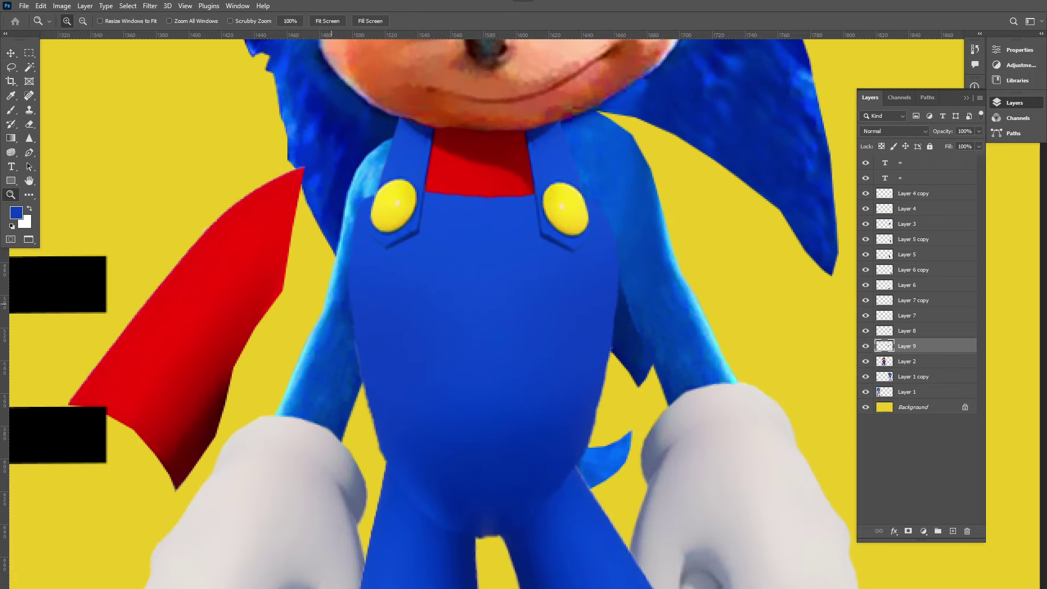
pyautogui.hotkey('ctrl', 't')
pyautogui.moveTo(355, 253); pyautogui.dragTo(224, 116)
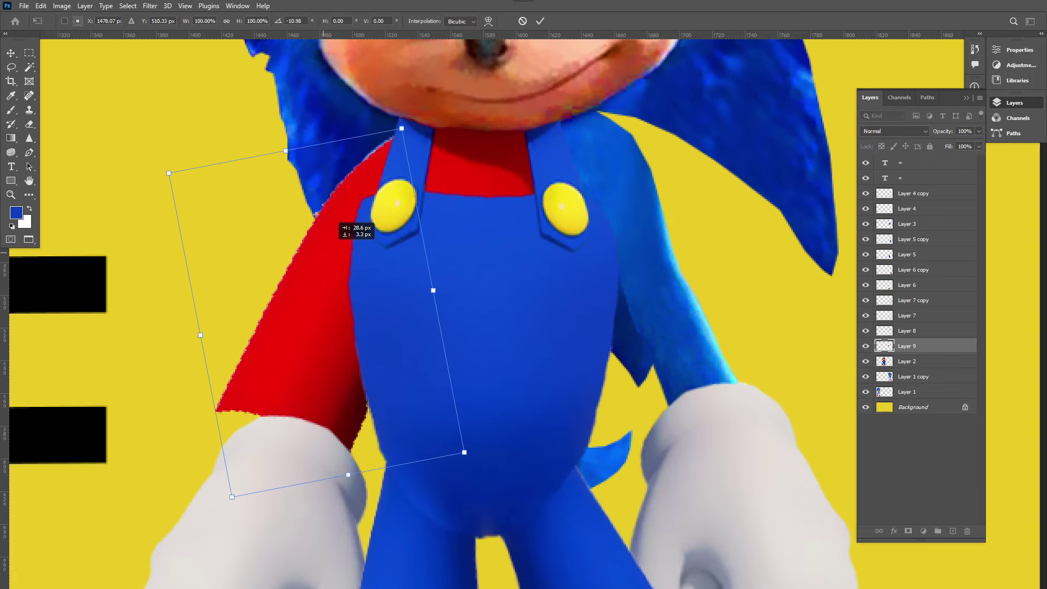
pyautogui.moveTo(317, 470); pyautogui.dragTo(375, 469)
pyautogui.moveTo(464, 448); pyautogui.dragTo(427, 416)
pyautogui.press('Escape')
# - Warp the left-hand red sleeve so its shoulder and inner edge follow the shape of Sonic's arm
pyautogui.hotkey('ctrl', 't')
pyautogui.rightClick(340, 109)
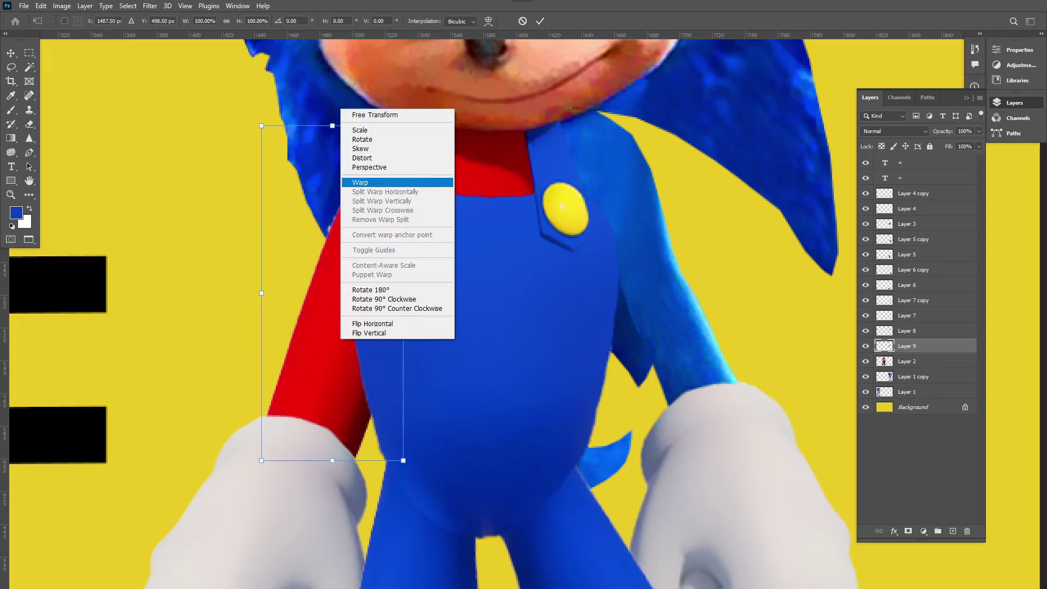
pyautogui.click(360, 182)
pyautogui.moveTo(309, 126); pyautogui.dragTo(310, 103)
pyautogui.moveTo(329, 375); pyautogui.dragTo(327, 370)
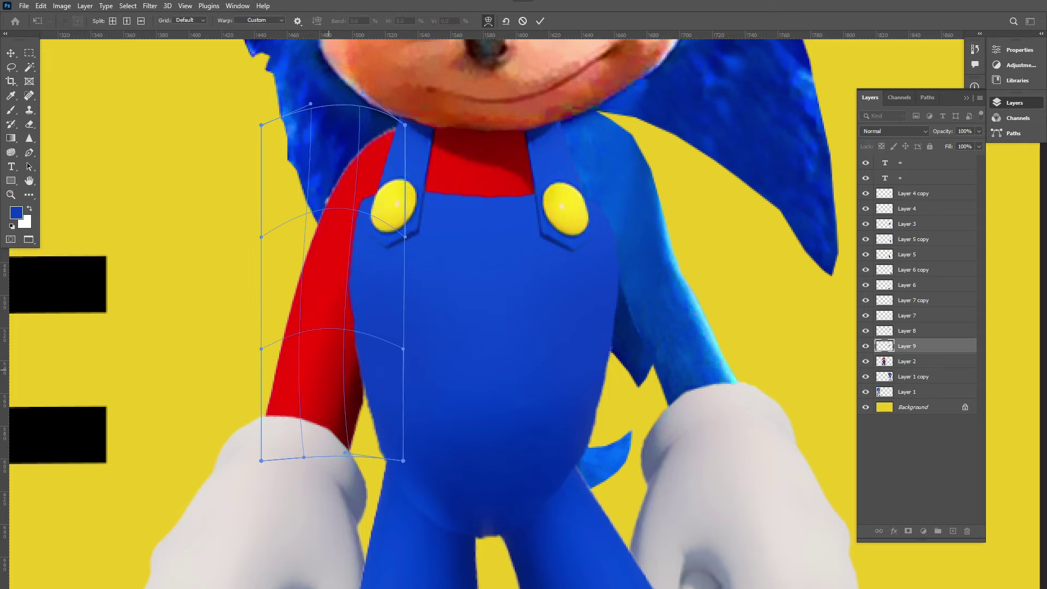
pyautogui.press('Return')
# - Duplicate the red sleeve, flip the copy horizontally, then position, rotate and stretch it over Sonic's right-hand arm
pyautogui.hotkey('ctrl', 'j')
pyautogui.hotkey('ctrl', 't')
pyautogui.rightClick(320, 245)
pyautogui.click(349, 465)
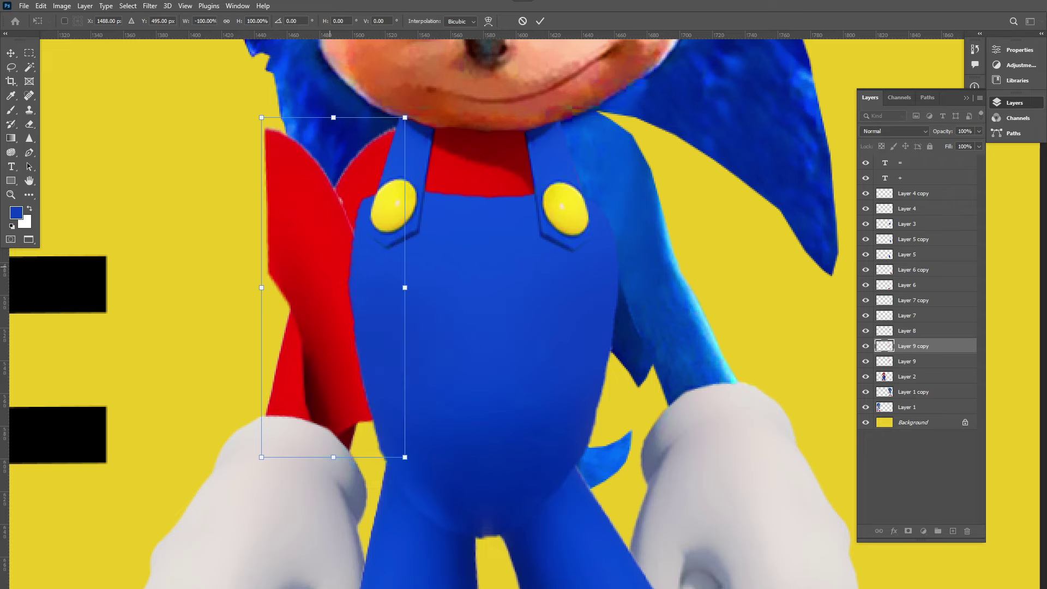
pyautogui.moveTo(327, 218); pyautogui.dragTo(656, 205)
pyautogui.moveTo(752, 109); pyautogui.dragTo(762, 172)
pyautogui.moveTo(638, 96); pyautogui.dragTo(634, 72)
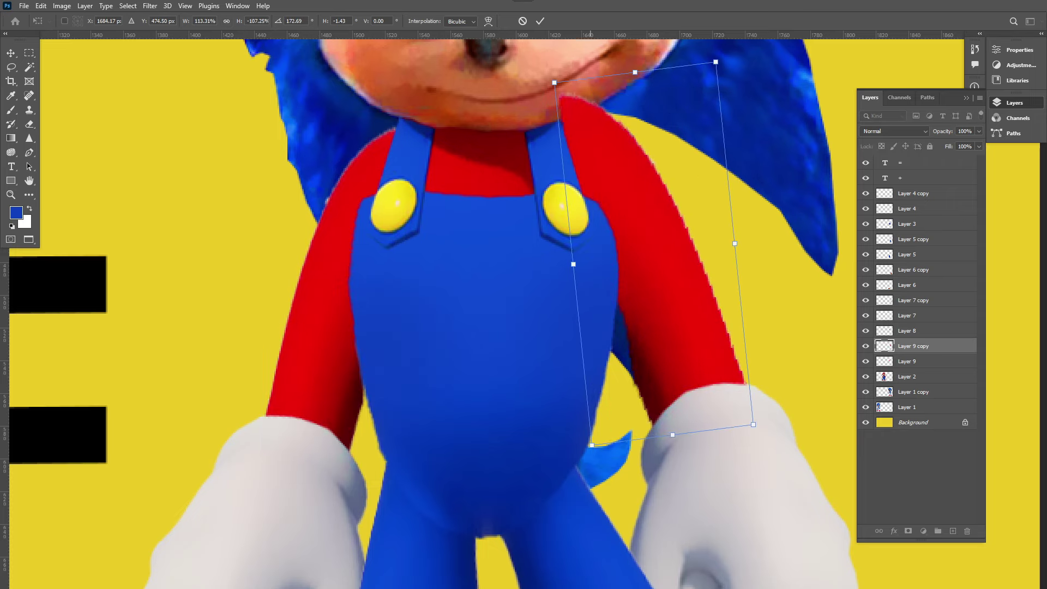
pyautogui.moveTo(554, 82)
pyautogui.mouseDown()
pyautogui.moveTo(567, 110)
pyautogui.moveTo(558, 93)
pyautogui.moveTo(553, 102)
pyautogui.mouseUp()
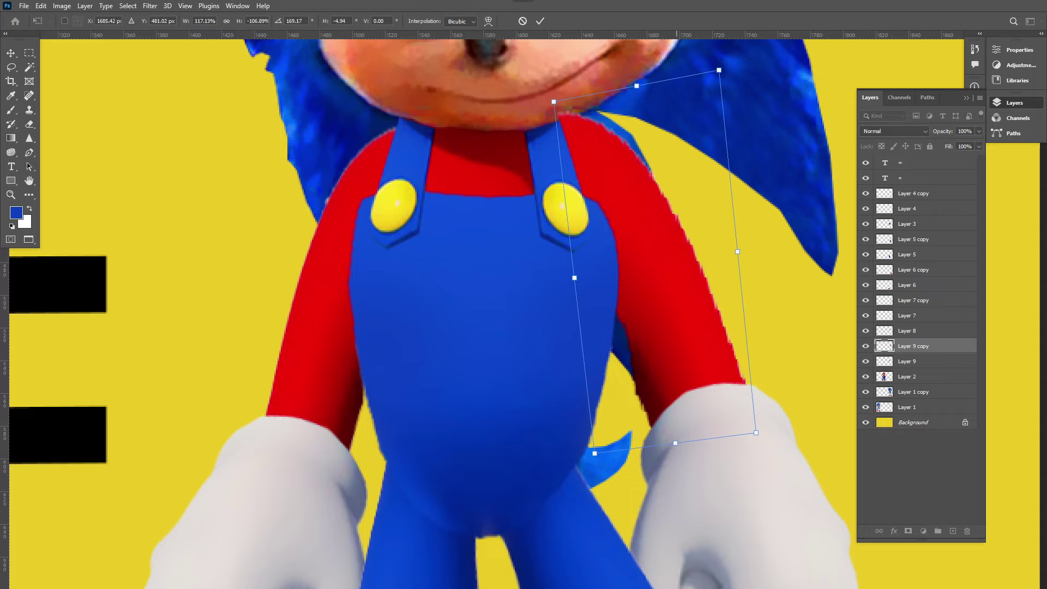
# - Warp the right-hand red sleeve to cover Sonic's blue arm and taper smoothly into the glove
pyautogui.rightClick(674, 127)
pyautogui.click(703, 201)
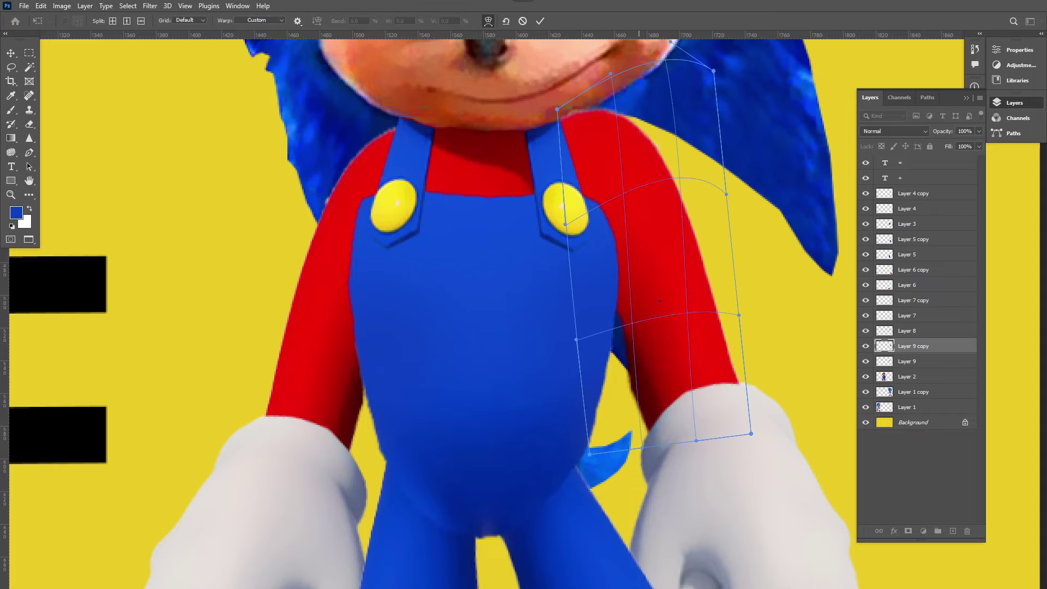
pyautogui.moveTo(660, 300); pyautogui.dragTo(737, 319)
pyautogui.moveTo(654, 185)
pyautogui.mouseDown()
pyautogui.moveTo(627, 169)
pyautogui.moveTo(635, 177)
pyautogui.mouseUp()
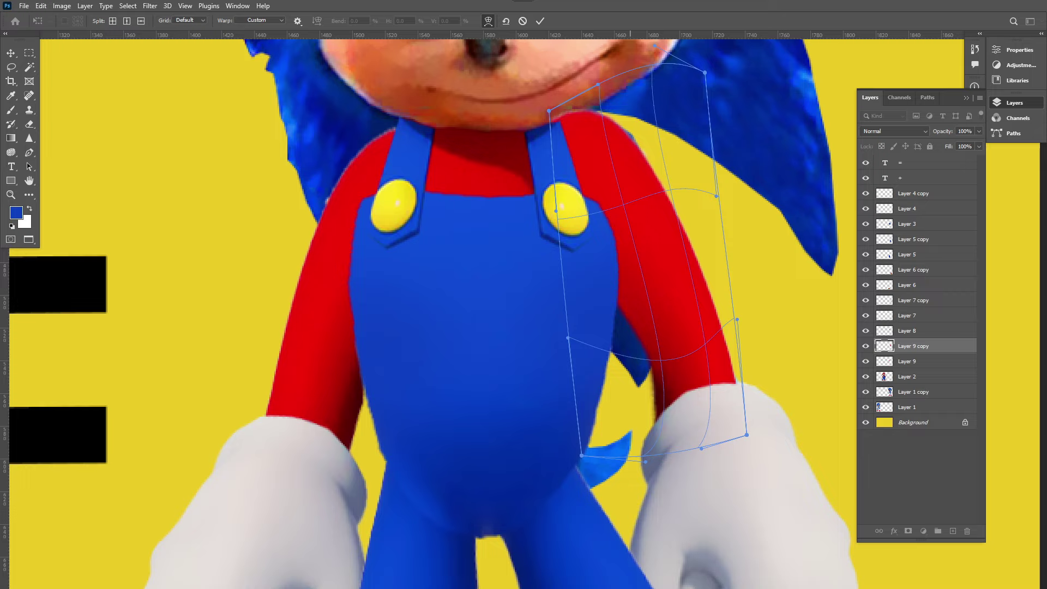
pyautogui.press('Return')
# - Outline Mario's moustache with the Pen tool, cutting straight across the nose, and copy it to a new layer
pyautogui.press('z')
pyautogui.hotkey('ctrl', '-')
pyautogui.hotkey('ctrl', '-')
pyautogui.press('v')
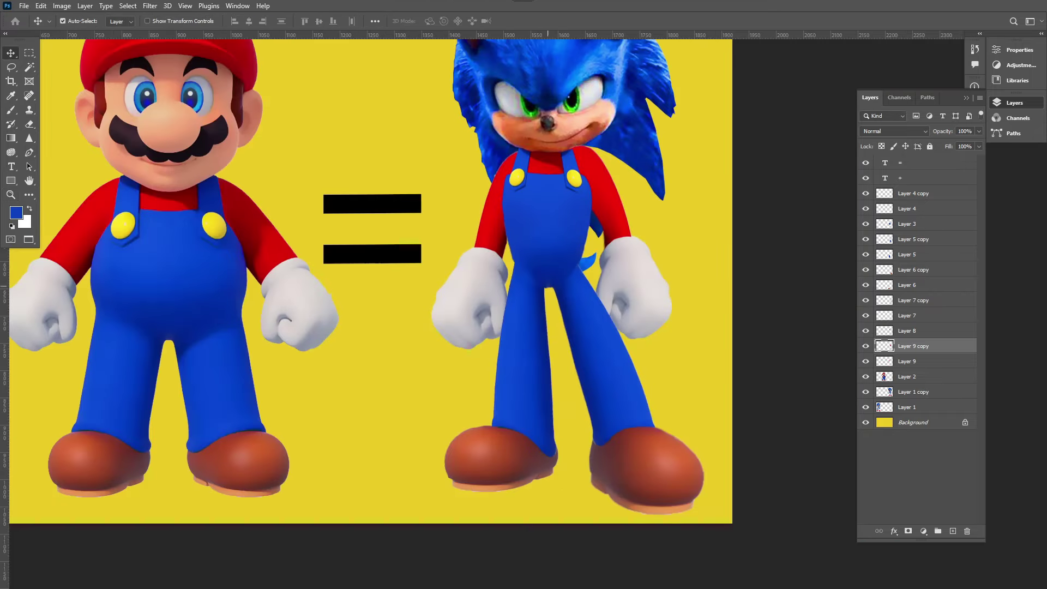
pyautogui.hotkey('ctrl', '-')
pyautogui.hotkey('ctrl', '+')
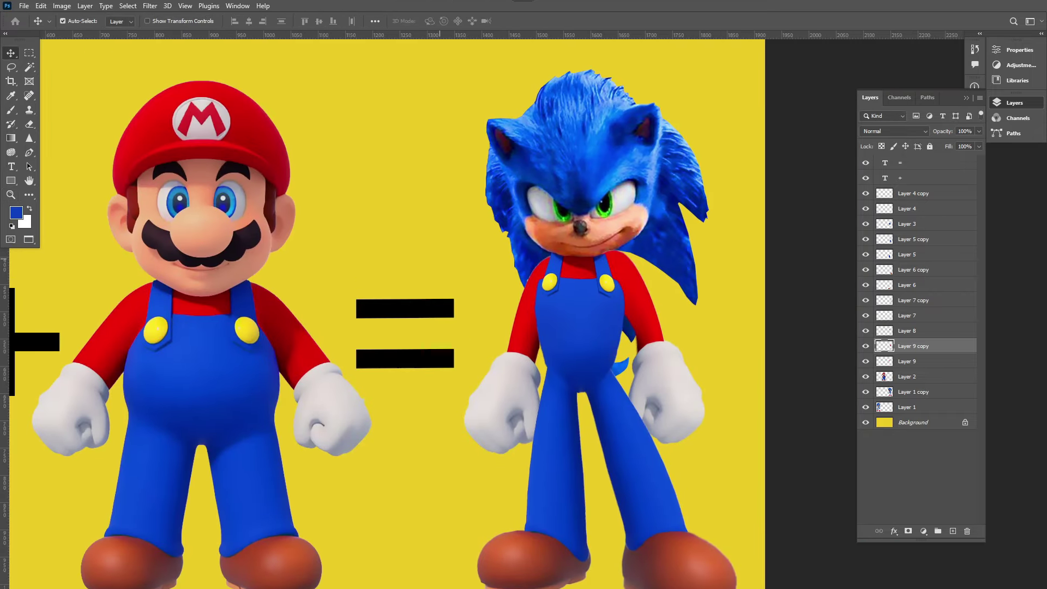
pyautogui.press('p')
pyautogui.hotkey('ctrl', '+')
pyautogui.hotkey('ctrl', '+')
pyautogui.hotkey('ctrl', '+')
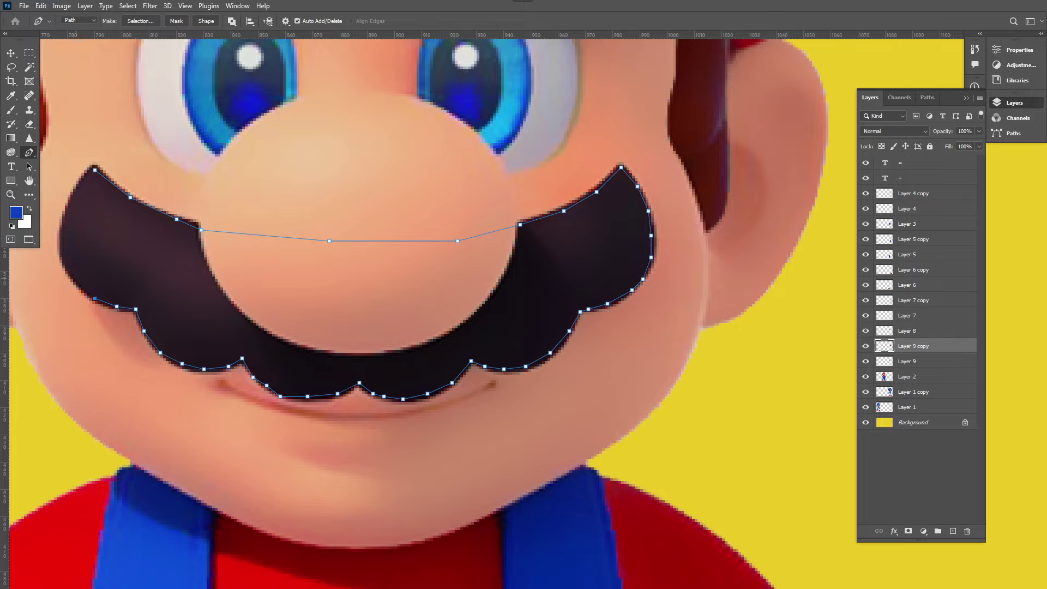
pyautogui.hotkey('ctrl', 'Return')
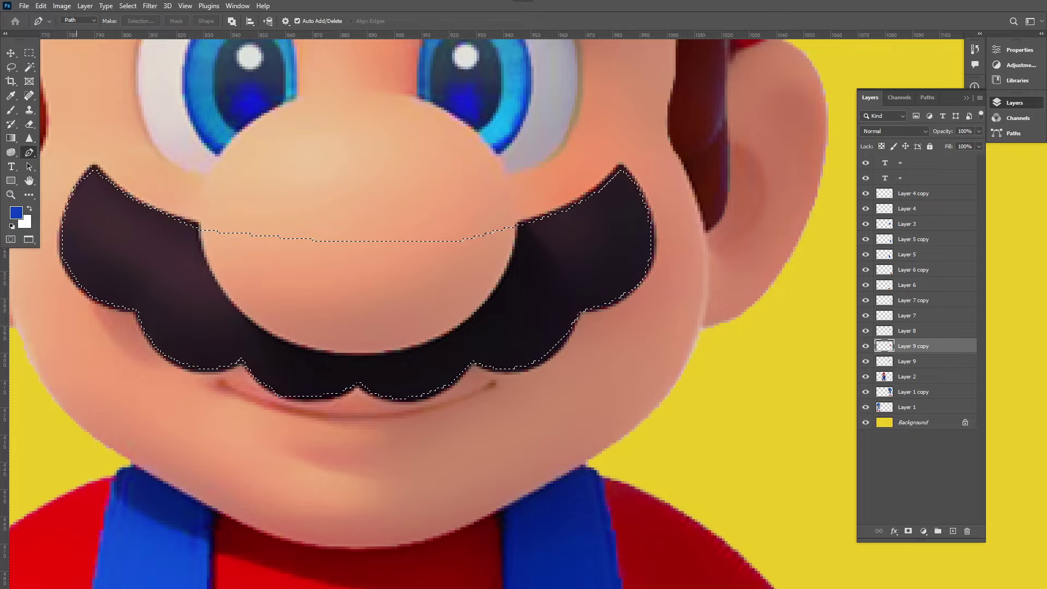
pyautogui.hotkey('ctrl', '-')
pyautogui.hotkey('ctrl', '-')
pyautogui.press('v')
pyautogui.hotkey('ctrl', 'j')
# - Move the copied moustache over to Sonic's face and bring its layer above the other character layers
pyautogui.moveTo(479, 297); pyautogui.dragTo(818, 305)
pyautogui.moveTo(142, 322); pyautogui.dragTo(518, 281)
pyautogui.hotkey('ctrl', 'shift', ']')
# - Select the moustache shape and paint over the nose part inside it with dark brown sampled from the moustache
pyautogui.press('b')
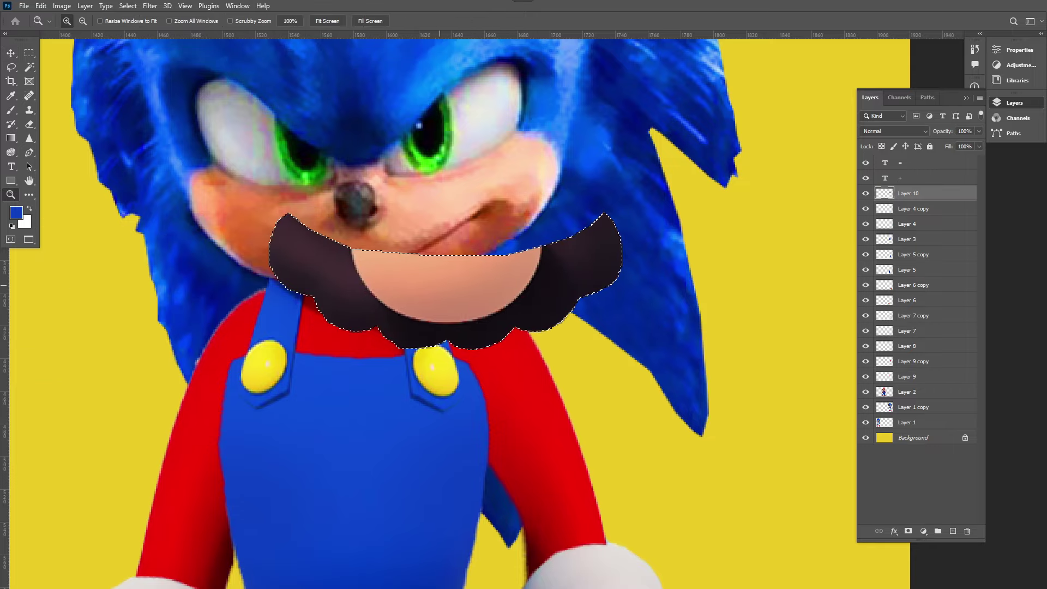
pyautogui.hotkey('ctrl', '+')
pyautogui.hotkey('ctrl', '+')
pyautogui.keyDown('ctrl'); pyautogui.click(884, 193); pyautogui.keyUp('ctrl')
pyautogui.moveTo(381, 209)
pyautogui.mouseDown()
pyautogui.moveTo(443, 198)
pyautogui.moveTo(478, 163)
pyautogui.mouseUp()
pyautogui.press('i')
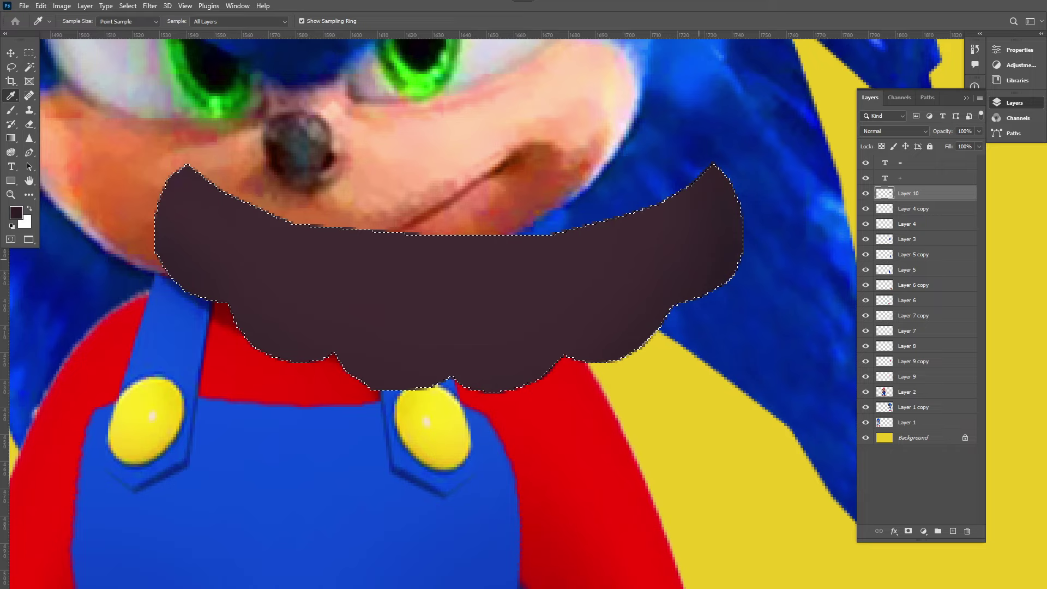
pyautogui.press('b')
pyautogui.hotkey('ctrl', '-')
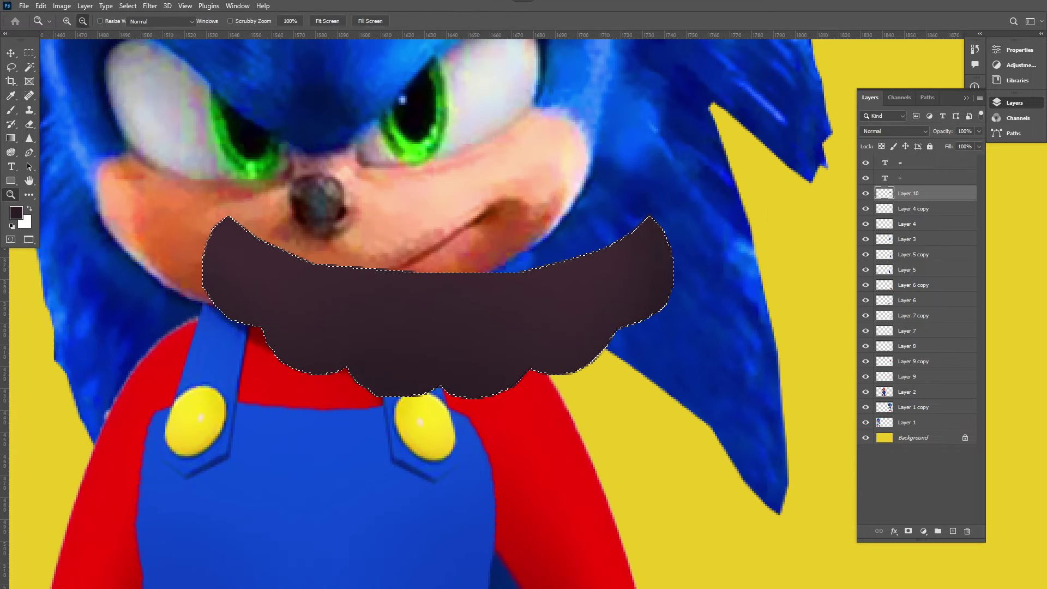
pyautogui.hotkey('ctrl', 'd')
# - Scale the moustache to about 62% width and 75% height, rotate it about -5.4° and place it under Sonic's nose
pyautogui.hotkey('ctrl', 't')
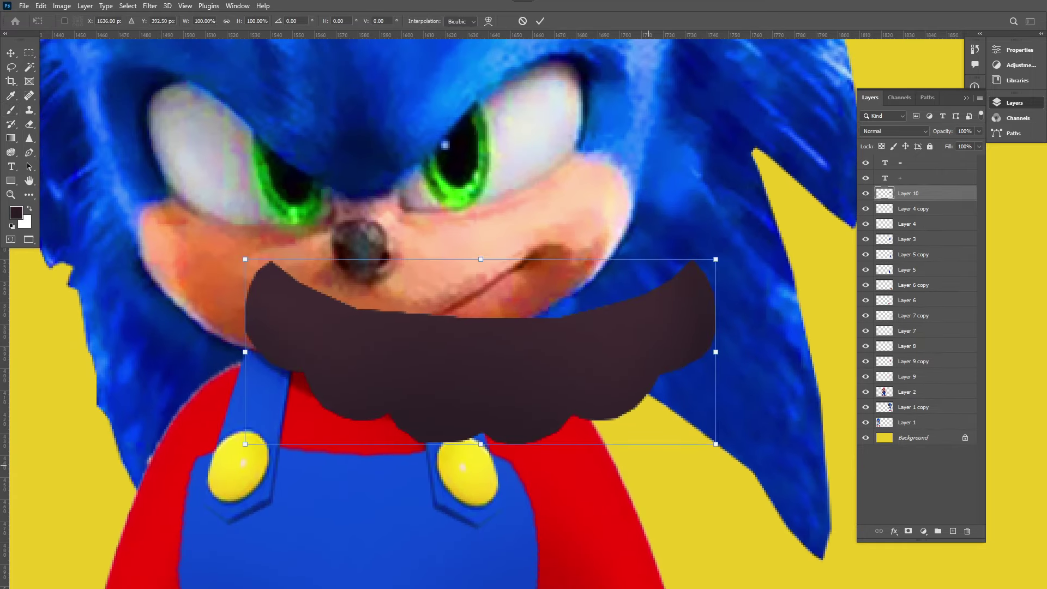
pyautogui.moveTo(715, 444); pyautogui.dragTo(561, 409)
pyautogui.moveTo(492, 340); pyautogui.dragTo(456, 296)
pyautogui.moveTo(537, 229); pyautogui.dragTo(548, 218)
pyautogui.moveTo(528, 355)
pyautogui.mouseDown()
pyautogui.moveTo(477, 321)
pyautogui.moveTo(512, 347)
pyautogui.mouseUp()
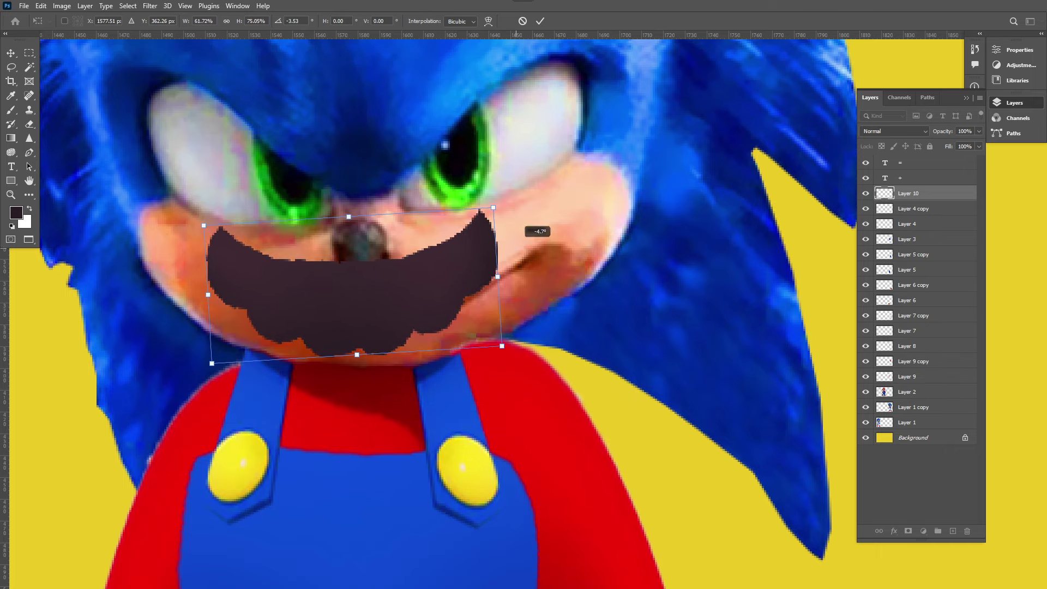
pyautogui.moveTo(382, 284); pyautogui.dragTo(394, 285)
pyautogui.moveTo(532, 212); pyautogui.dragTo(533, 211)
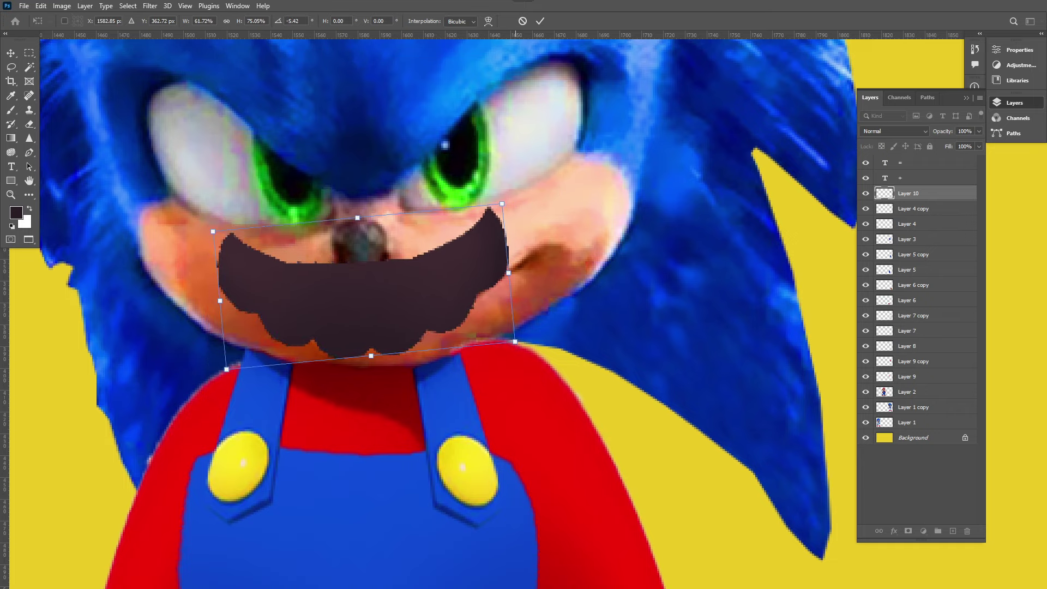
pyautogui.press('Return')
# - Erase the top middle edge of the moustache where it overlaps the tip of Sonic's nose
pyautogui.press('e')
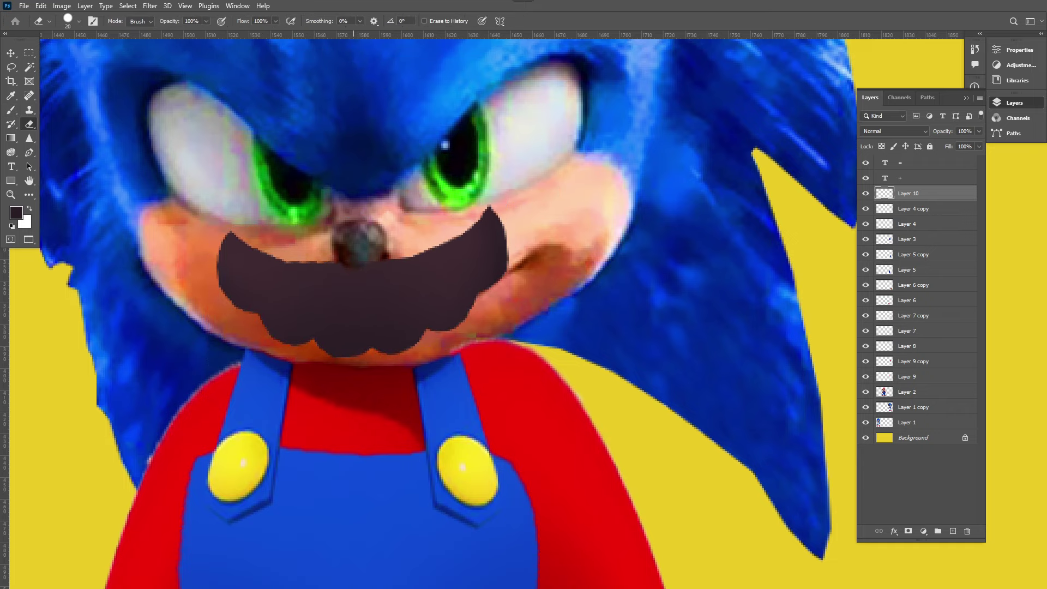
pyautogui.scroll(-5, 442, 305)
pyautogui.scroll(5, 442, 305)
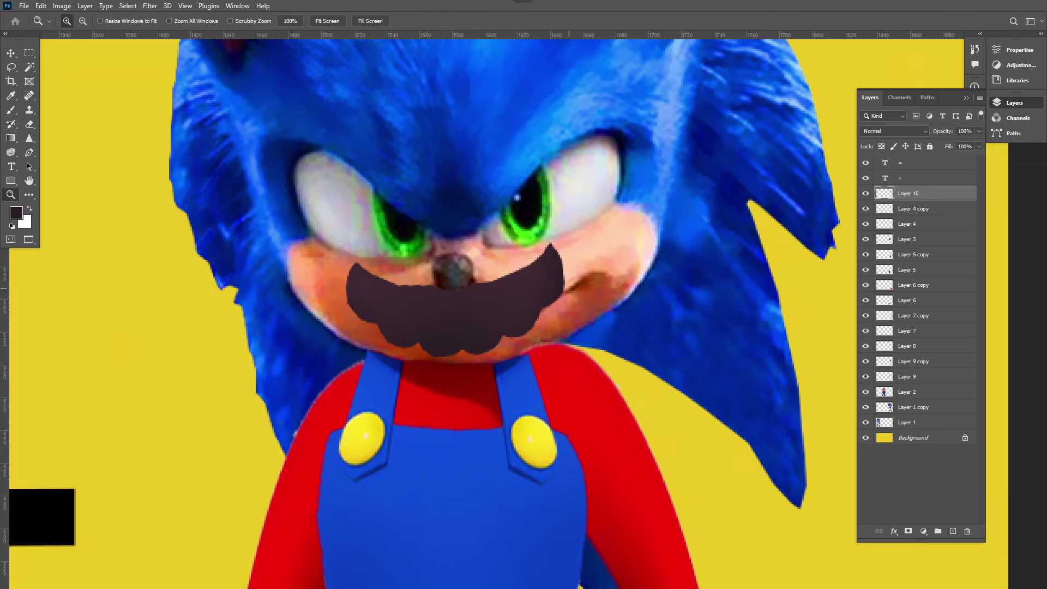
# - Warp the moustache on Sonic's face, pulling up its lower middle edge
pyautogui.hotkey('ctrl', 't')
pyautogui.rightClick(443, 325)
pyautogui.click(462, 398)
pyautogui.moveTo(456, 355); pyautogui.dragTo(457, 338)
pyautogui.moveTo(537, 291); pyautogui.dragTo(445, 294)
pyautogui.press('Return')
# - Stretch the moustache to about 118% height and erase the part covering Sonic's nose
pyautogui.press('z')
pyautogui.scroll(-5, 491, 305)
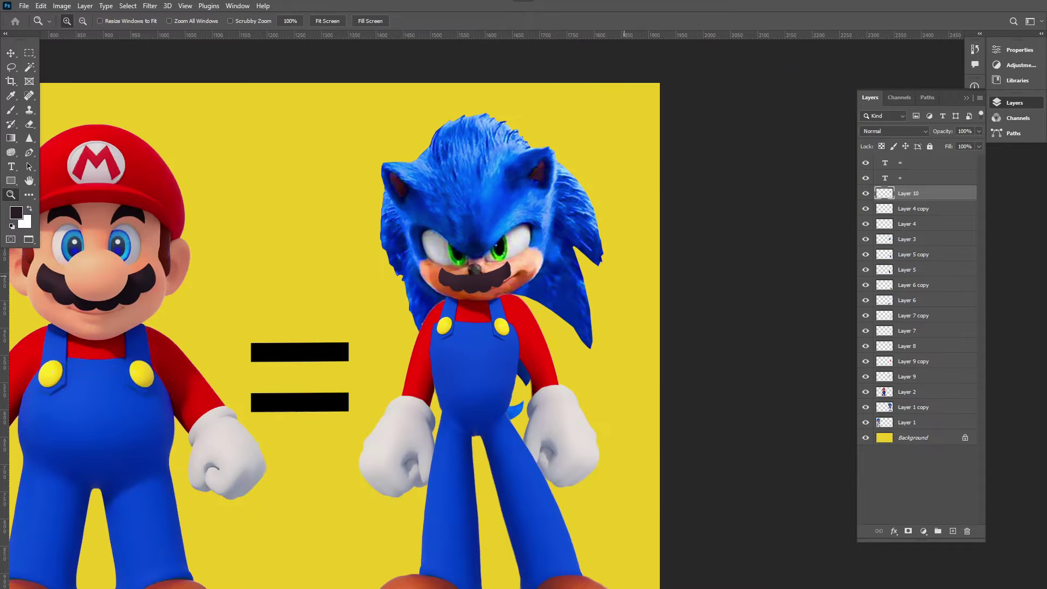
pyautogui.scroll(3, 489, 267)
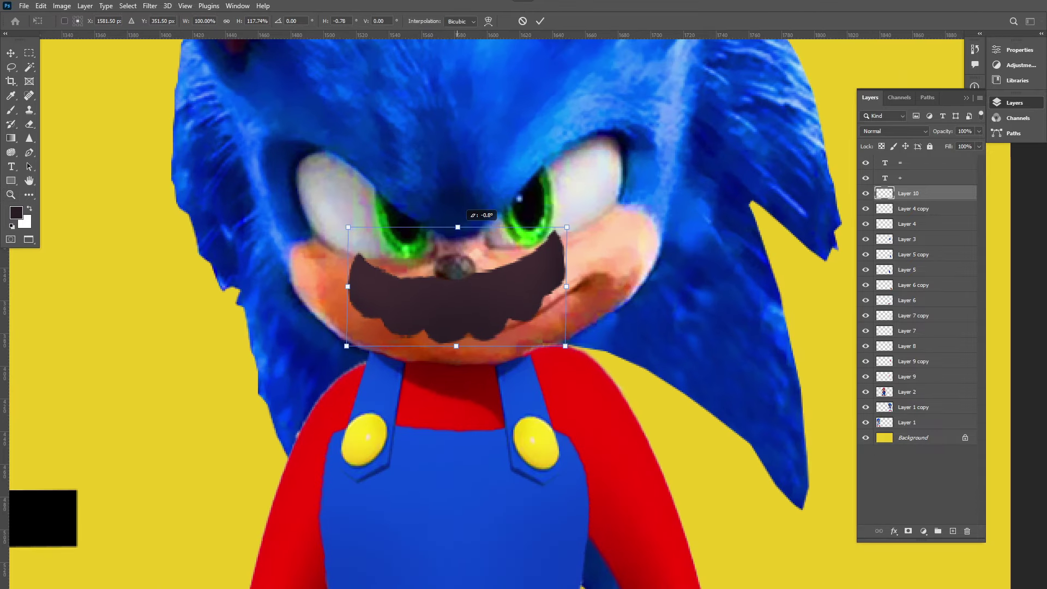
pyautogui.press('e')
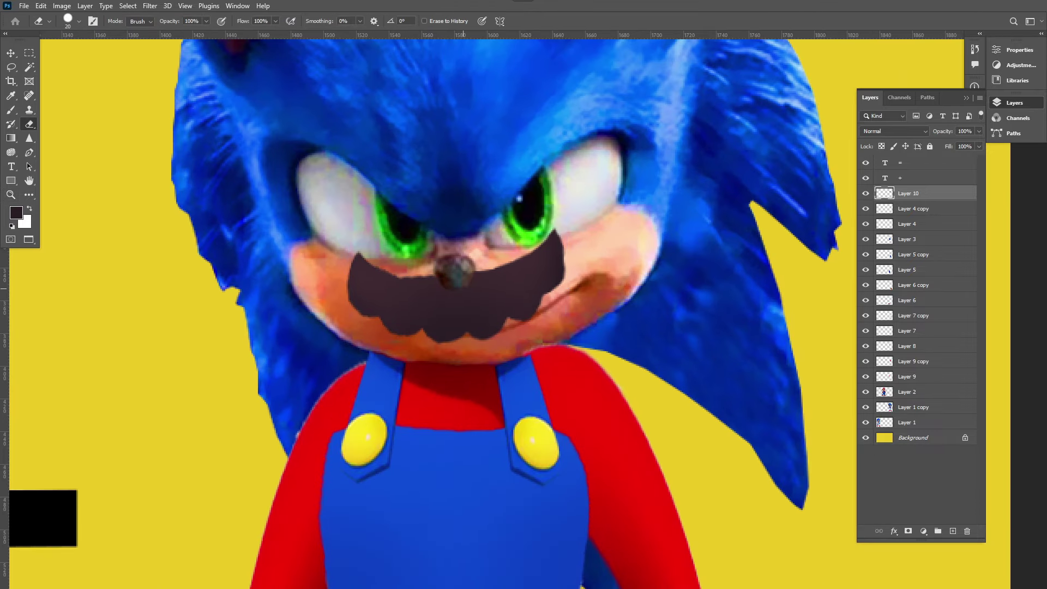
# - Warp the moustache again, lowering its upper edge at both ends to fit Sonic's muzzle
pyautogui.hotkey('ctrl', 't')
pyautogui.scroll(-3, 491, 273)
pyautogui.scroll(4, 491, 273)
pyautogui.rightClick(551, 264)
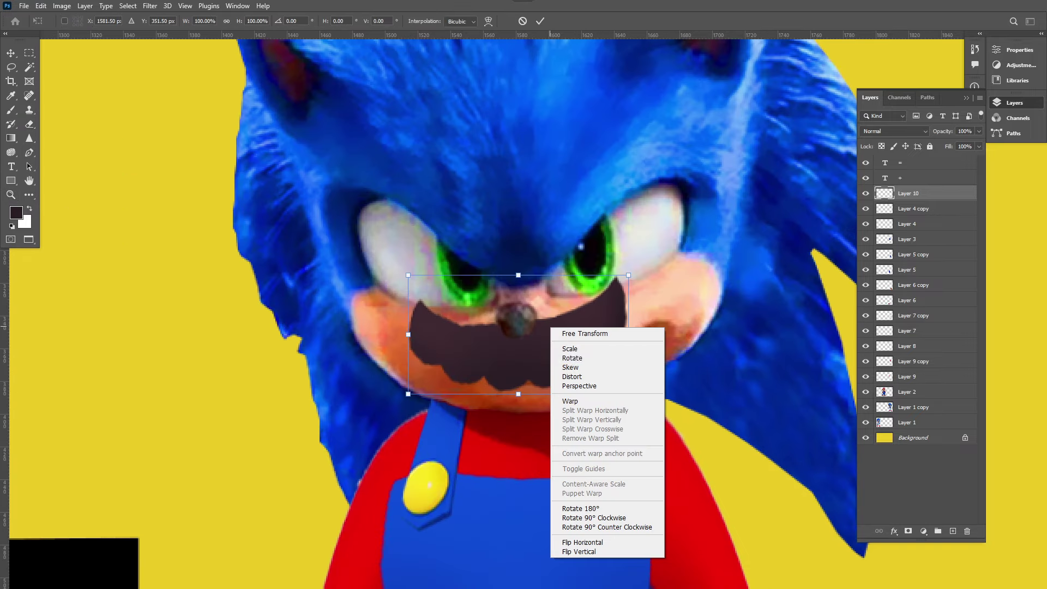
pyautogui.click(567, 402)
pyautogui.moveTo(618, 304); pyautogui.dragTo(619, 314)
pyautogui.moveTo(433, 291); pyautogui.dragTo(433, 299)
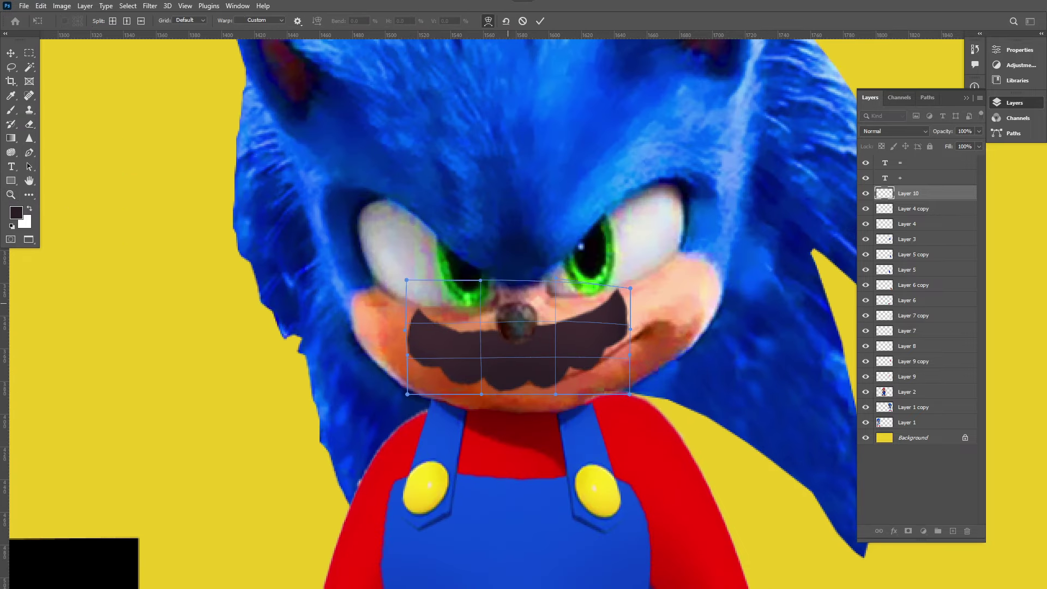
pyautogui.press('Return')
pyautogui.press('z')
pyautogui.scroll(-5, 490, 305)
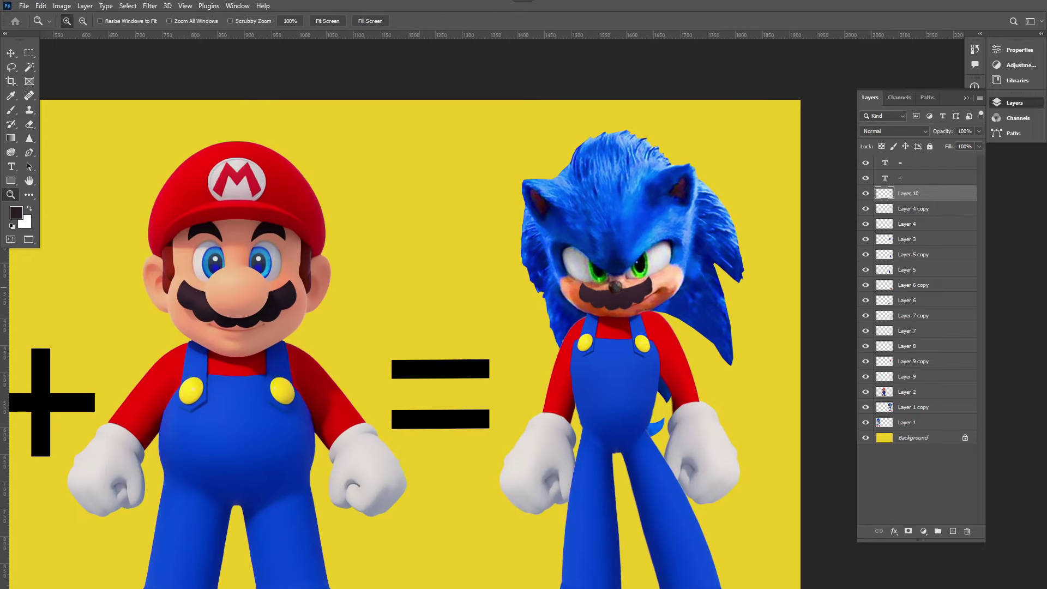
# - Outline Mario's red cap with the Pen tool, load the path as a selection and copy it from Layer 2 to a new layer
pyautogui.scroll(4, 185, 256)
pyautogui.press('p')
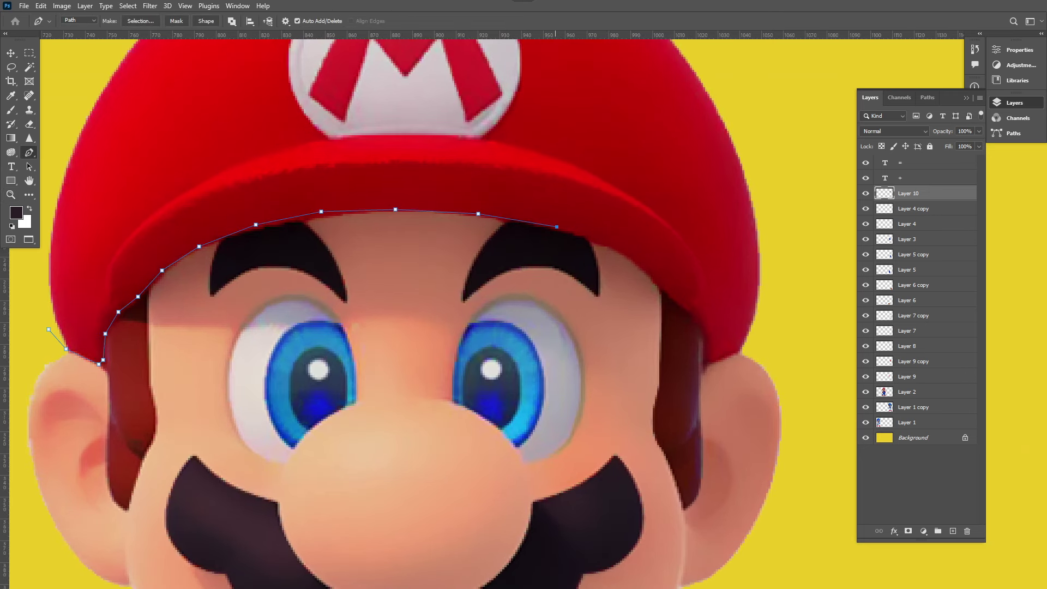
pyautogui.scroll(-2, 524, 295)
pyautogui.click(631, 82)
pyautogui.click(491, 42)
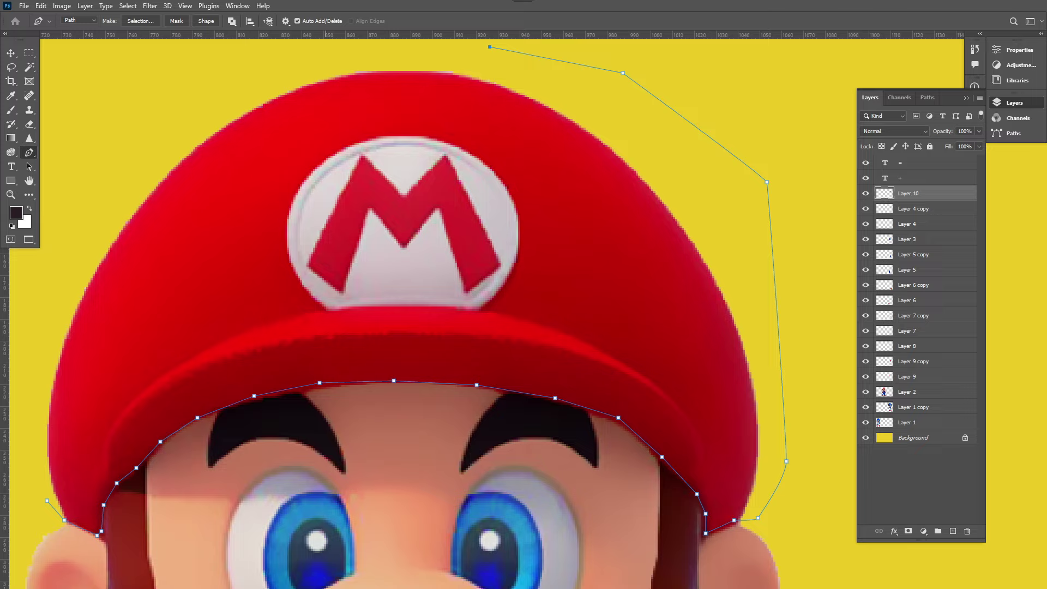
pyautogui.click(222, 70)
pyautogui.click(82, 175)
pyautogui.click(106, 502)
pyautogui.hotkey('ctrl', 'Return')
pyautogui.scroll(-2, 523, 295)
pyautogui.click(907, 391)
pyautogui.hotkey('ctrl', 'j')
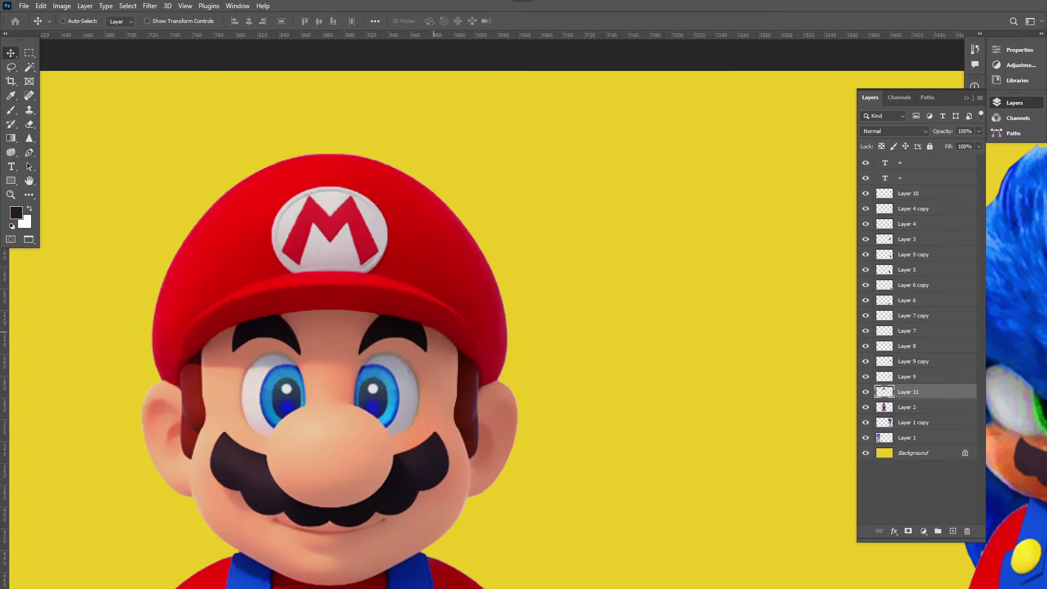
# - Move the copied cap across the canvas onto the result Sonic's head
pyautogui.press('v')
pyautogui.moveTo(327, 240); pyautogui.dragTo(644, 240)
pyautogui.hscroll(5, 490, 306)
pyautogui.moveTo(216, 220); pyautogui.dragTo(659, 216)
pyautogui.scroll(-2, 649, 291)
pyautogui.scroll(4, 595, 327)
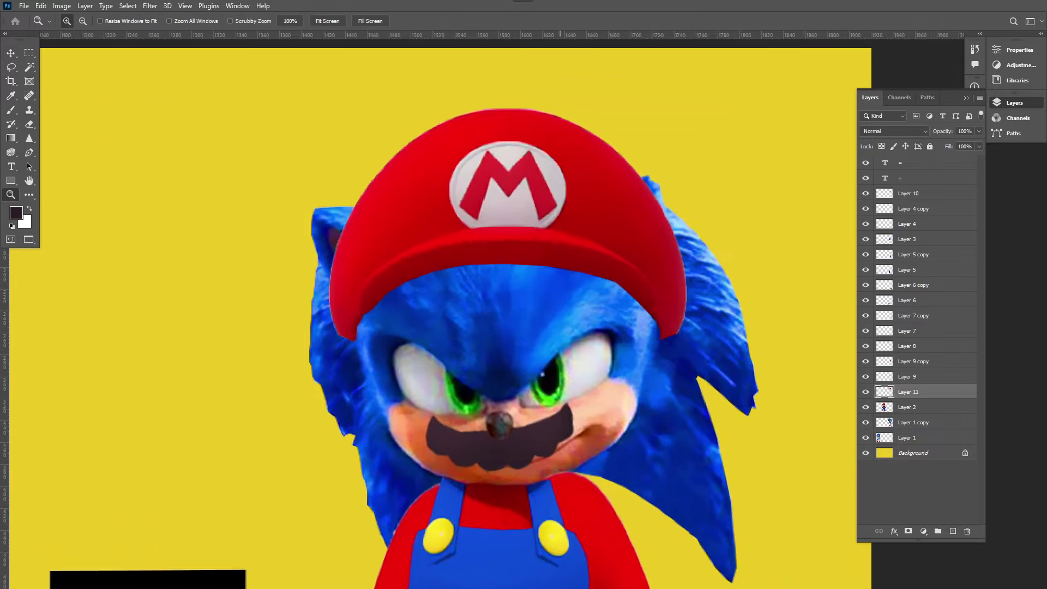
# - Narrow the cap slightly from both sides so it fits Sonic's head
pyautogui.hotkey('ctrl', 't')
pyautogui.moveTo(750, 224); pyautogui.dragTo(730, 232)
pyautogui.moveTo(196, 225)
pyautogui.mouseDown()
pyautogui.moveTo(227, 225)
pyautogui.moveTo(211, 225)
pyautogui.mouseUp()
pyautogui.moveTo(730, 232); pyautogui.dragTo(728, 232)
pyautogui.press('Return')
pyautogui.press('z')
# - Lower the cap layer's opacity to 73% so Sonic's ears show through
pyautogui.click(979, 131)
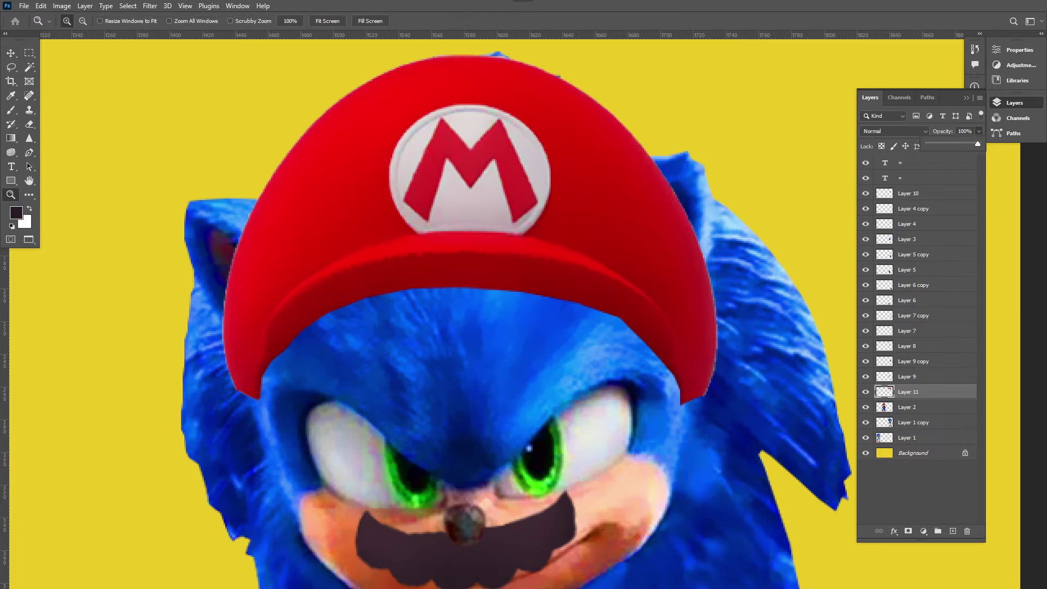
pyautogui.moveTo(980, 143); pyautogui.dragTo(964, 143)
pyautogui.press('e')
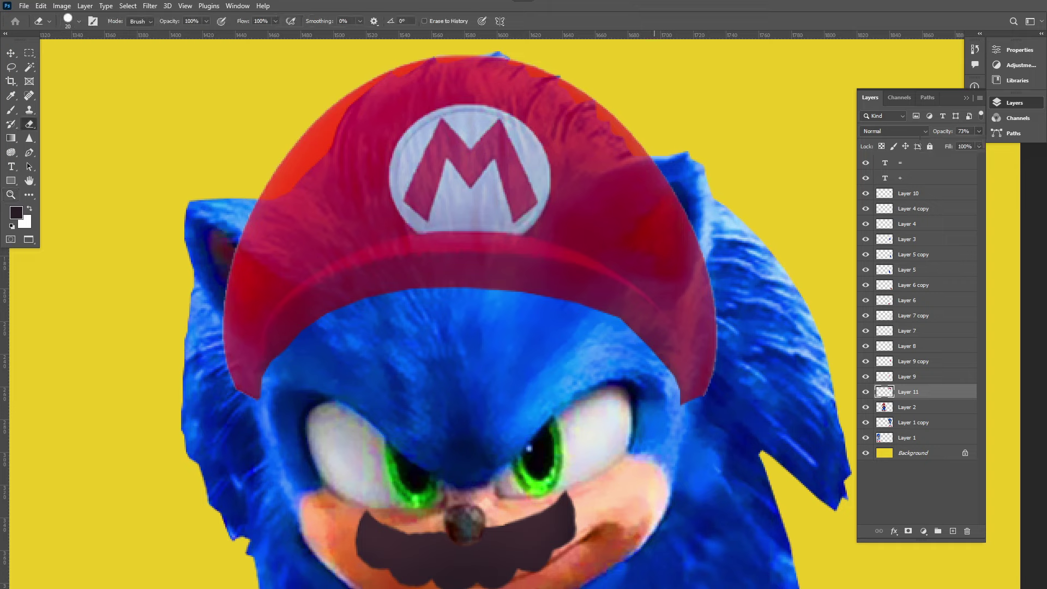
# - Erase the cap over both of Sonic's ears with a soft eraser and restore the cap layer's opacity to 100%
pyautogui.click(79, 21)
pyautogui.click(644, 202)
pyautogui.moveTo(685, 237)
pyautogui.mouseDown()
pyautogui.moveTo(684, 270)
pyautogui.moveTo(634, 275)
pyautogui.mouseUp()
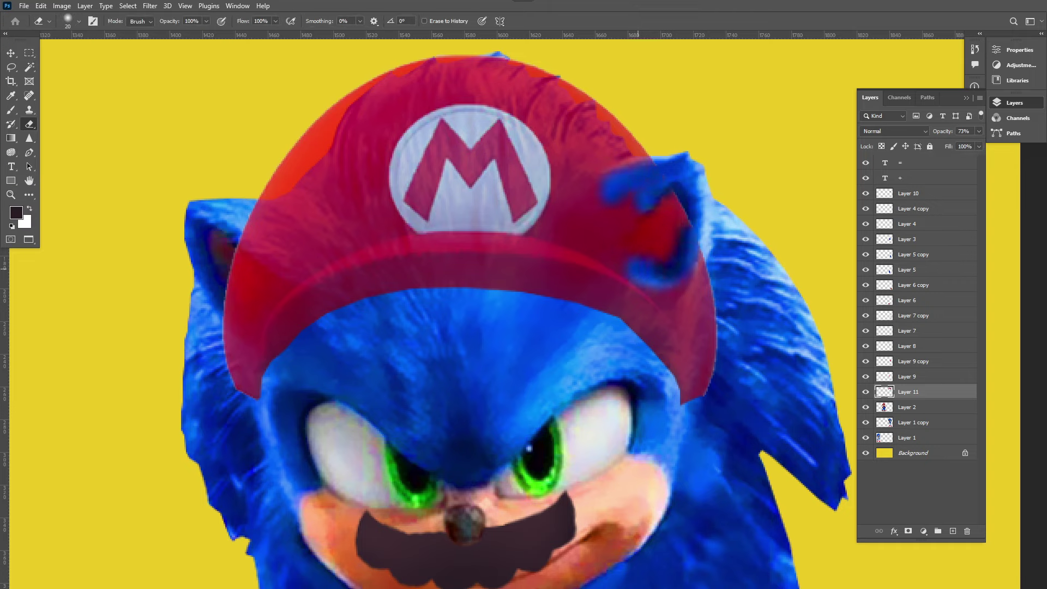
pyautogui.hotkey('ctrl', 'z')
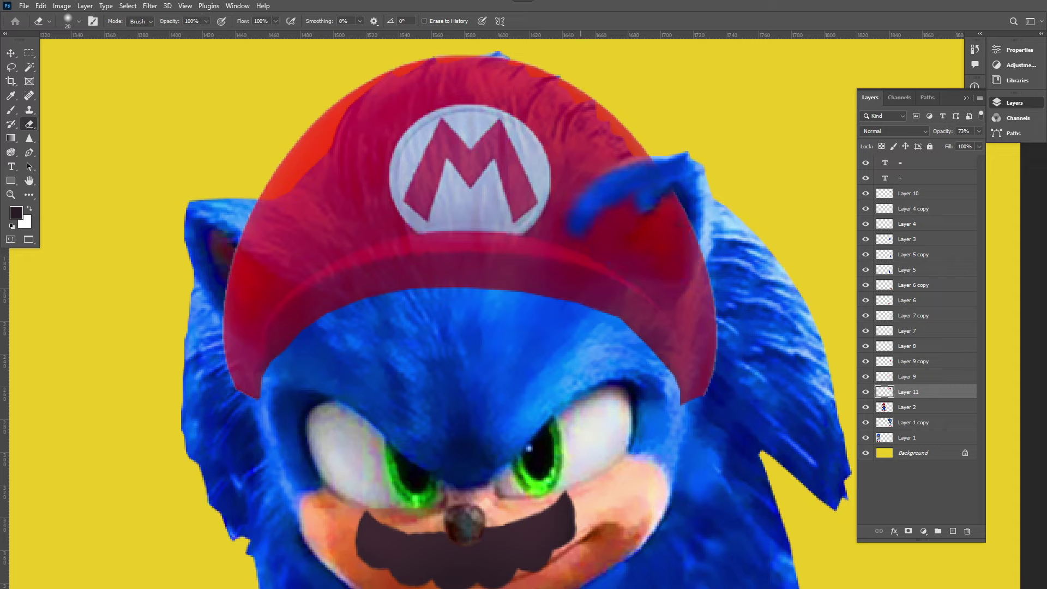
pyautogui.moveTo(683, 199); pyautogui.dragTo(664, 270)
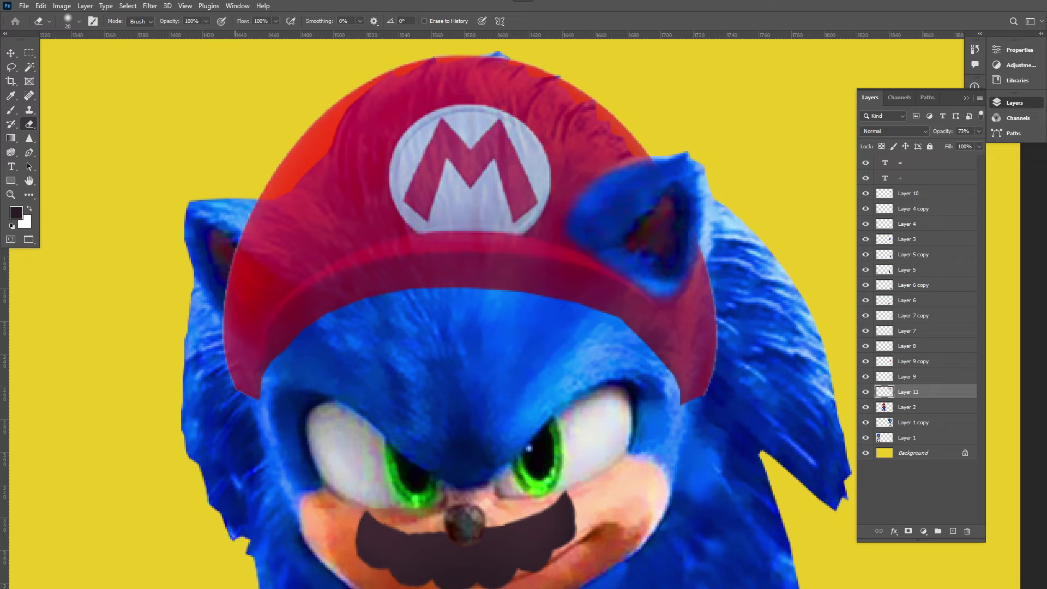
pyautogui.moveTo(248, 203)
pyautogui.mouseDown()
pyautogui.moveTo(313, 240)
pyautogui.moveTo(248, 319)
pyautogui.moveTo(229, 258)
pyautogui.moveTo(273, 226)
pyautogui.mouseUp()
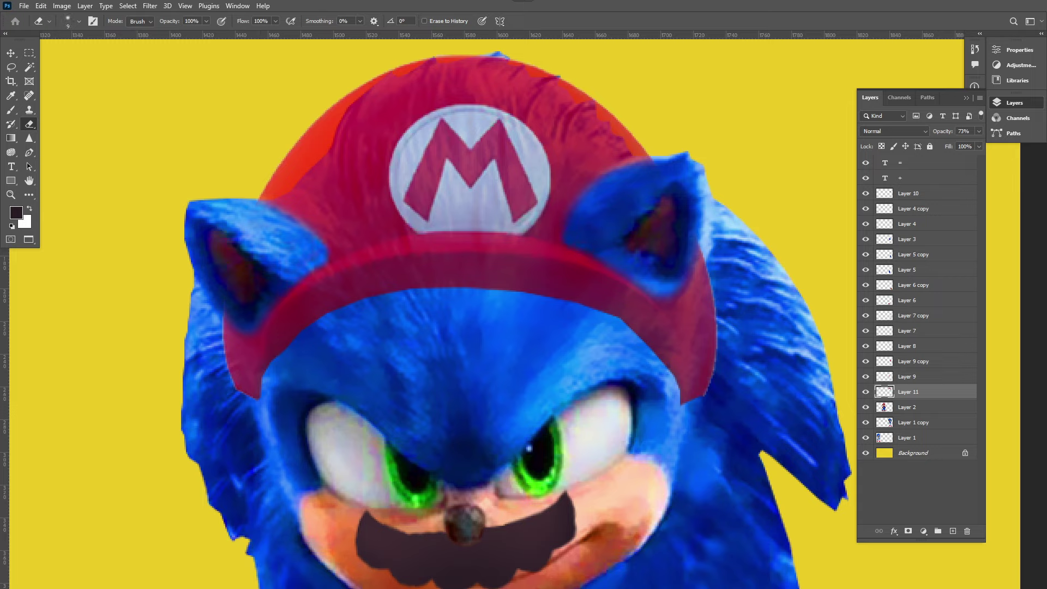
pyautogui.moveTo(979, 131); pyautogui.dragTo(978, 143)
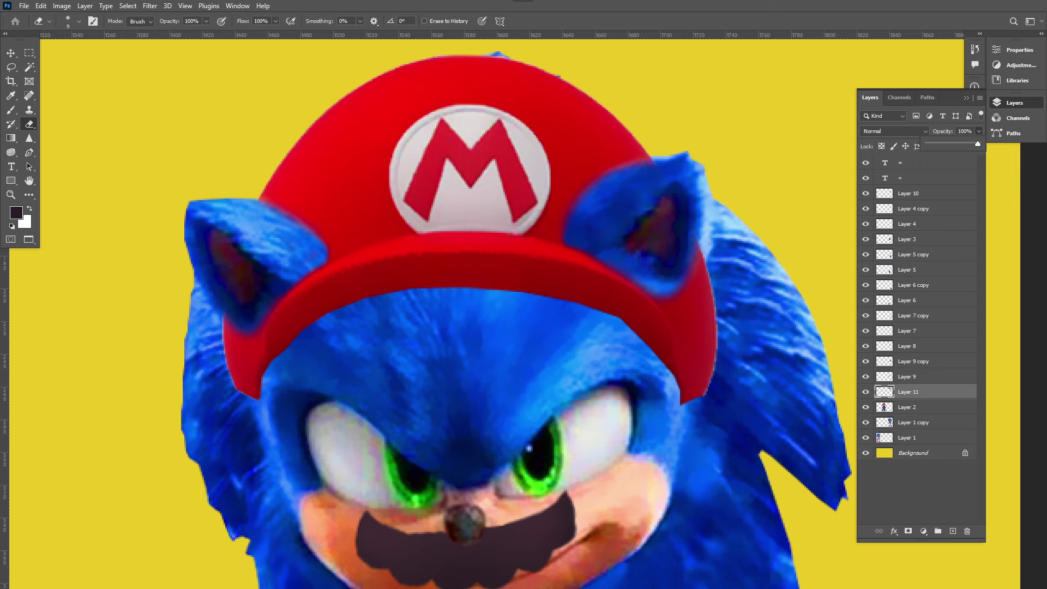
# - Lasso the belt, pouch and hammer in the tool-belt Mario image and bring the cut-out into the mash-up beside Sonic
pyautogui.scroll(-5, 480, 305)
pyautogui.scroll(3, 480, 305)
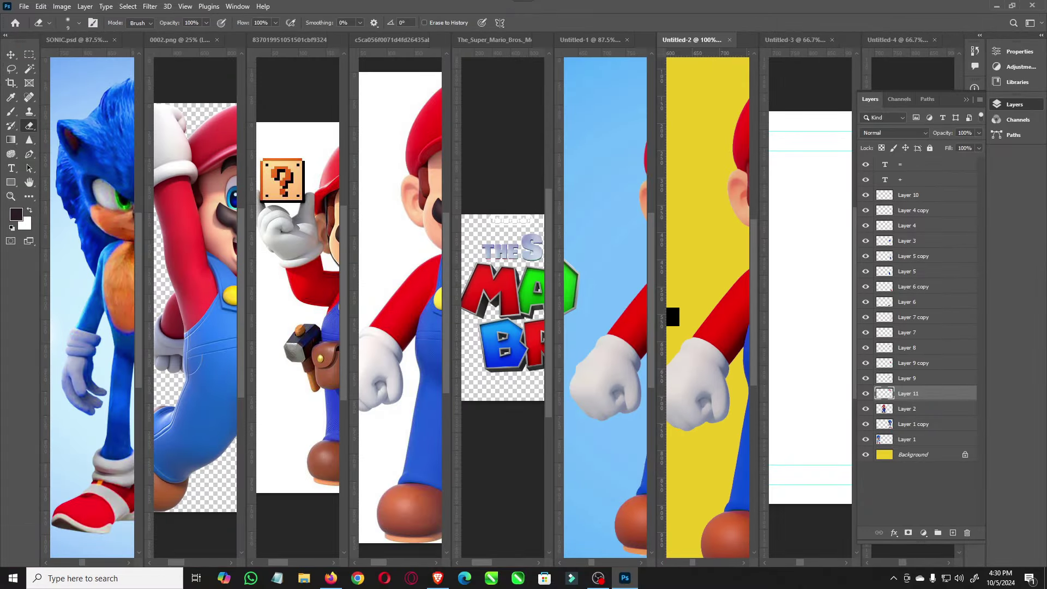
pyautogui.click(297, 283)
pyautogui.scroll(-4, 251, 284)
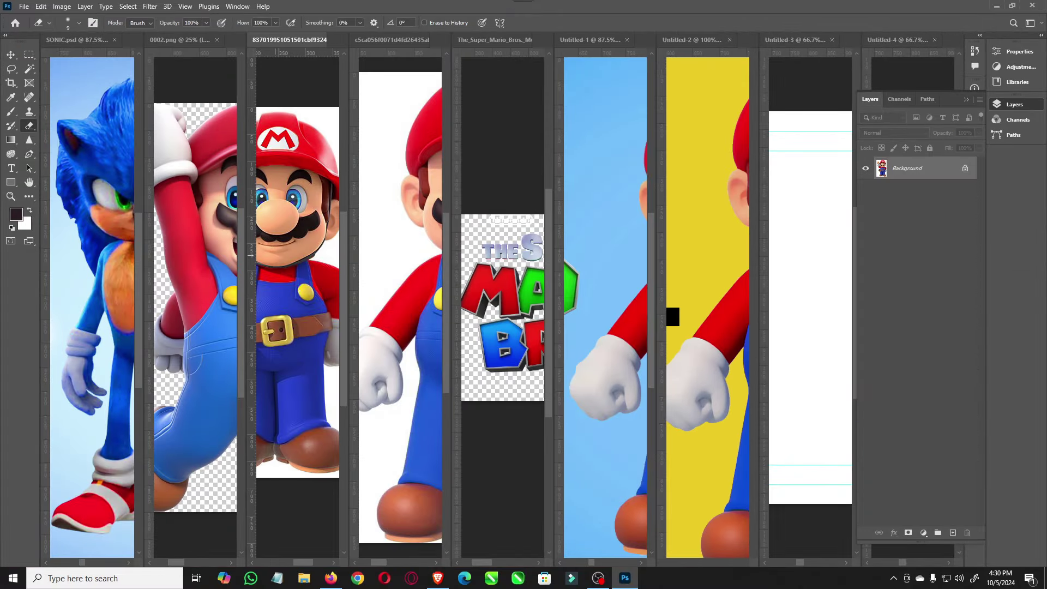
pyautogui.press('l')
pyautogui.moveTo(290, 289)
pyautogui.mouseDown()
pyautogui.moveTo(327, 322)
pyautogui.moveTo(709, 316)
pyautogui.mouseUp()
pyautogui.press('v')
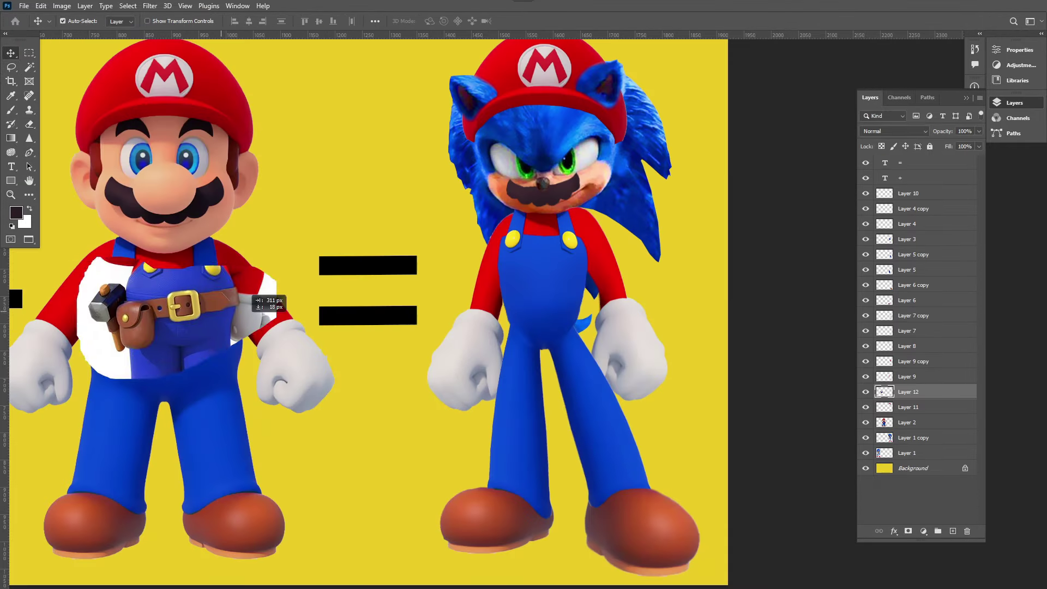
pyautogui.moveTo(222, 285); pyautogui.dragTo(413, 175)
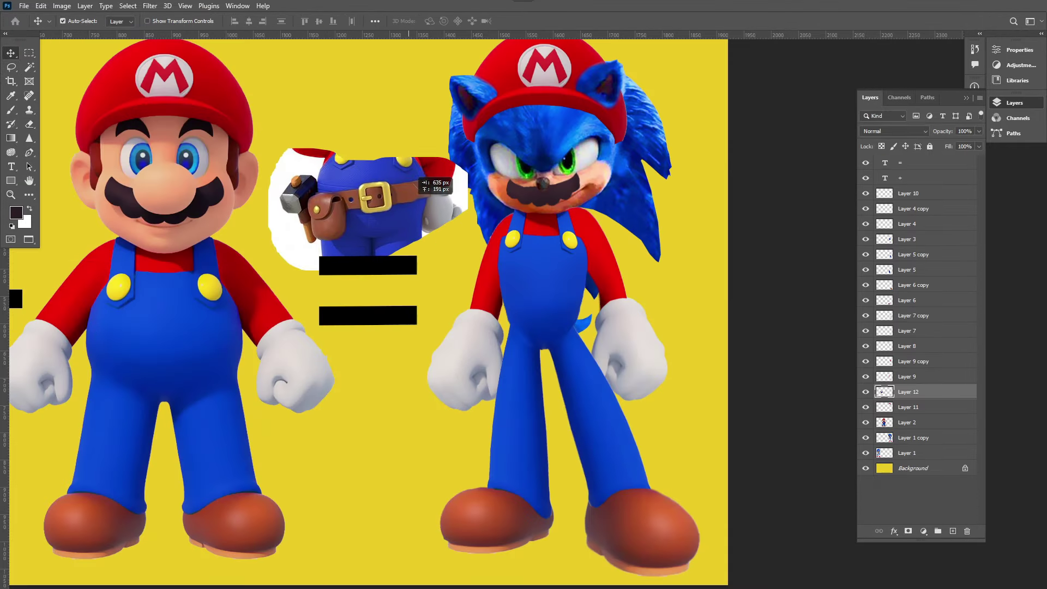
# - Trace the belt, pouch and hammer with the Pen tool and load the path as a selection
pyautogui.scroll(5, 367, 207)
pyautogui.press('p')
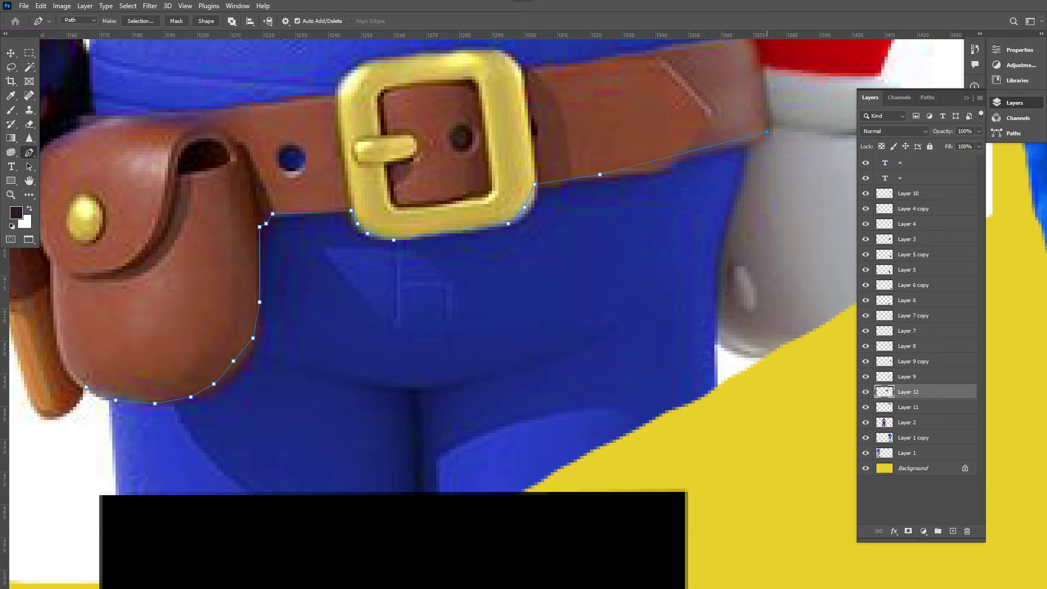
pyautogui.scroll(4, 431, 311)
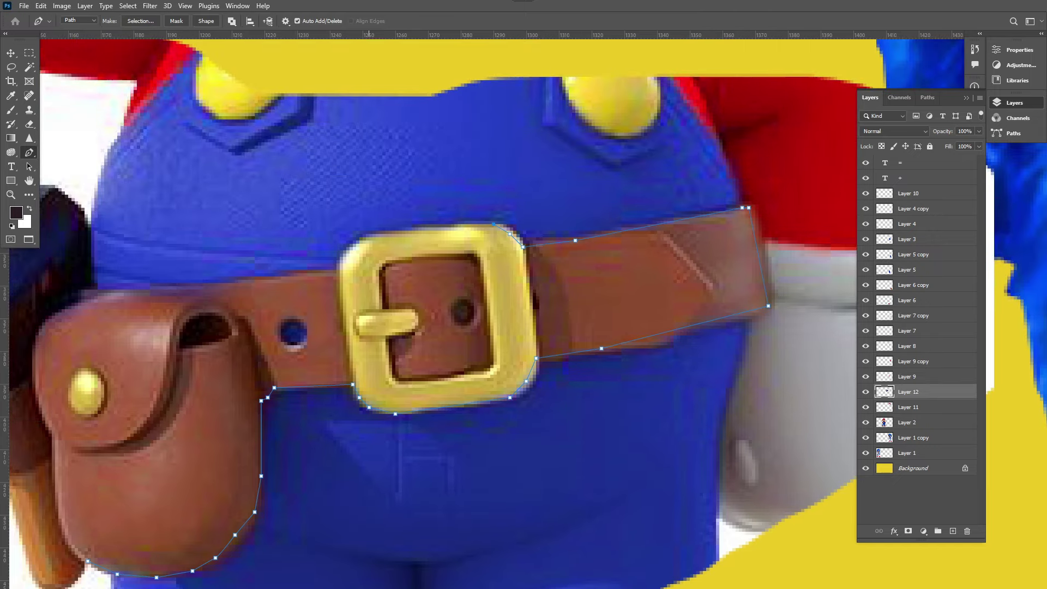
pyautogui.hscroll(-6, 436, 311)
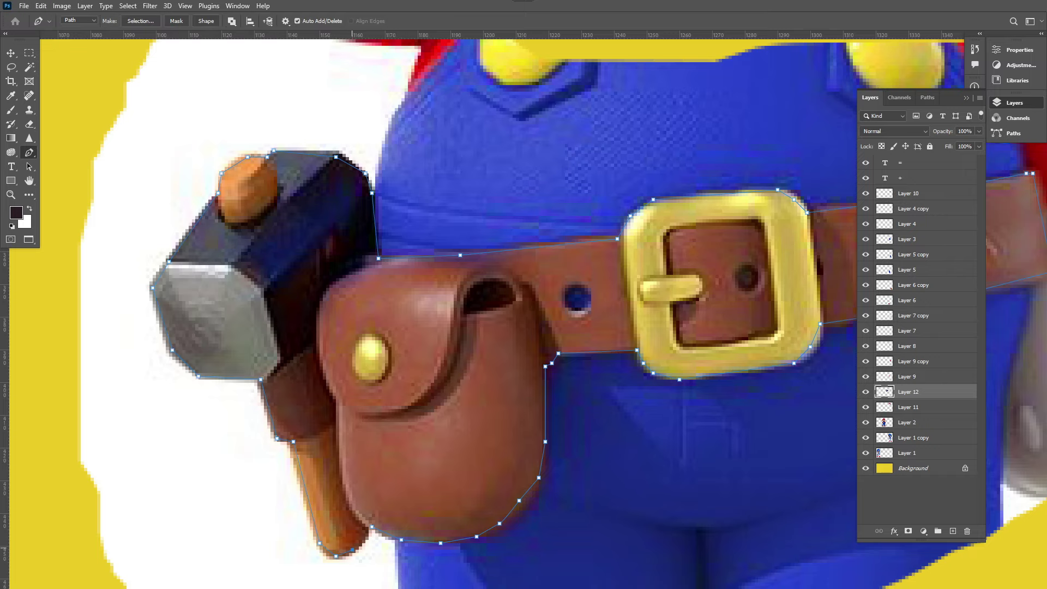
pyautogui.hotkey('ctrl', 'Return')
# - Copy the selected belt, pouch and hammer to a new layer and delete the rough cut-out layer
pyautogui.hotkey('ctrl', 'c')
pyautogui.hotkey('ctrl', '-')
pyautogui.hscroll(8, 436, 311)
pyautogui.press('v')
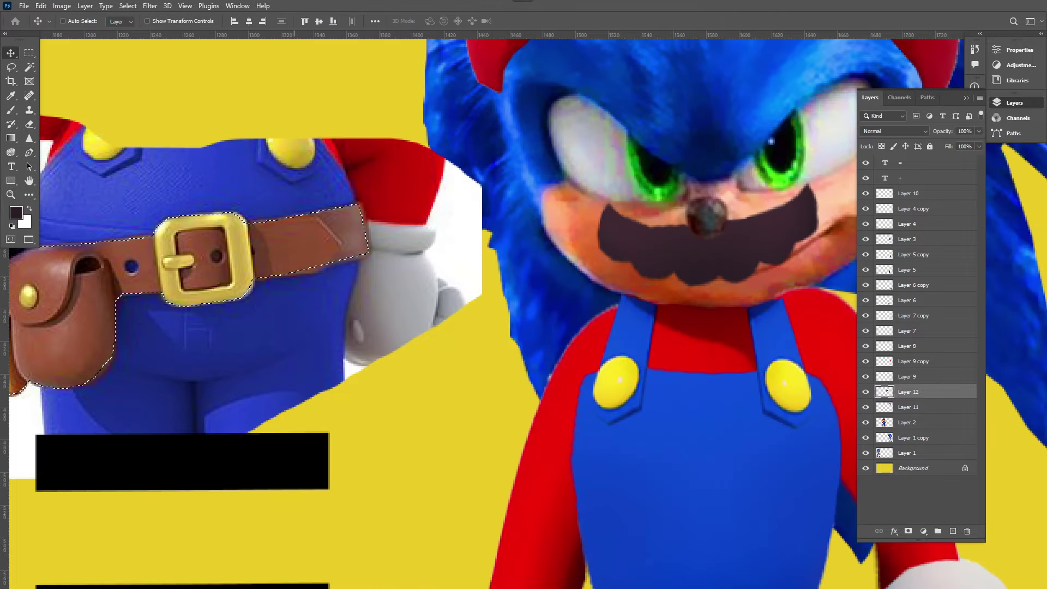
pyautogui.hotkey('ctrl', 'v')
pyautogui.click(967, 530)
# - Move the belt to Sonic's waist and raise its layer above Layer 10
pyautogui.hotkey('ctrl', '-')
pyautogui.scroll(-4, 382, 327)
pyautogui.moveTo(284, 173); pyautogui.dragTo(467, 345)
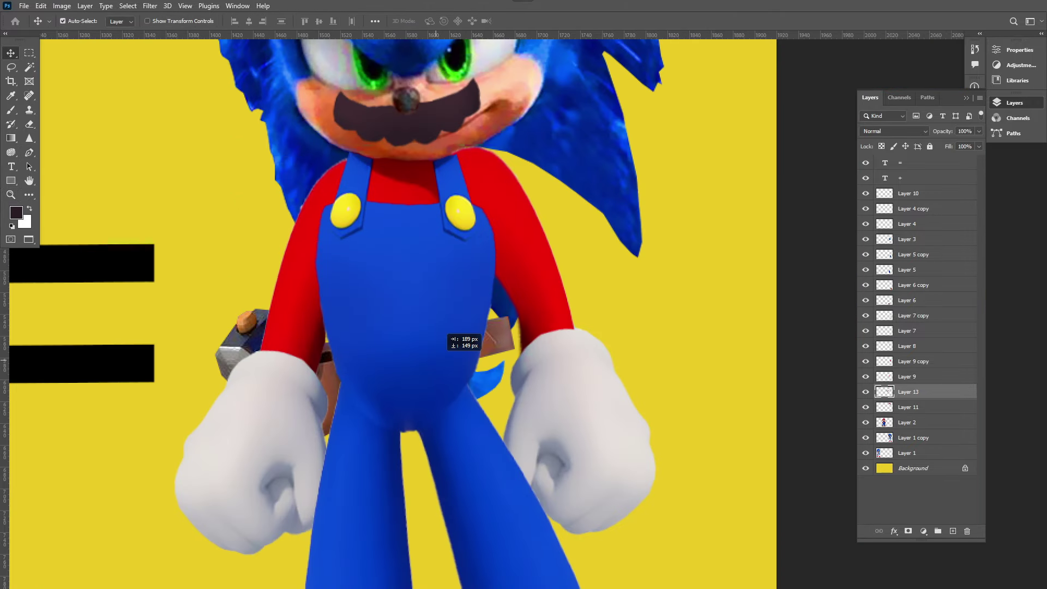
pyautogui.moveTo(908, 391); pyautogui.dragTo(886, 193)
# - Narrow the belt to about 73% of its width and skew it horizontally about -5.5° across Sonic's waist
pyautogui.hotkey('ctrl', 't')
pyautogui.moveTo(502, 311); pyautogui.dragTo(505, 316)
pyautogui.moveTo(215, 444); pyautogui.dragTo(274, 434)
pyautogui.moveTo(419, 371)
pyautogui.mouseDown()
pyautogui.moveTo(419, 358)
pyautogui.moveTo(418, 385)
pyautogui.moveTo(425, 358)
pyautogui.mouseUp()
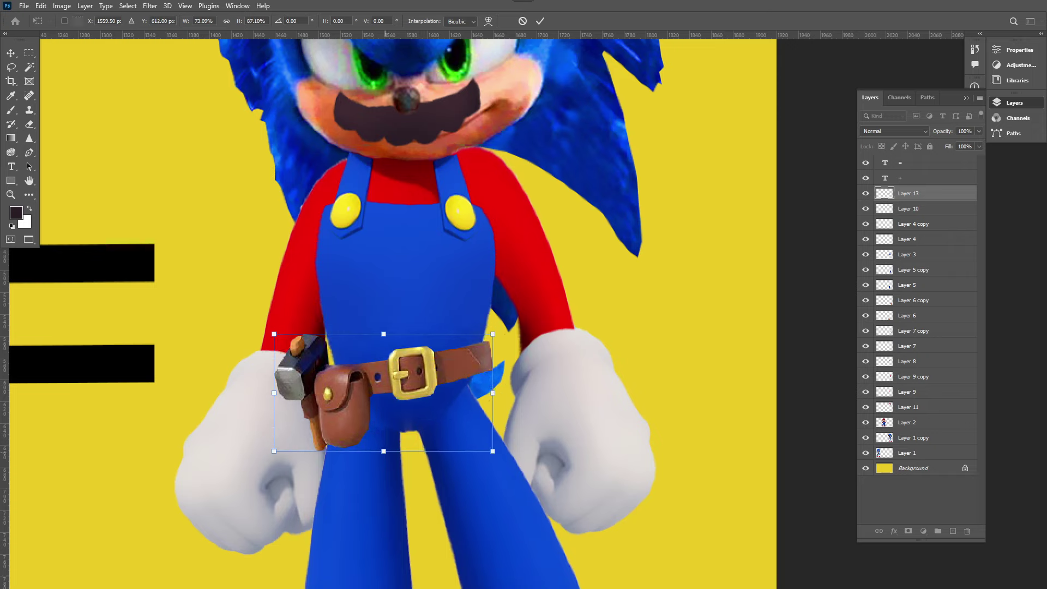
pyautogui.moveTo(384, 452); pyautogui.dragTo(384, 466)
pyautogui.moveTo(274, 334); pyautogui.dragTo(286, 331)
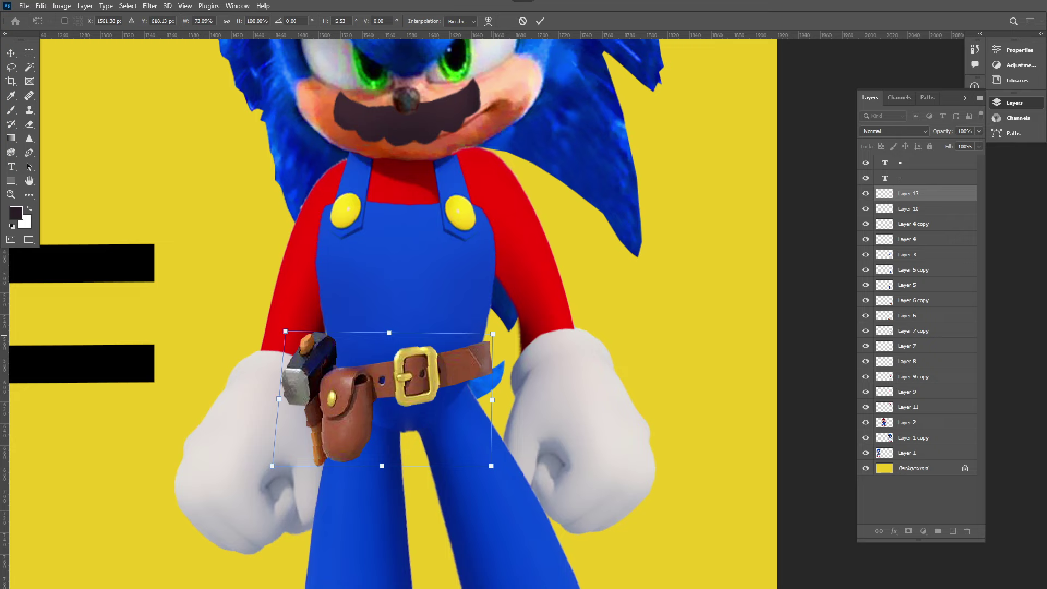
# - Warp the belt's plain end inward to follow Sonic's waist and reduce the belt's height to about 85%
pyautogui.rightClick(456, 424)
pyautogui.click(469, 262)
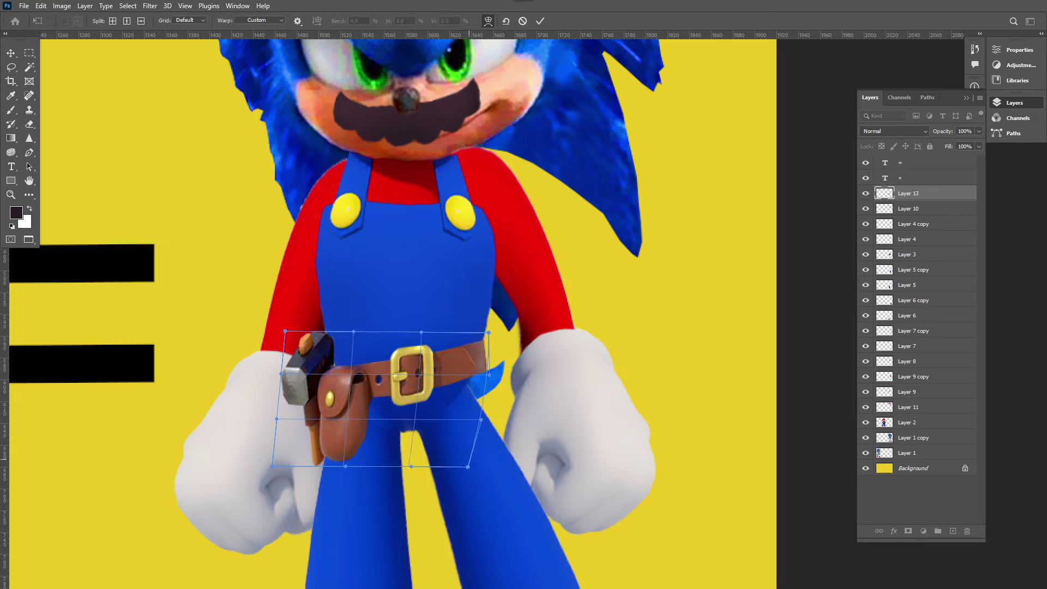
pyautogui.moveTo(468, 466); pyautogui.dragTo(476, 466)
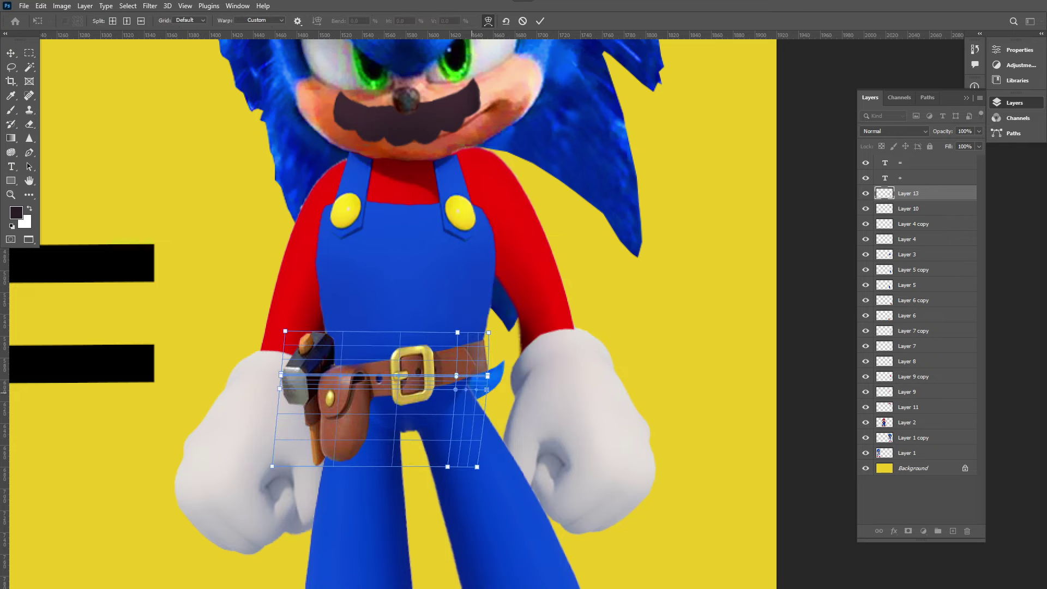
pyautogui.press('Return')
pyautogui.hotkey('ctrl', 't')
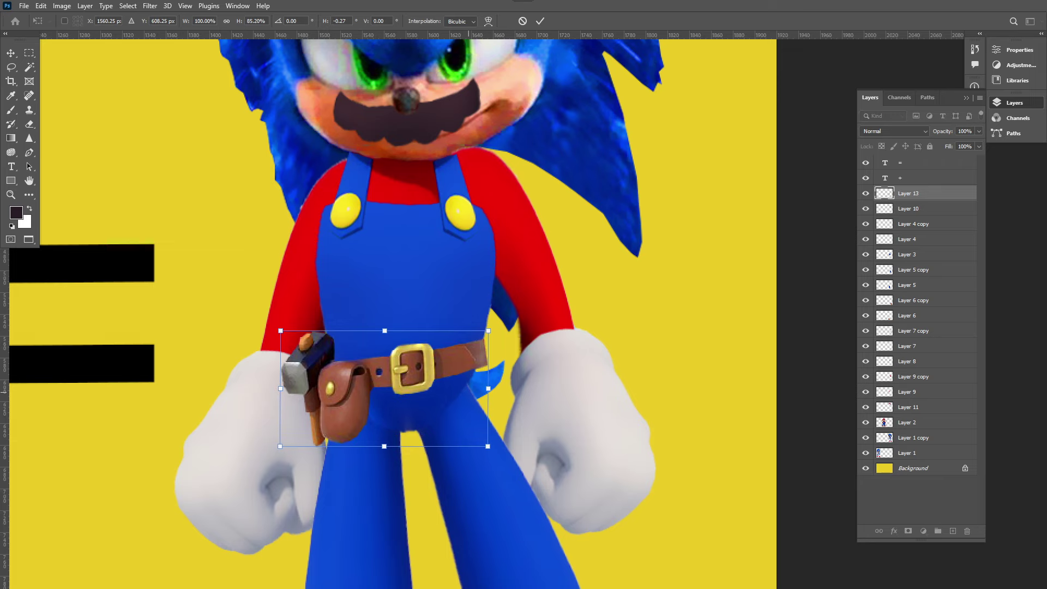
pyautogui.press('Return')
pyautogui.hotkey('ctrl', '0')
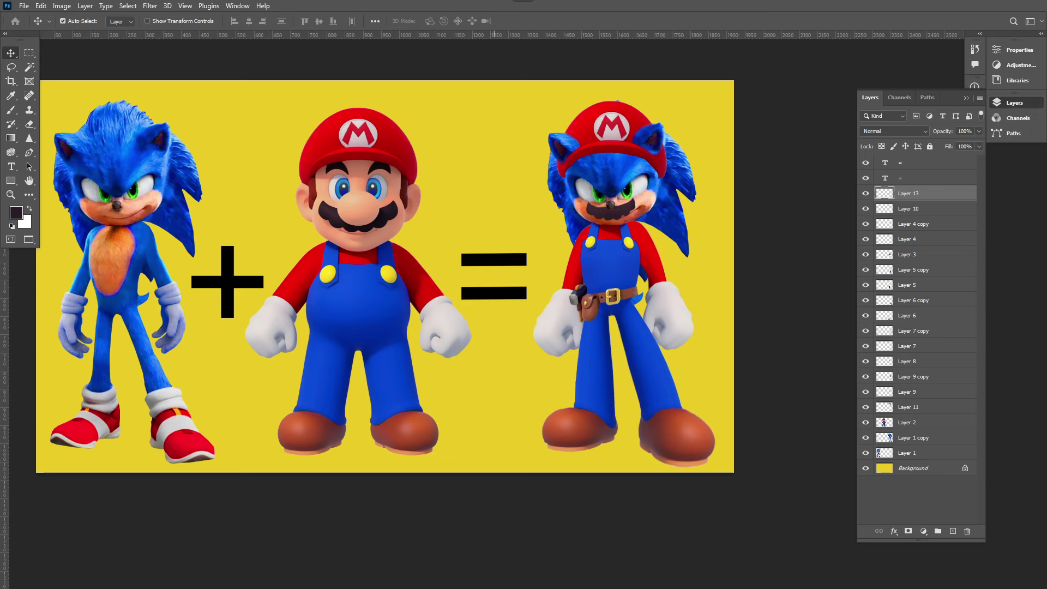
pyautogui.press('z')
pyautogui.click(497, 240)
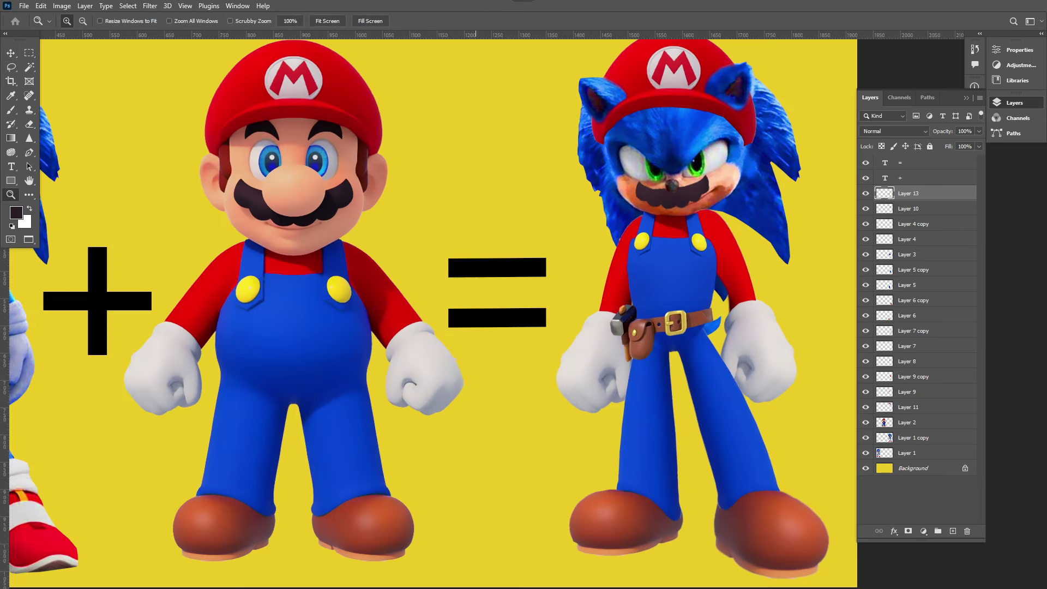
pyautogui.hotkey('ctrl', '0')
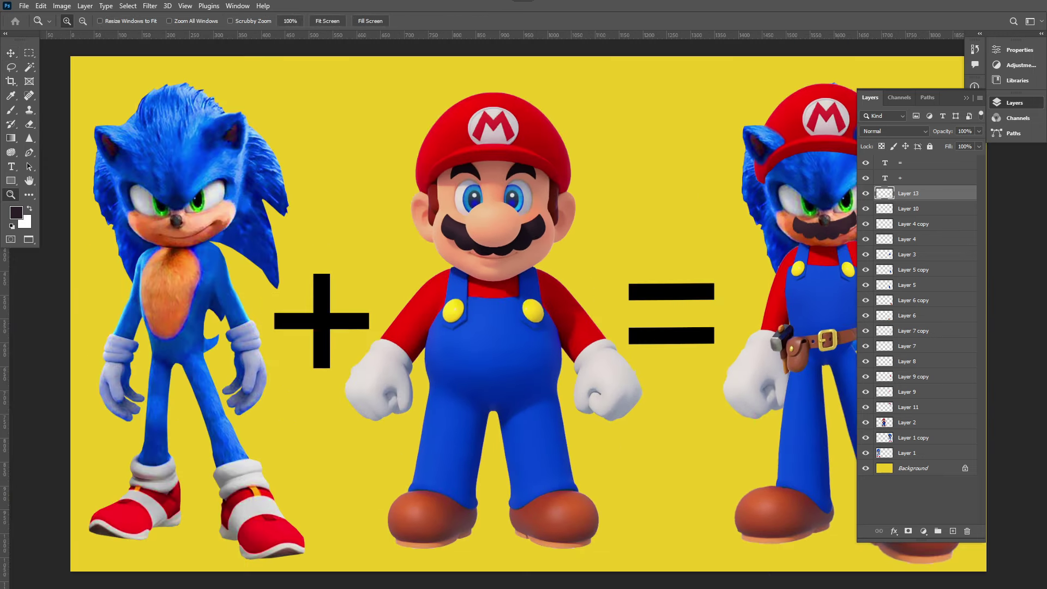
# - Bring the finished Sonic's layers into Untitled-3 and position the whole figure within the height of the canvas
pyautogui.press('f')
pyautogui.press('f')
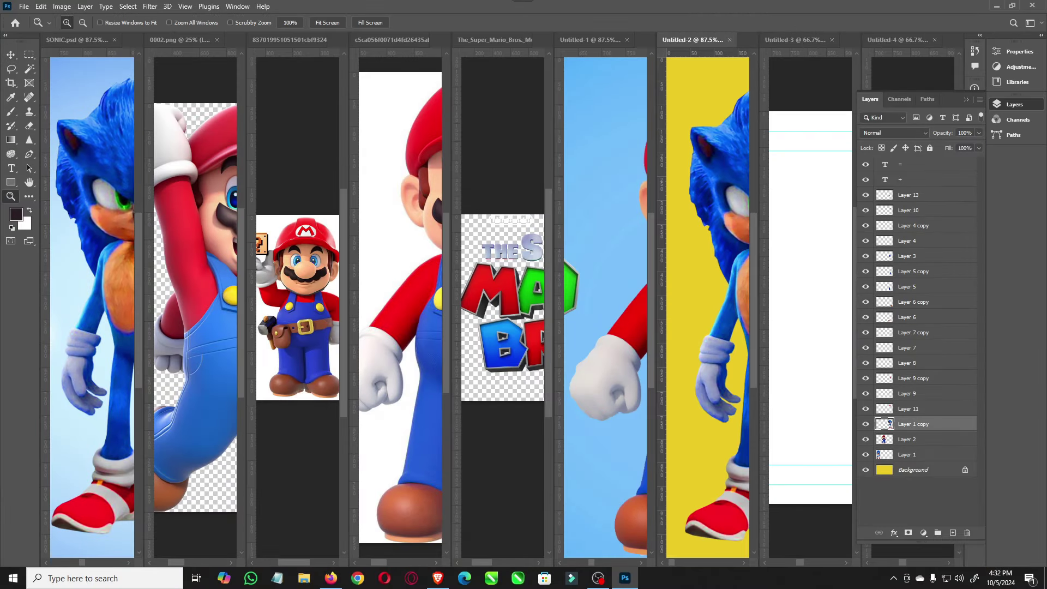
pyautogui.hotkey('ctrl', 'Tab')
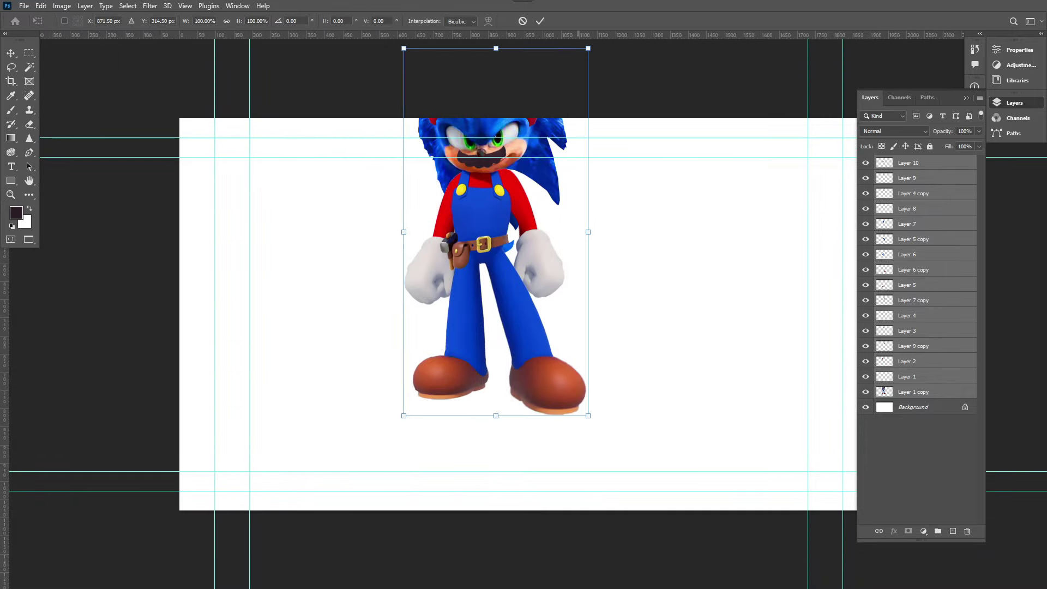
pyautogui.moveTo(499, 192); pyautogui.dragTo(531, 271)
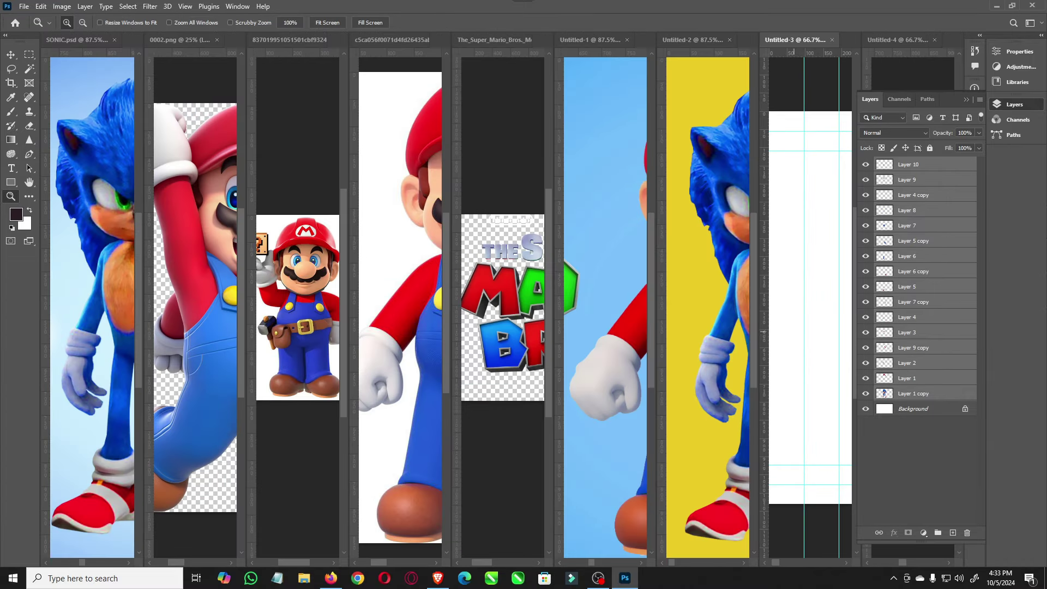
# - Bring the yellow background from Untitled-2 into Untitled-3 as a new layer
pyautogui.hotkey('ctrl', 'Tab')
pyautogui.hotkey('ctrl', 'Tab')
pyautogui.press('f')
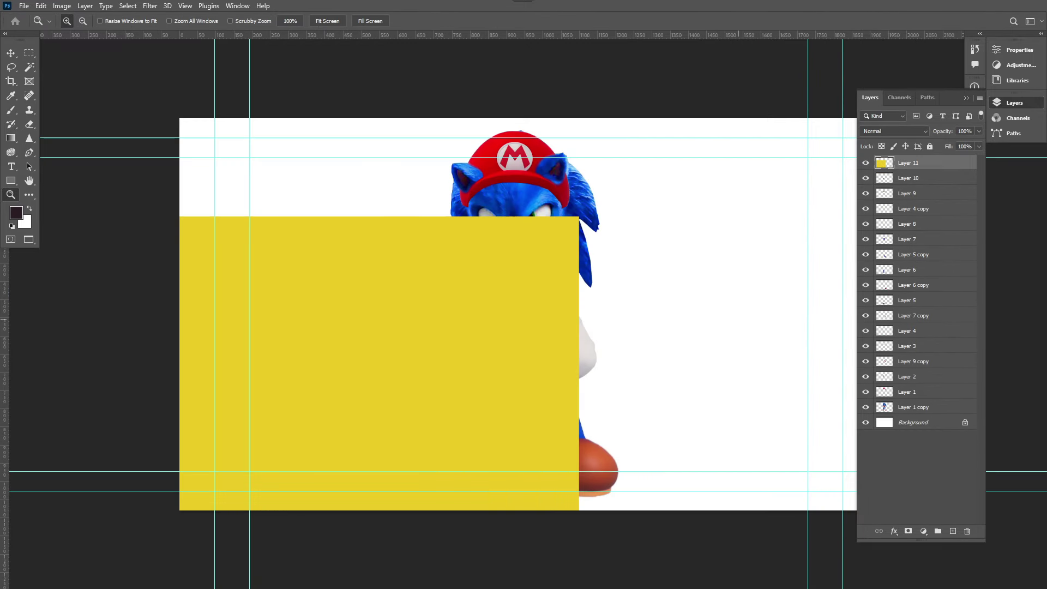
# - Stretch the yellow layer to fill the canvas and send it behind Sonic's layers
pyautogui.hotkey('ctrl', 't')
pyautogui.moveTo(577, 217); pyautogui.dragTo(856, 118)
pyautogui.press('Return')
pyautogui.press('z')
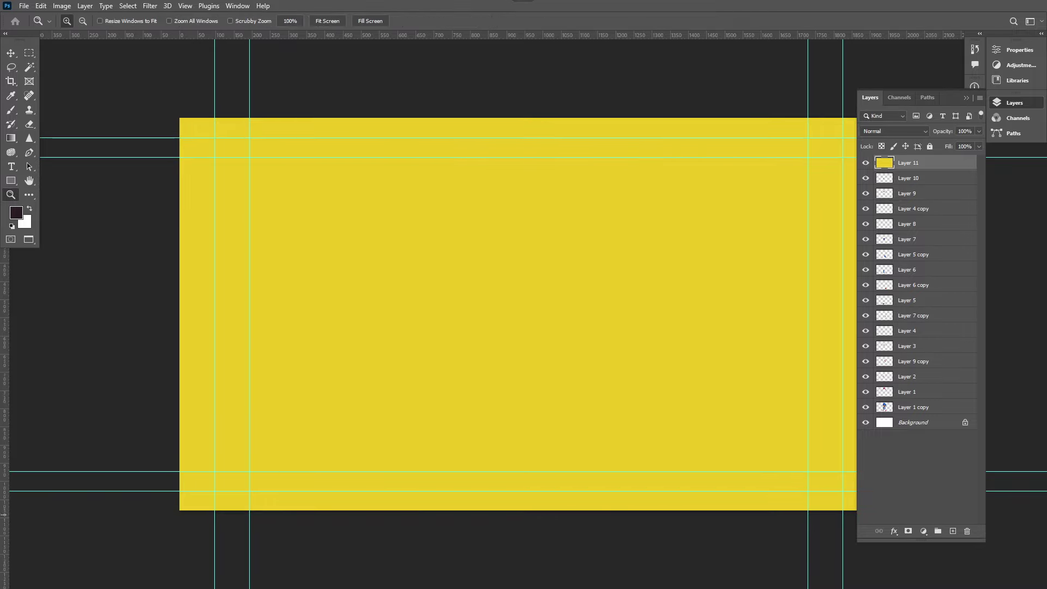
pyautogui.hotkey('ctrl', 'shift', '[')
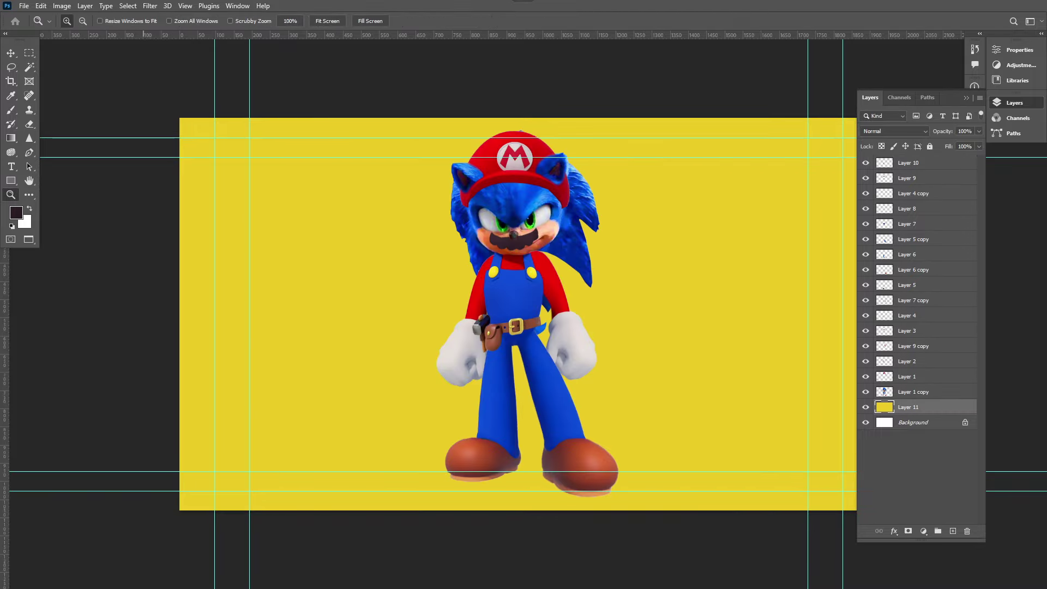
# - Hide the guides and paint a soft glow in pale yellow fff8c0 behind Sonic with a 1500 px brush
pyautogui.click(185, 6)
pyautogui.hotkey('ctrl', ';')
pyautogui.press('i')
pyautogui.click(16, 212)
pyautogui.click(327, 273)
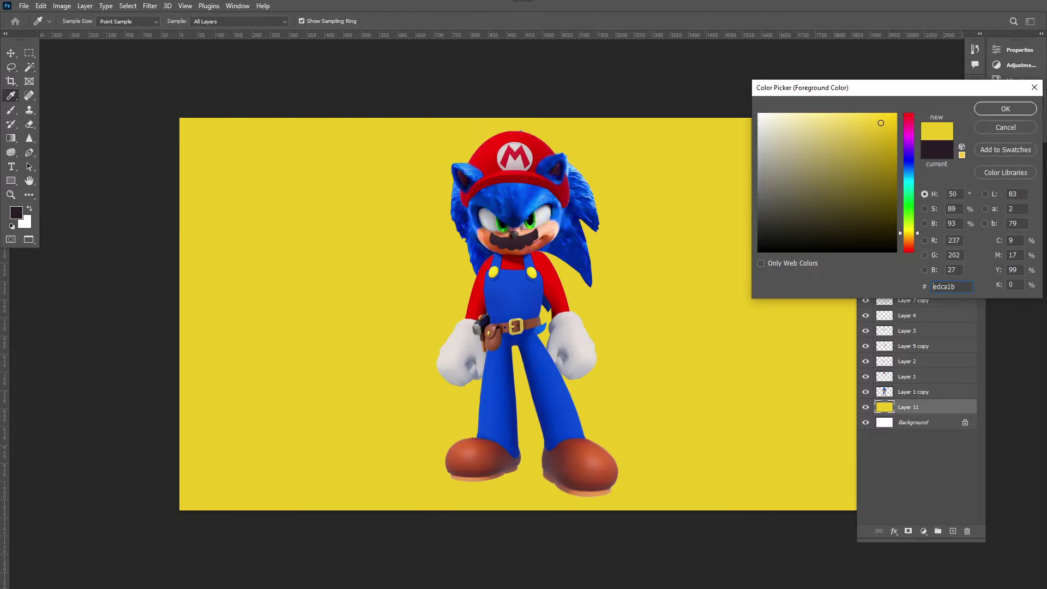
pyautogui.write('fff8c0')
pyautogui.press('Return')
pyautogui.press('b')
pyautogui.click(478, 303)
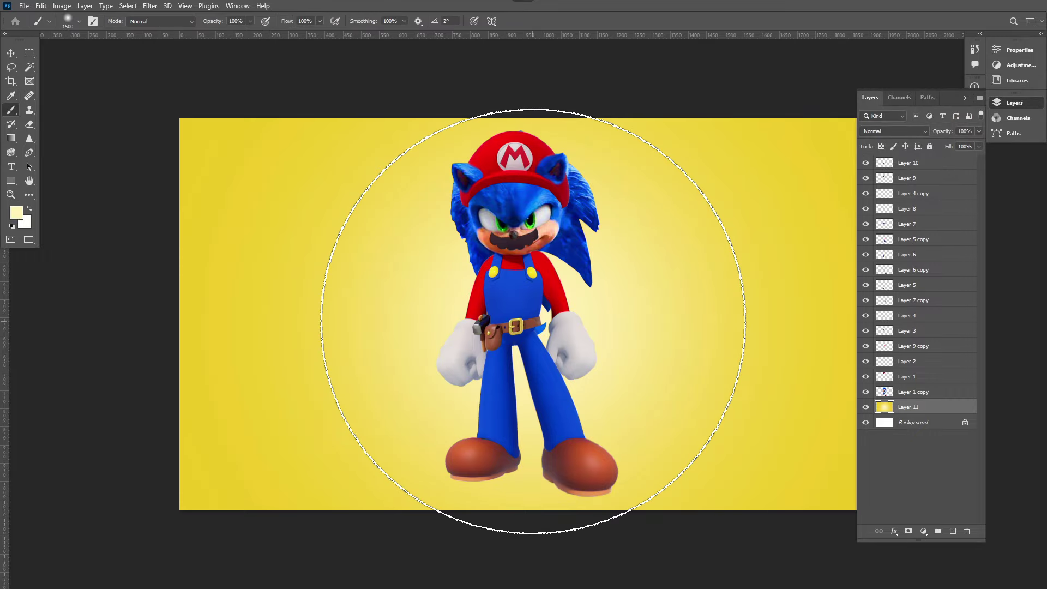
# - Examine the finished character up close from the cap down to the shoes
pyautogui.press('z')
pyautogui.click(507, 177)
pyautogui.scroll(3, 502, 305)
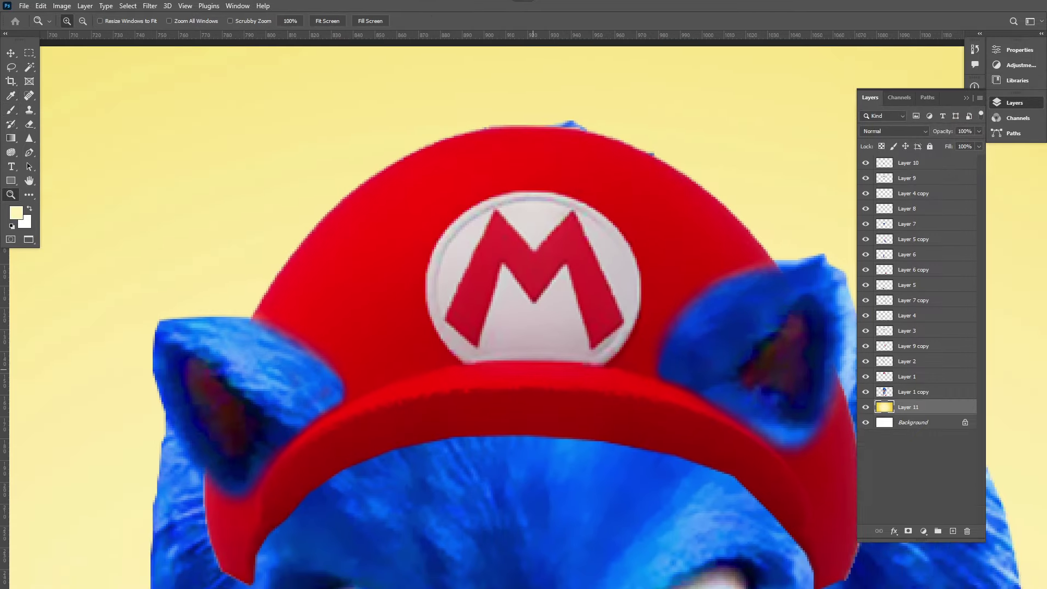
pyautogui.scroll(-12, 540, 305)
pyautogui.scroll(-5, 540, 306)
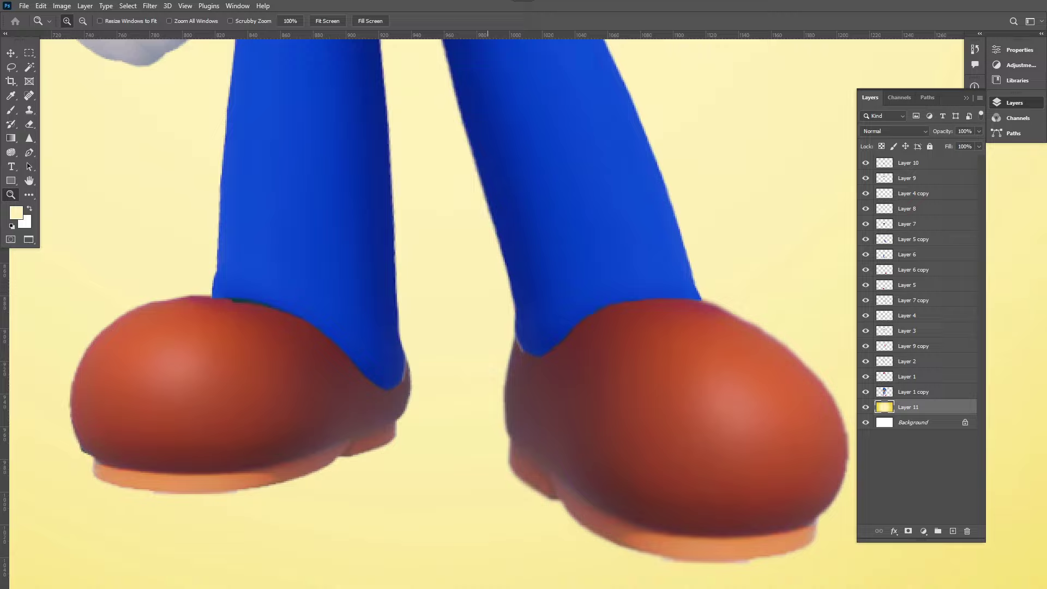
pyautogui.hotkey('ctrl', '0')
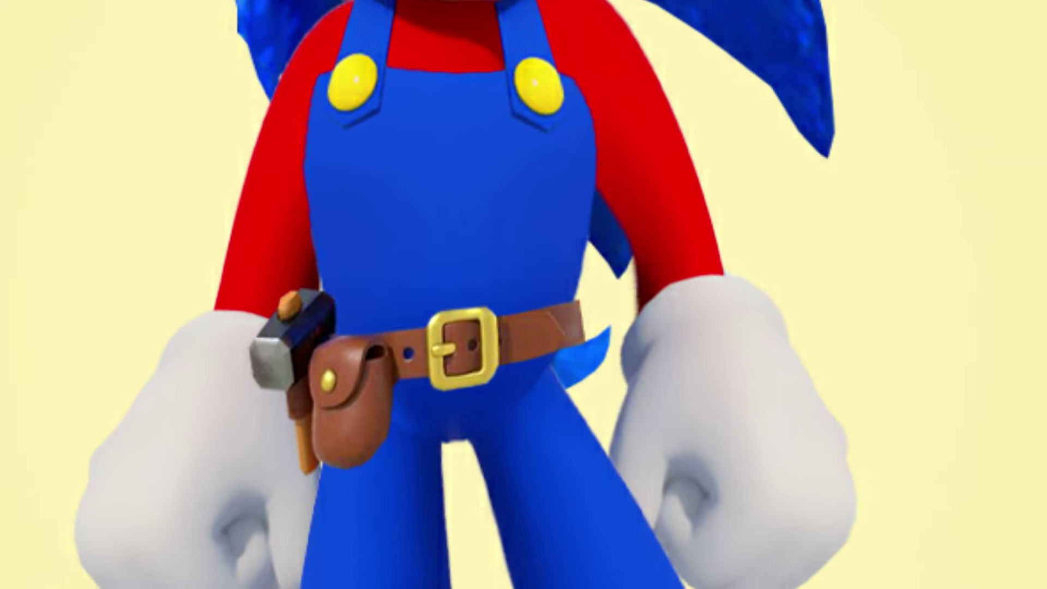